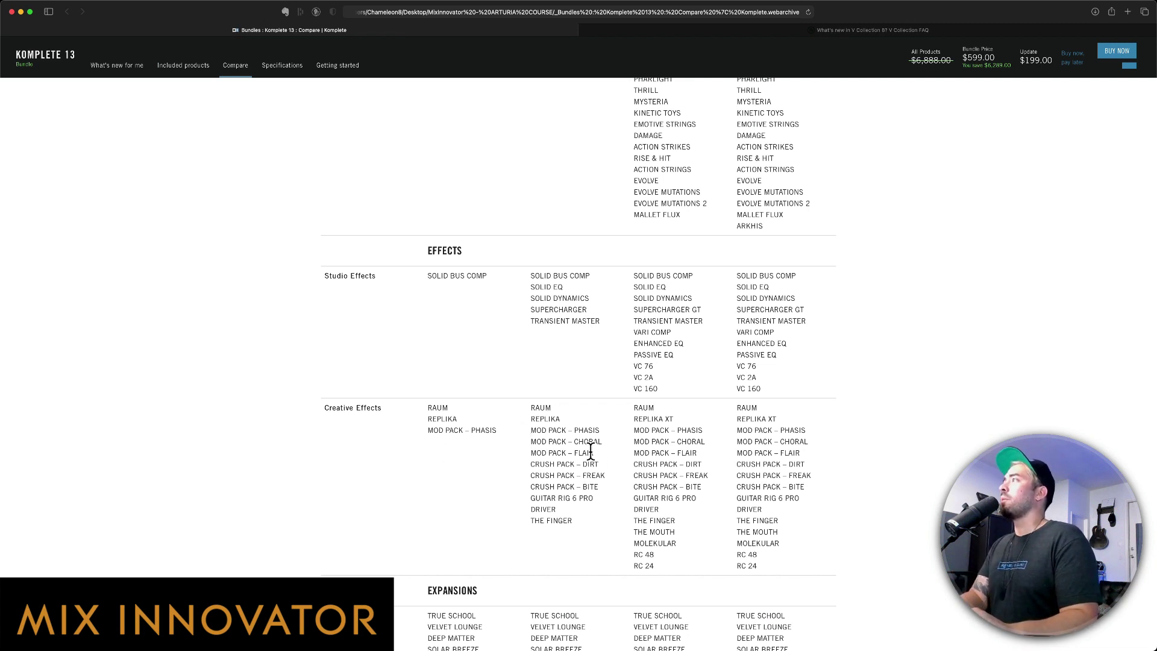
Review the Komplete 13 comparison table across its editions, from prices and platforms through instruments, effects and expansions.
{"action": "scroll", "coordinate": [636, 449], "scroll_direction": "up", "scroll_amount": 15}
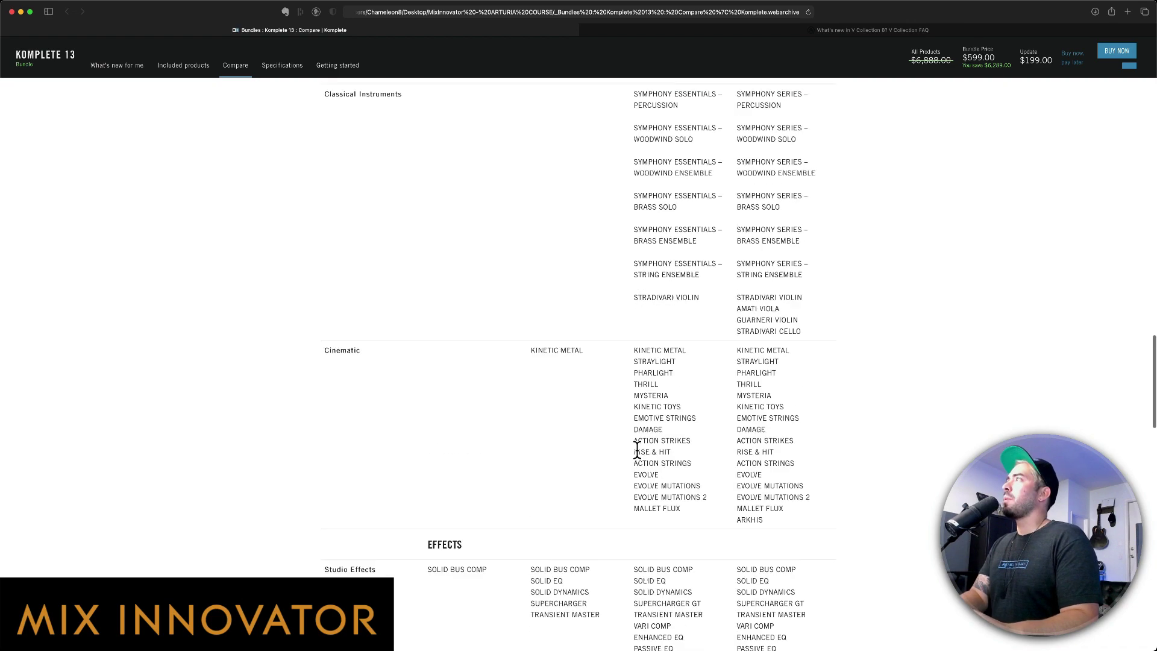
{"action": "scroll", "coordinate": [637, 449], "scroll_direction": "up", "scroll_amount": 3}
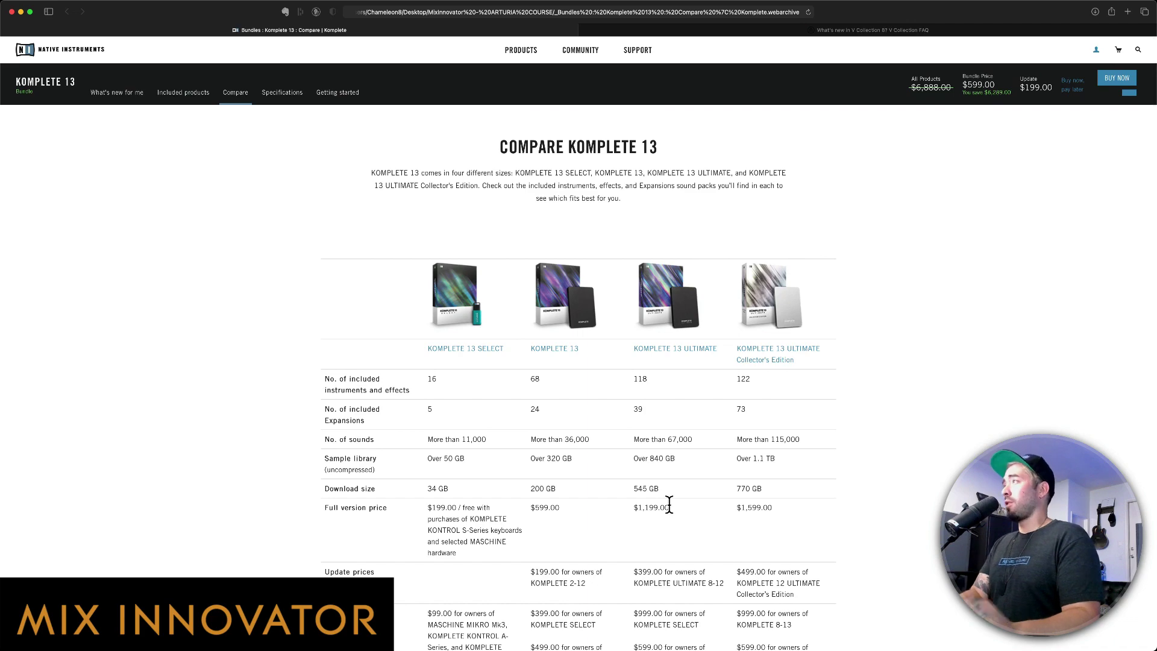
{"action": "scroll", "coordinate": [668, 504], "scroll_direction": "down", "scroll_amount": 20}
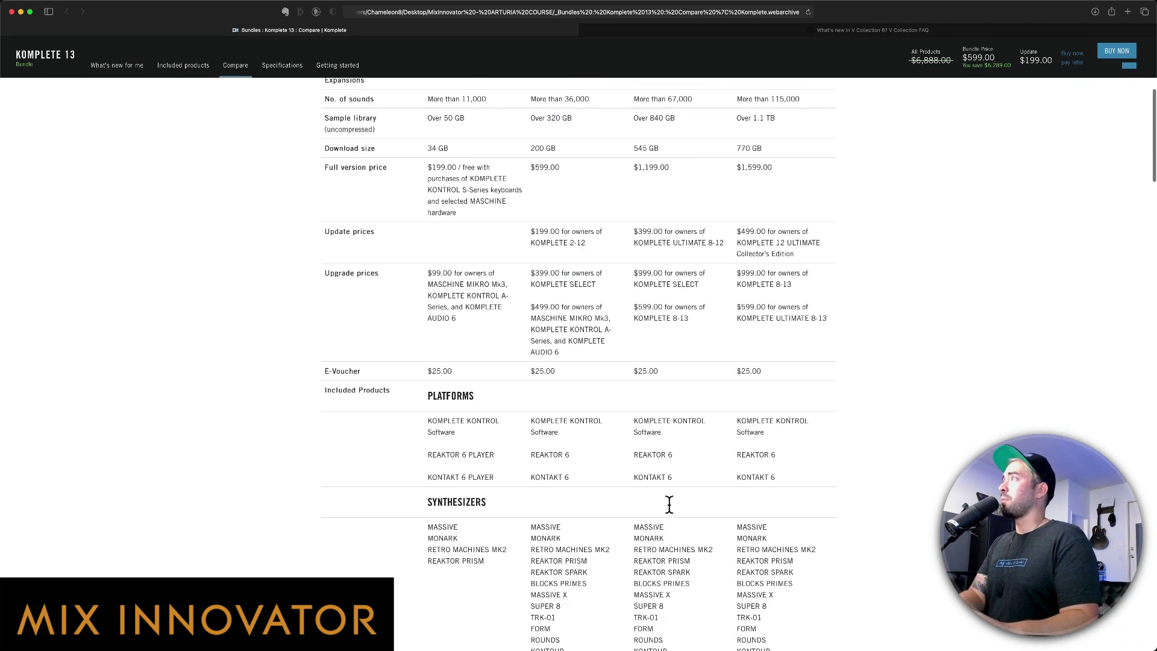
{"action": "scroll", "coordinate": [669, 504], "scroll_direction": "down", "scroll_amount": 8}
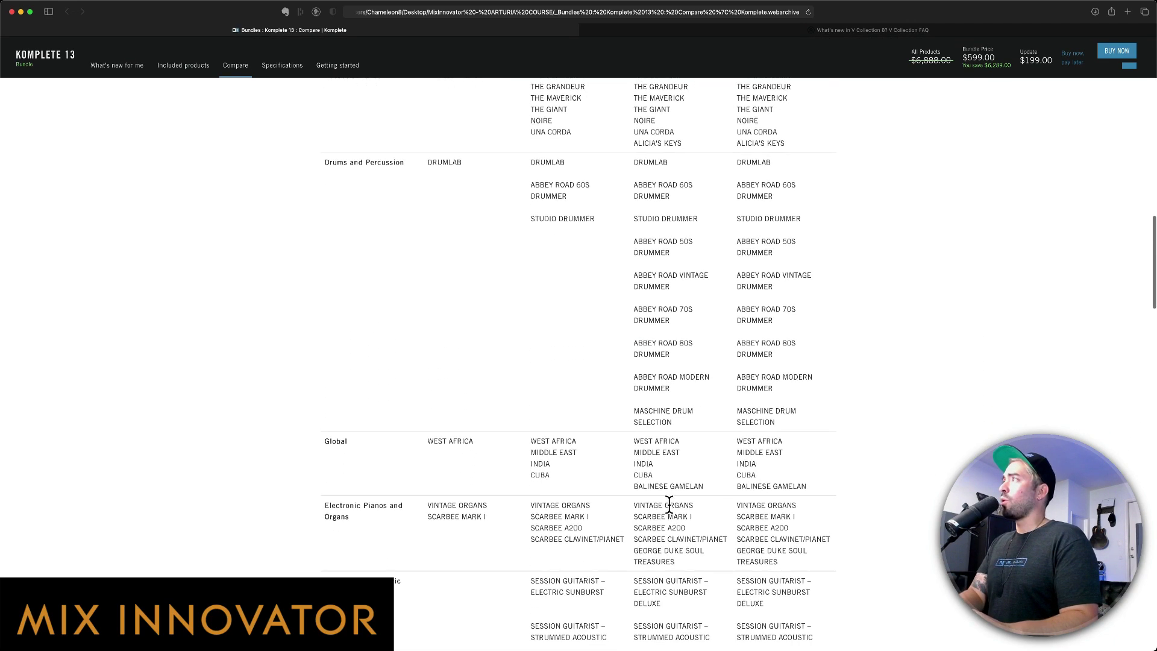
{"action": "scroll", "coordinate": [669, 504], "scroll_direction": "down", "scroll_amount": 17}
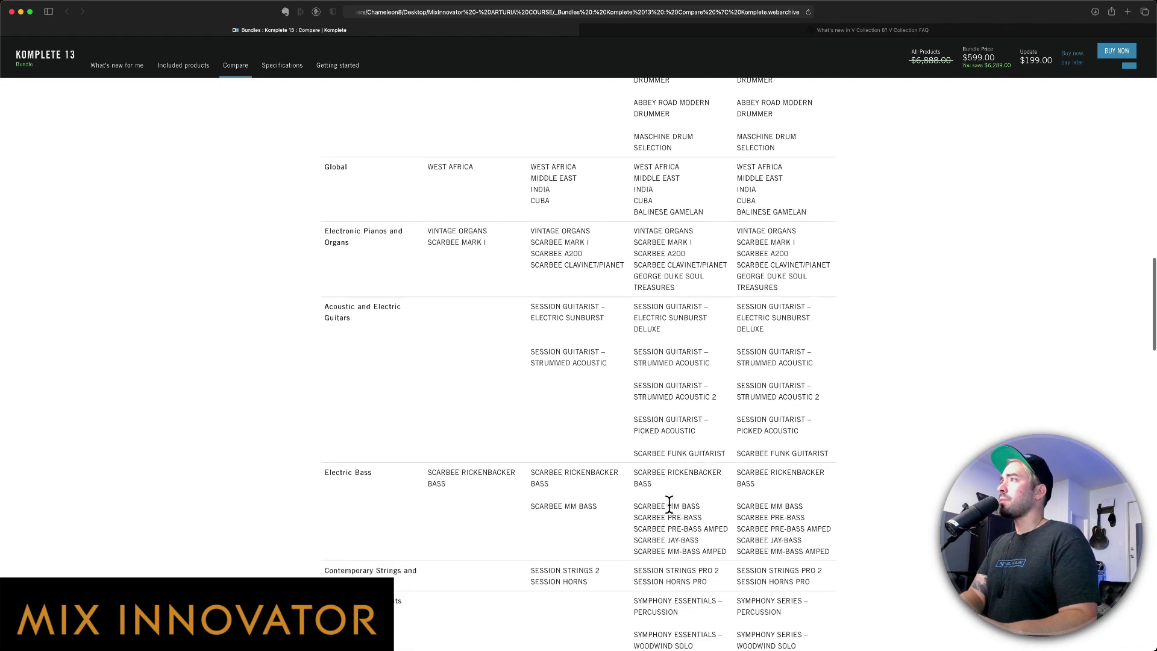
{"action": "scroll", "coordinate": [669, 503], "scroll_direction": "down", "scroll_amount": 10}
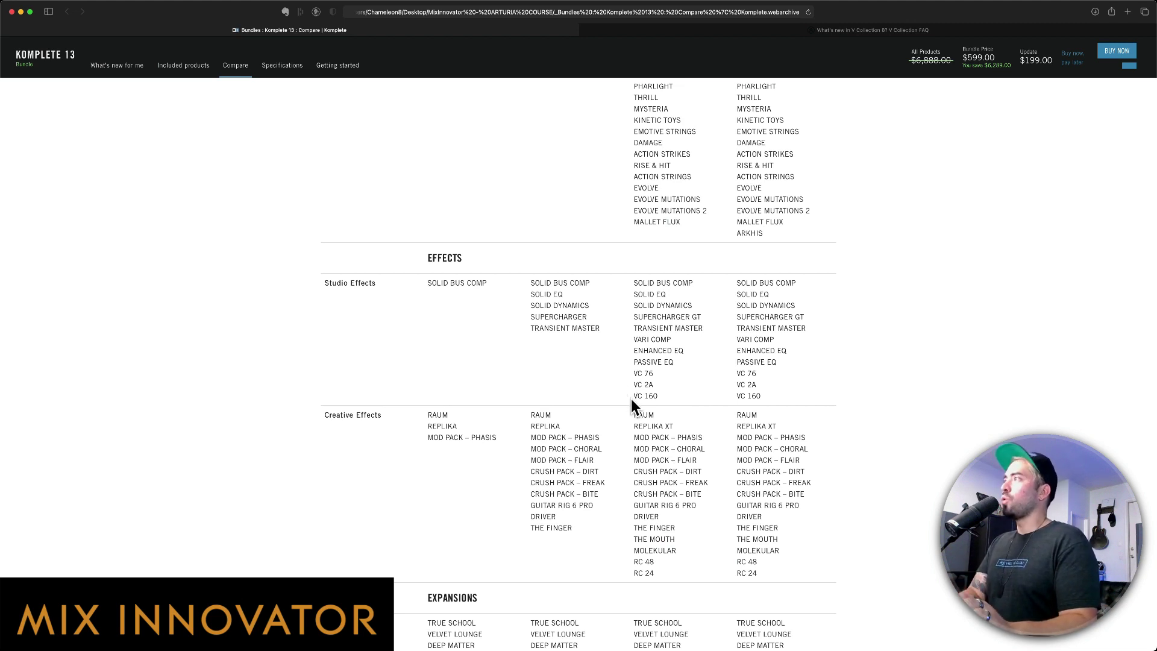
{"action": "scroll", "coordinate": [706, 538], "scroll_direction": "down", "scroll_amount": 5}
{"action": "scroll", "coordinate": [657, 501], "scroll_direction": "down", "scroll_amount": 3}
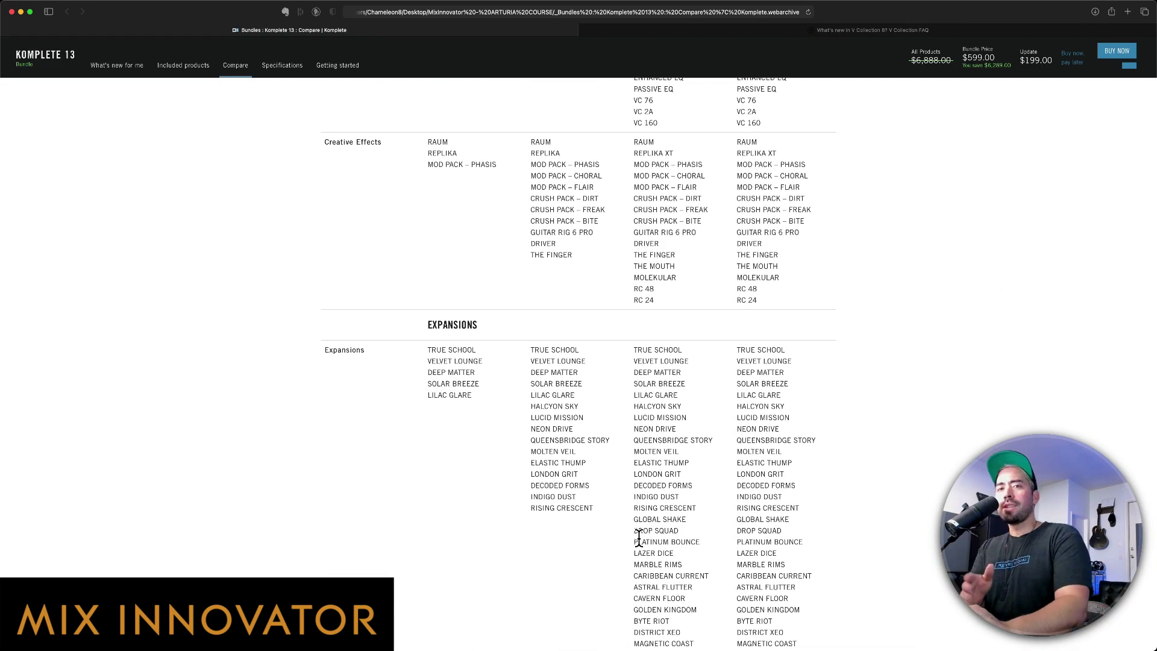
{"action": "scroll", "coordinate": [639, 536], "scroll_direction": "up", "scroll_amount": 10}
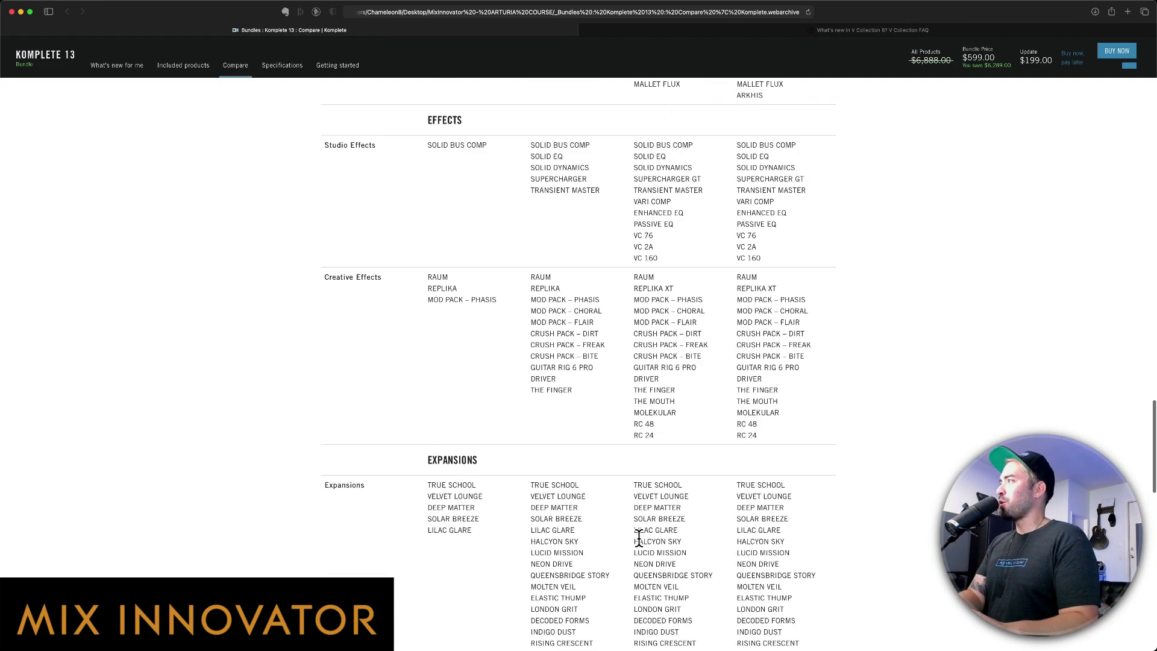
{"action": "scroll", "coordinate": [639, 538], "scroll_direction": "up", "scroll_amount": 4}
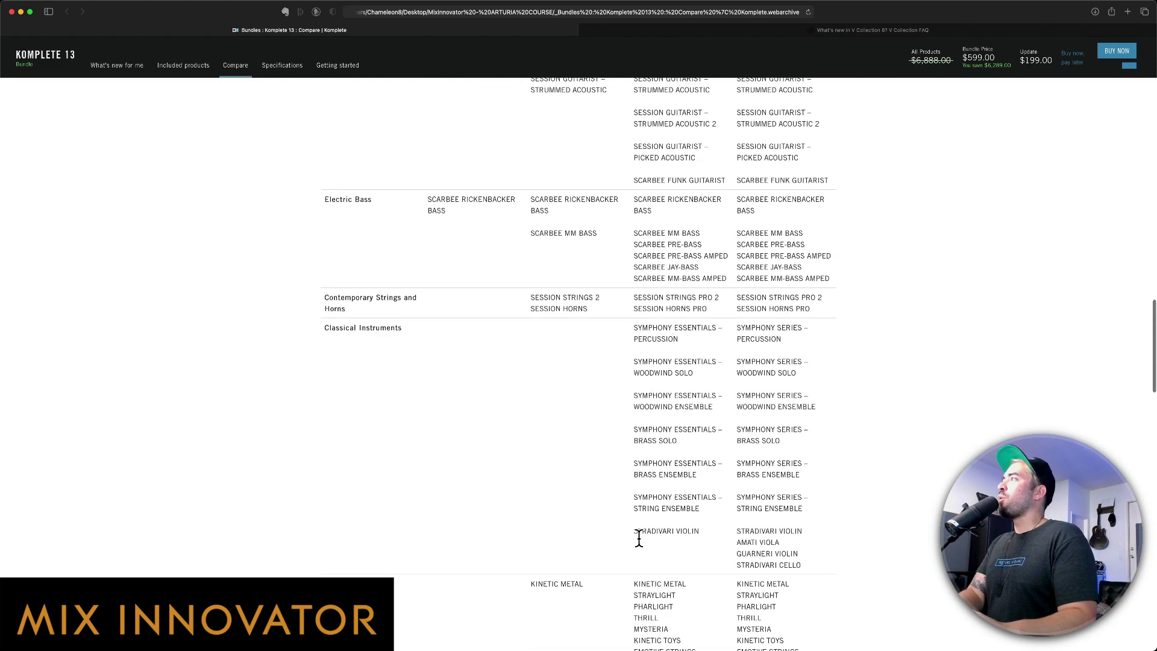
Highlight the Cinematic and Classical Instruments entries in the Komplete 13 Ultimate column of the comparison table.
{"action": "scroll", "coordinate": [637, 530], "scroll_direction": "down", "scroll_amount": 2}
{"action": "left_click_drag", "start_coordinate": [635, 524], "coordinate": [667, 601]}
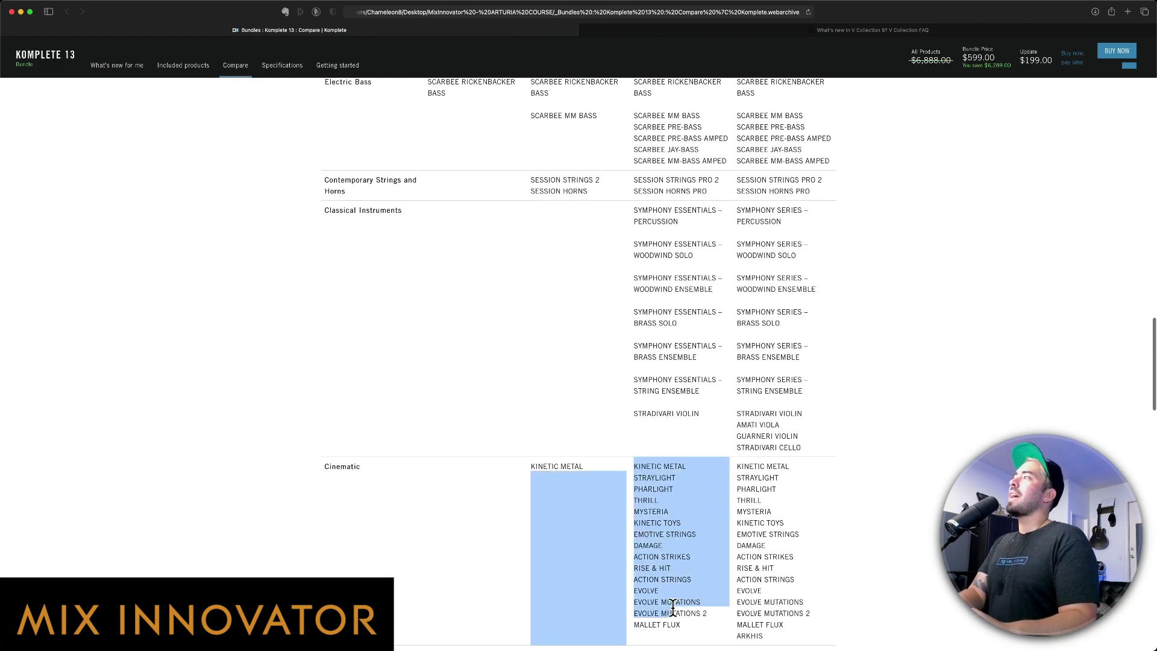
{"action": "left_click", "coordinate": [667, 601]}
{"action": "scroll", "coordinate": [667, 600], "scroll_direction": "up", "scroll_amount": 3}
{"action": "scroll", "coordinate": [667, 598], "scroll_direction": "up", "scroll_amount": 1}
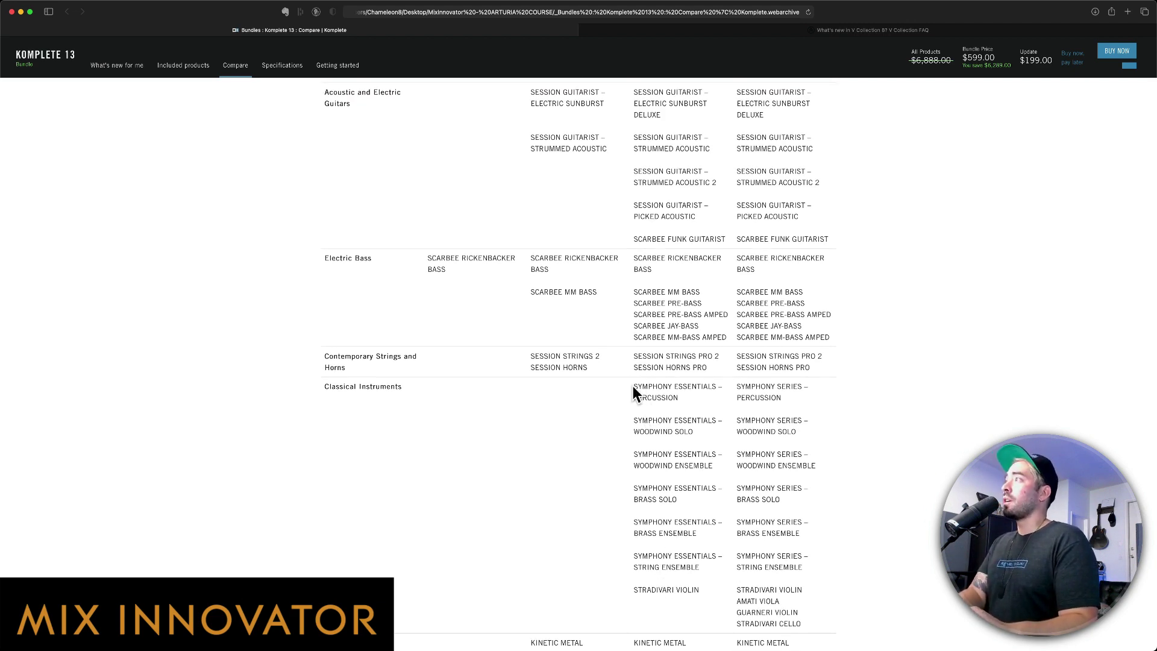
{"action": "left_click_drag", "start_coordinate": [633, 392], "coordinate": [717, 589]}
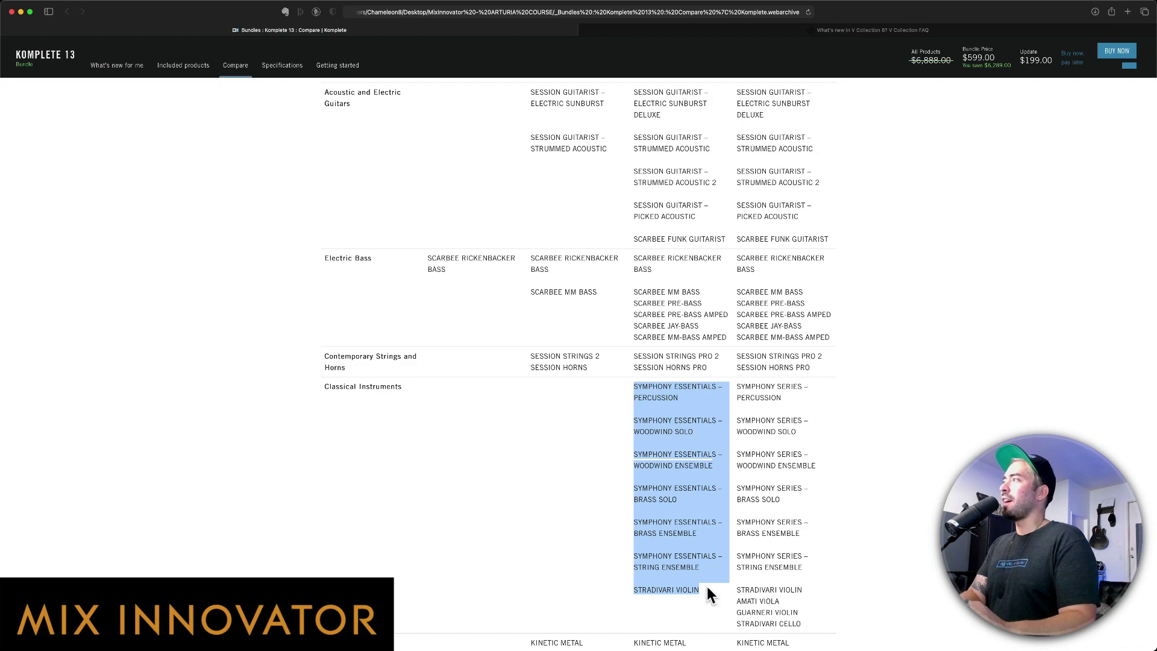
{"action": "left_click_drag", "start_coordinate": [707, 588], "coordinate": [632, 591]}
Highlight the Session Guitarist entries in the Komplete 13 Ultimate column and examine the drum and acoustic piano lists.
{"action": "scroll", "coordinate": [625, 537], "scroll_direction": "up", "scroll_amount": 1}
{"action": "scroll", "coordinate": [627, 541], "scroll_direction": "up", "scroll_amount": 5}
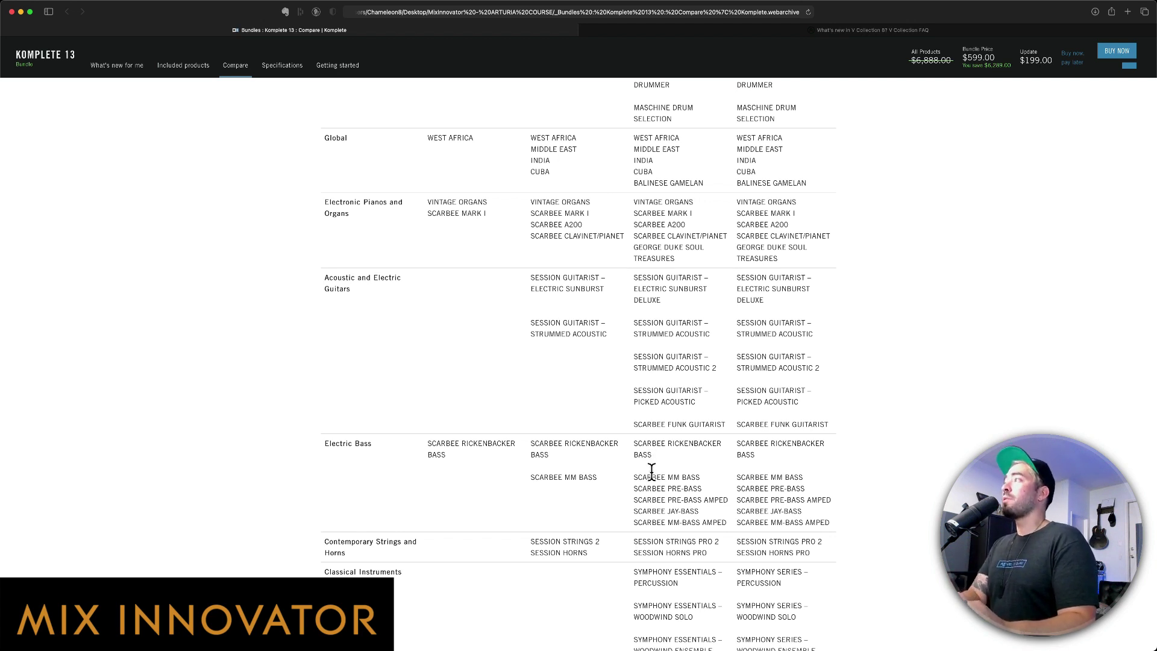
{"action": "left_click_drag", "start_coordinate": [634, 445], "coordinate": [722, 451]}
{"action": "scroll", "coordinate": [730, 525], "scroll_direction": "up", "scroll_amount": 1}
{"action": "scroll", "coordinate": [723, 455], "scroll_direction": "up", "scroll_amount": 2}
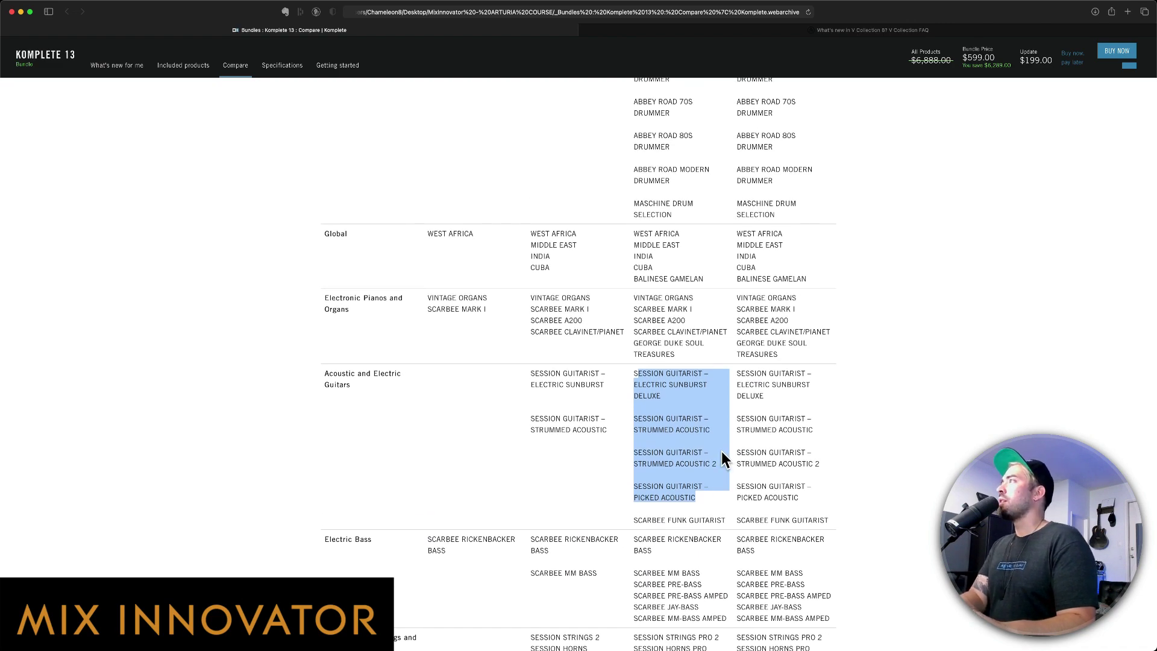
{"action": "scroll", "coordinate": [721, 452], "scroll_direction": "up", "scroll_amount": 3}
{"action": "scroll", "coordinate": [722, 452], "scroll_direction": "up", "scroll_amount": 6}
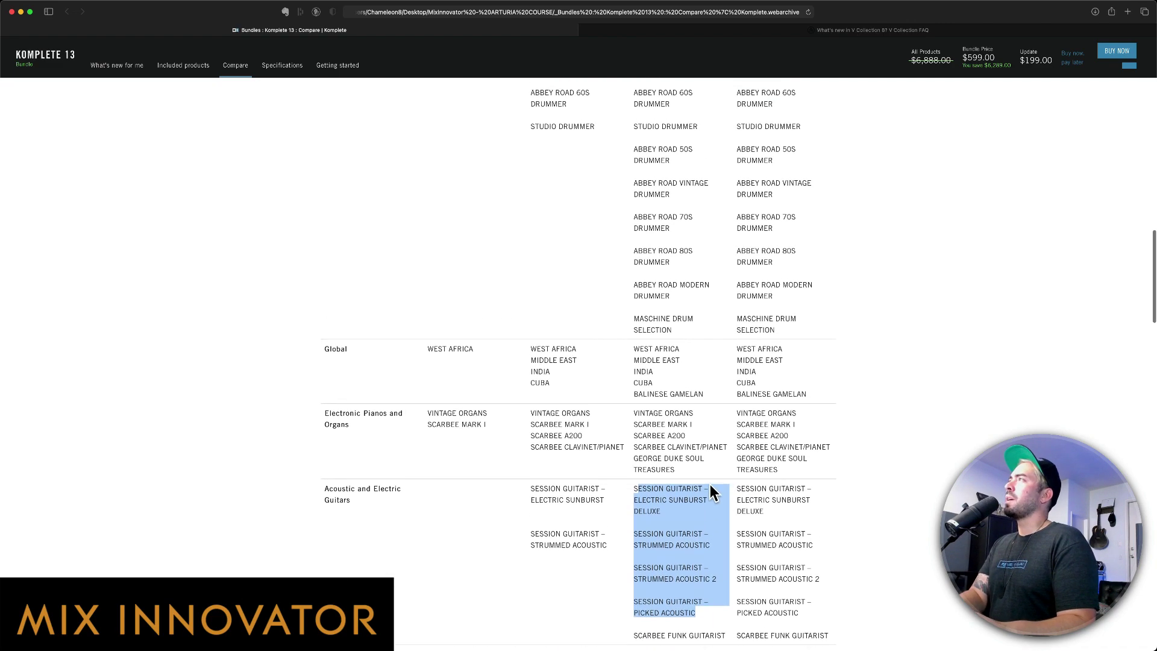
{"action": "scroll", "coordinate": [710, 489], "scroll_direction": "up", "scroll_amount": 5}
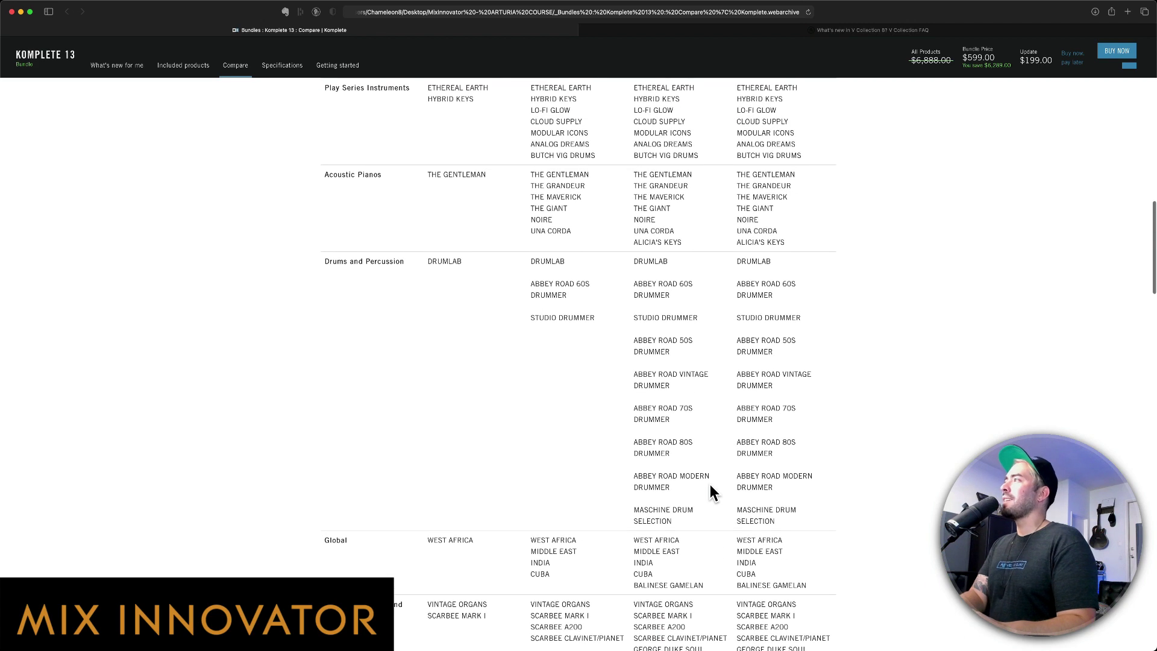
{"action": "scroll", "coordinate": [614, 555], "scroll_direction": "up", "scroll_amount": 1}
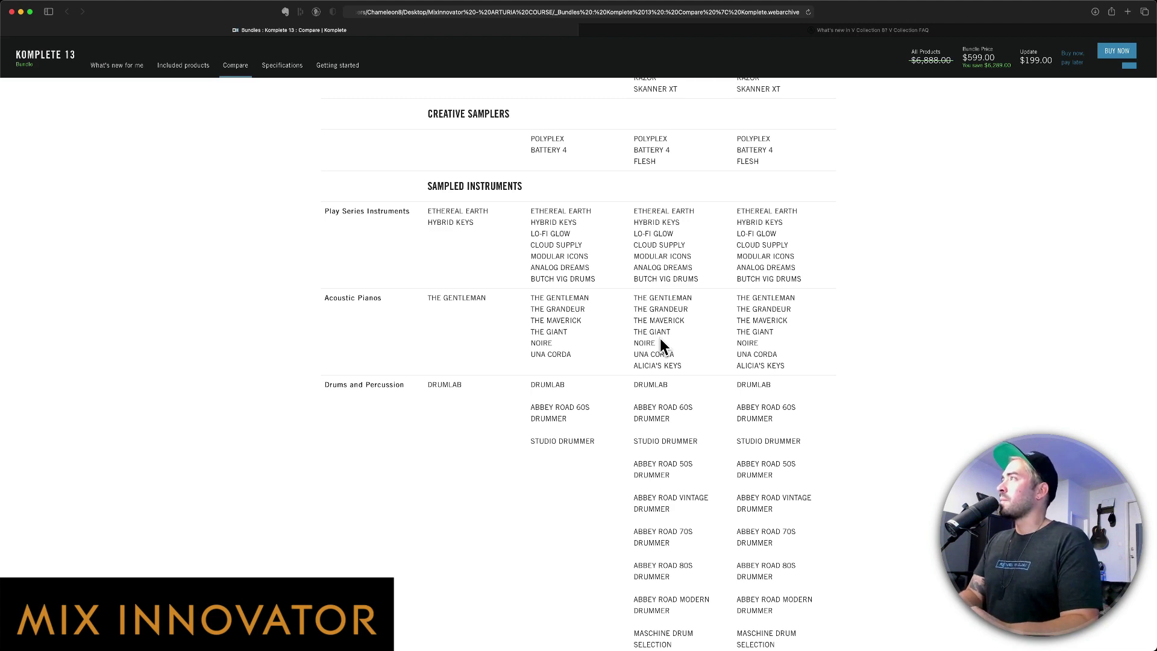
Switch to the Logic Pro project and select the LEVELS/REFERENCE track.
{"action": "key", "text": "ctrl+Right"}
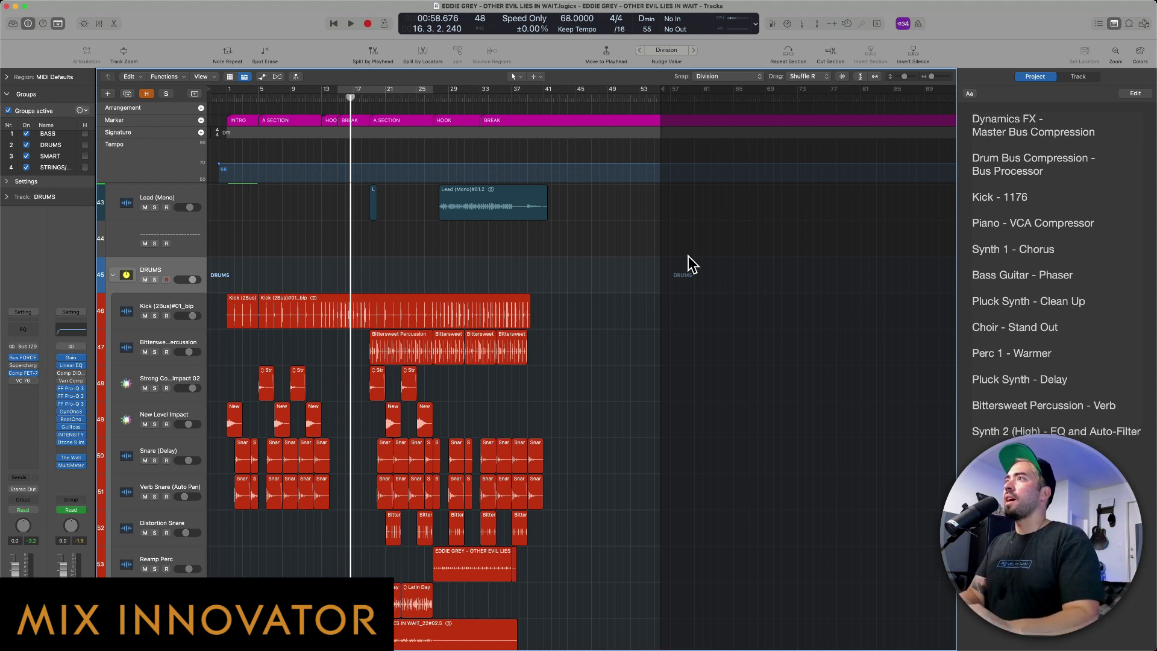
{"action": "left_click", "coordinate": [234, 319]}
{"action": "scroll", "coordinate": [349, 413], "scroll_direction": "up", "scroll_amount": 6}
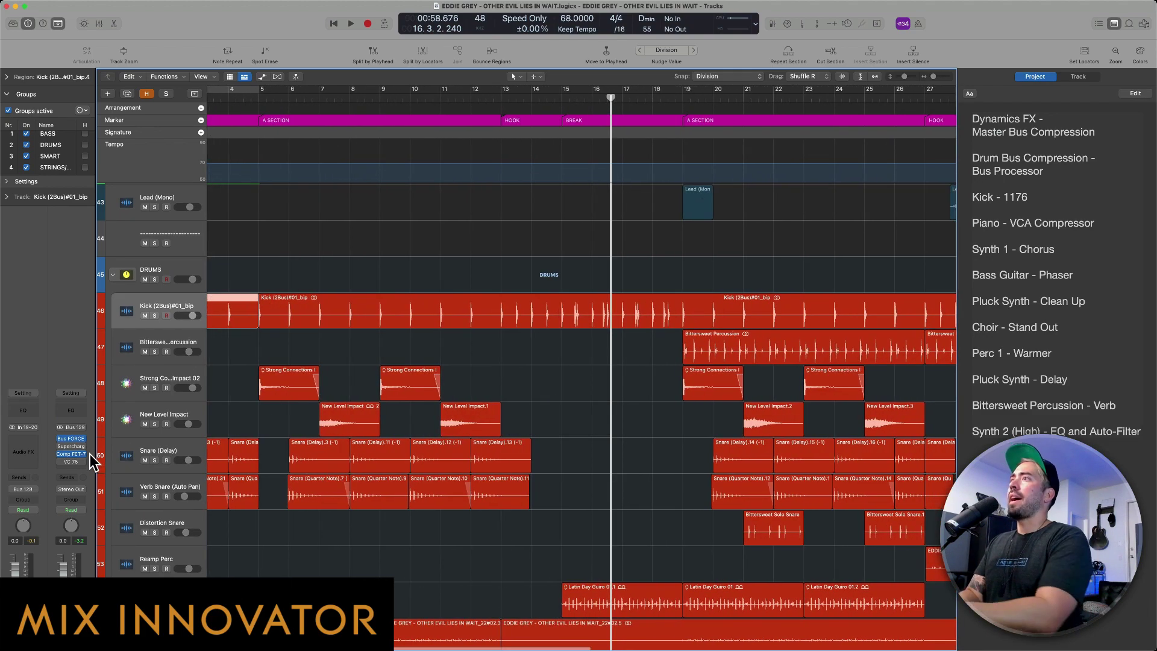
{"action": "scroll", "coordinate": [115, 473], "scroll_direction": "down", "scroll_amount": 10}
{"action": "left_click", "coordinate": [179, 571]}
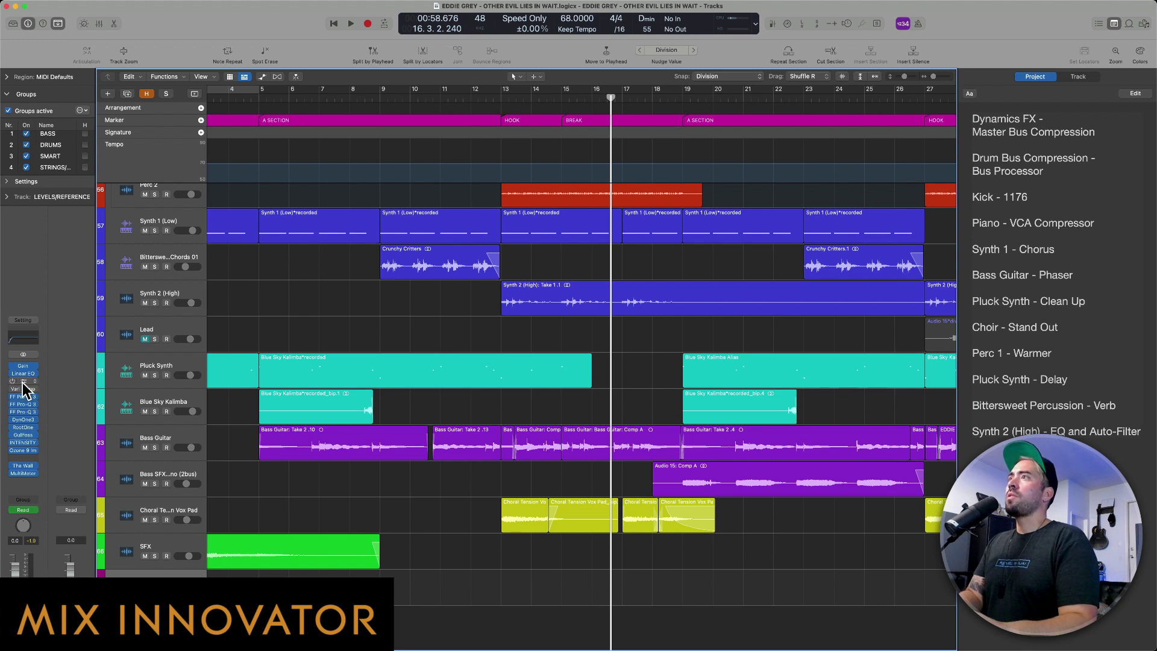
Open the Comp DIODE-609 and Vari Comp plug-ins of the LEVELS/REFERENCE track and arrange their windows side by side.
{"action": "left_click", "coordinate": [23, 381]}
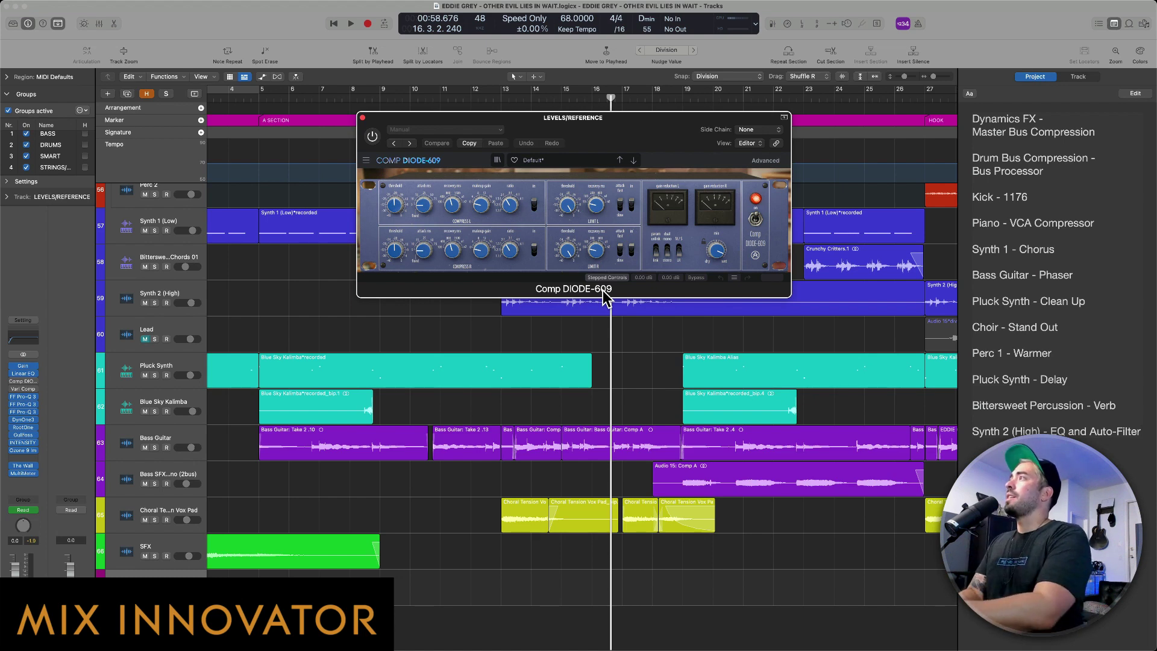
{"action": "mouse_move", "coordinate": [638, 143]}
{"action": "left_mouse_down"}
{"action": "mouse_move", "coordinate": [588, 147]}
{"action": "mouse_move", "coordinate": [560, 198]}
{"action": "mouse_move", "coordinate": [364, 116]}
{"action": "mouse_move", "coordinate": [377, 102]}
{"action": "left_mouse_up"}
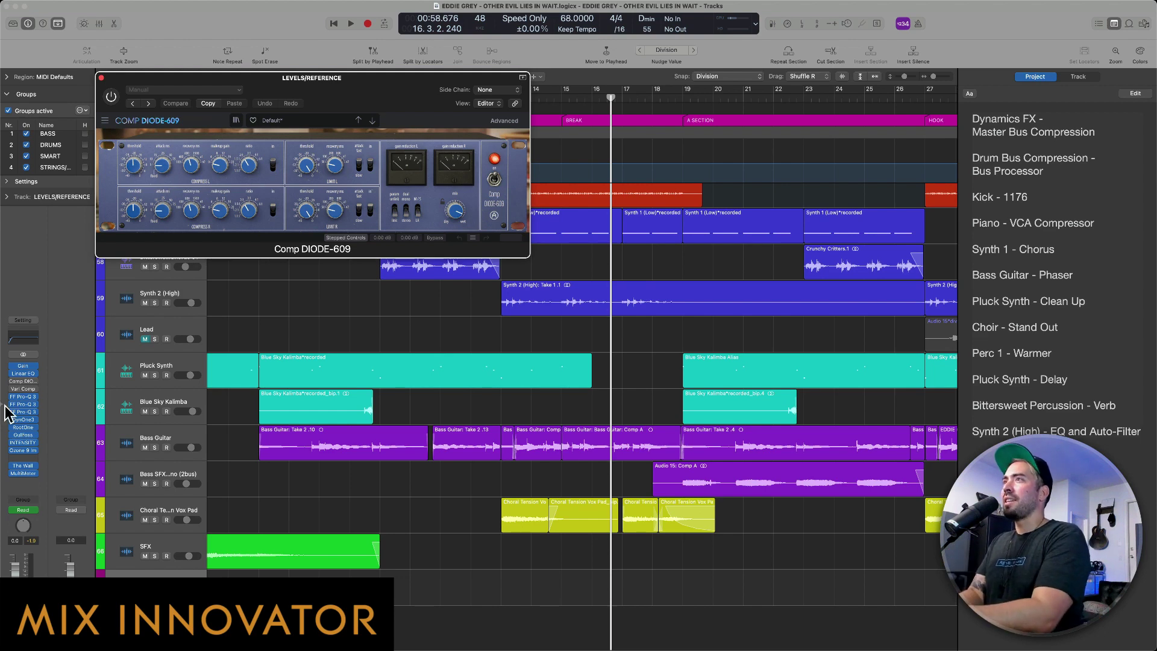
{"action": "left_click", "coordinate": [23, 390]}
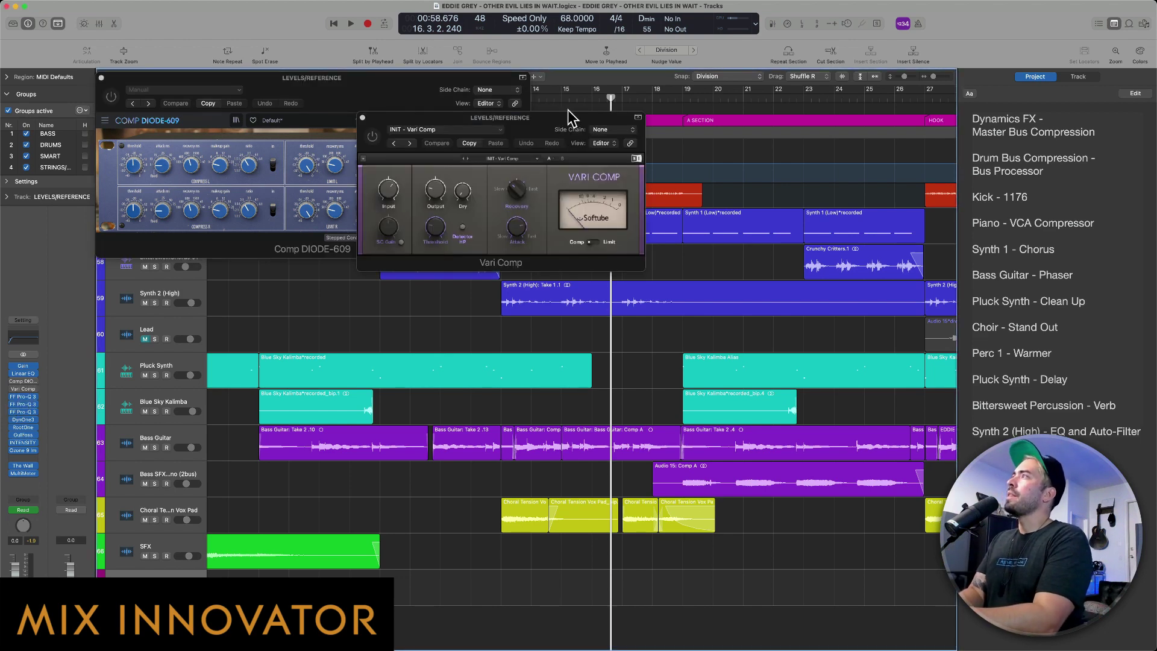
{"action": "left_click_drag", "start_coordinate": [554, 110], "coordinate": [739, 103]}
{"action": "left_click_drag", "start_coordinate": [459, 77], "coordinate": [459, 165]}
{"action": "left_click_drag", "start_coordinate": [716, 112], "coordinate": [720, 181]}
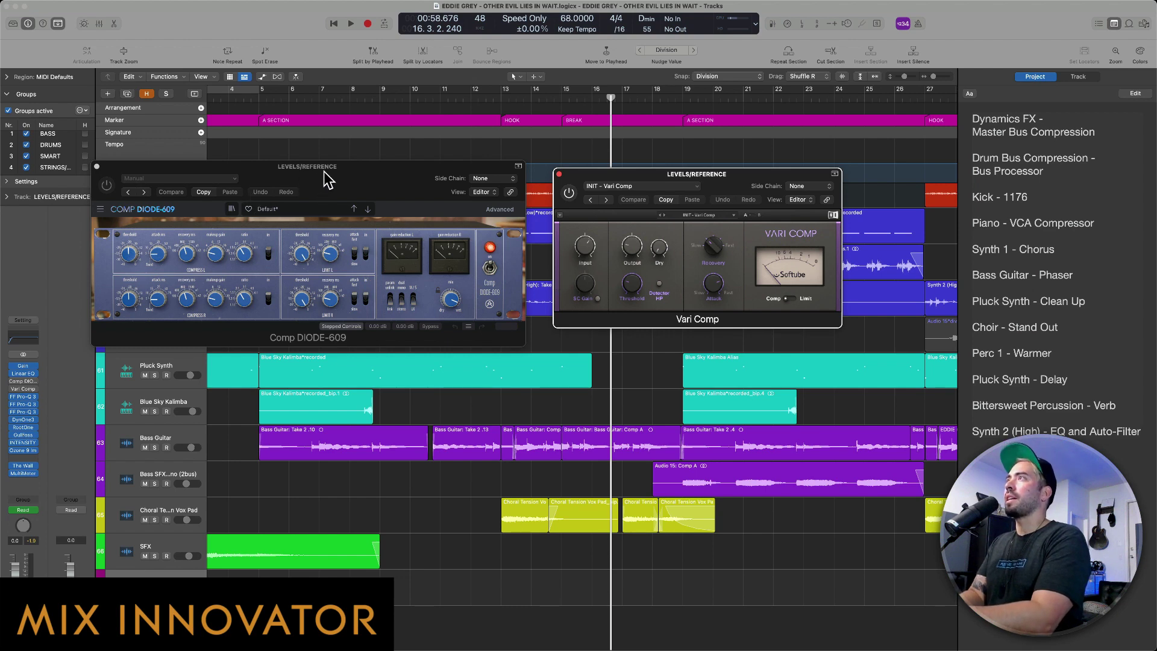
{"action": "left_click_drag", "start_coordinate": [329, 182], "coordinate": [333, 184]}
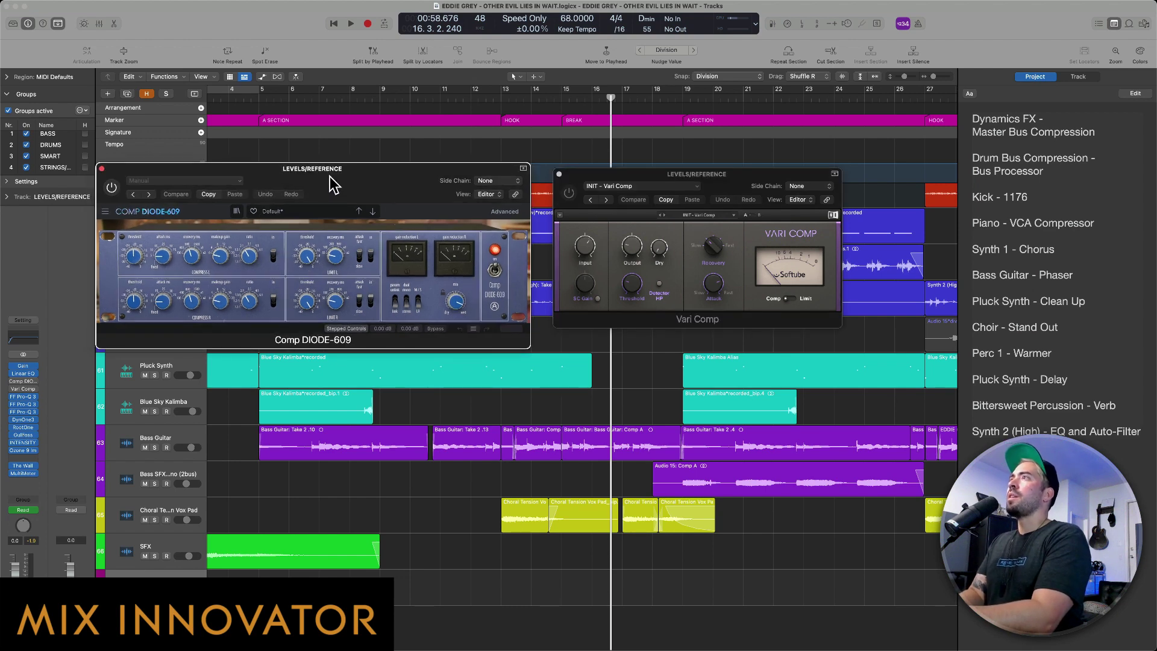
Enable Comp DIODE-609 on the LEVELS/REFERENCE track and select the Bass Guitar Comp A region in the BREAK section.
{"action": "left_click", "coordinate": [112, 188]}
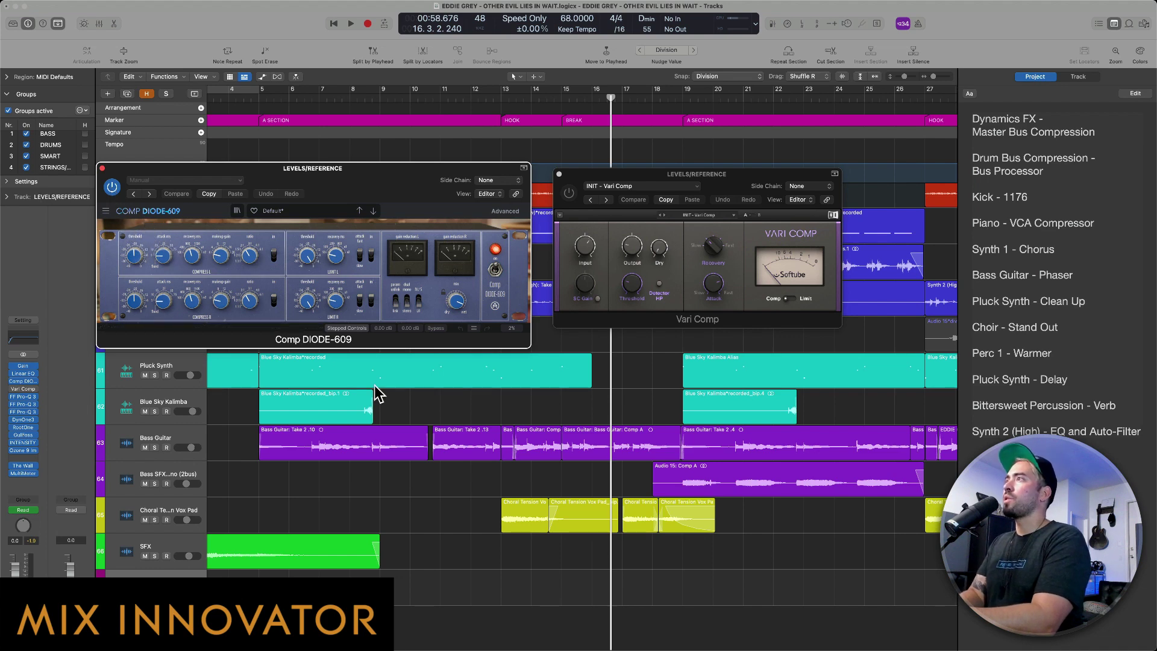
{"action": "left_click", "coordinate": [604, 450]}
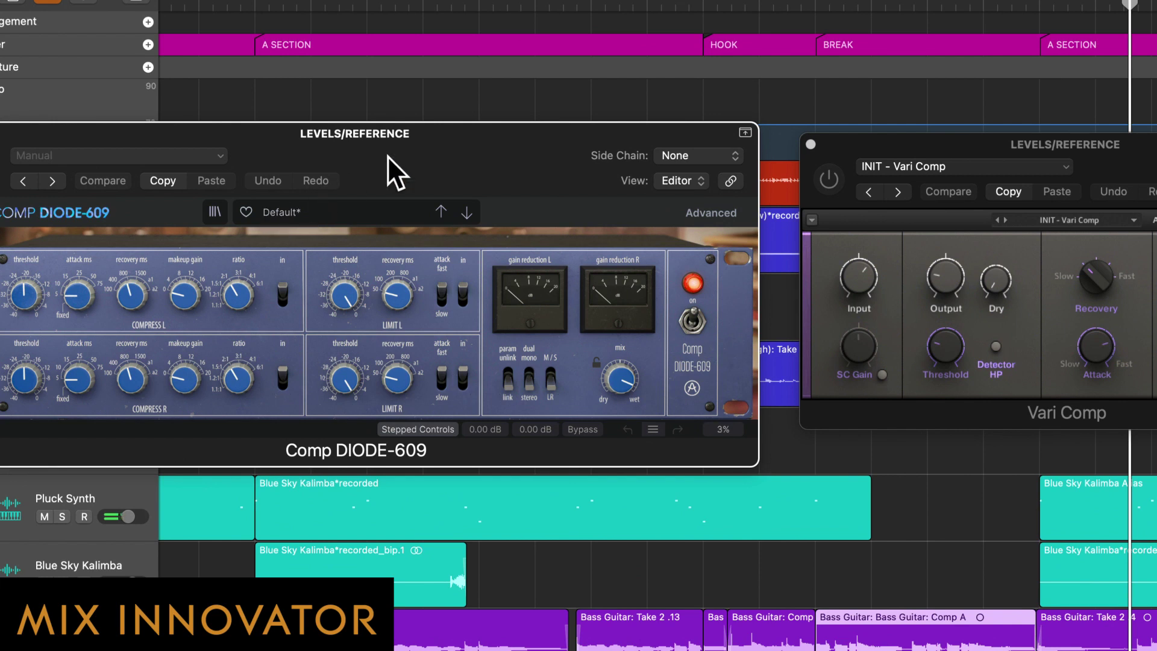
{"action": "left_click_drag", "start_coordinate": [388, 155], "coordinate": [425, 136]}
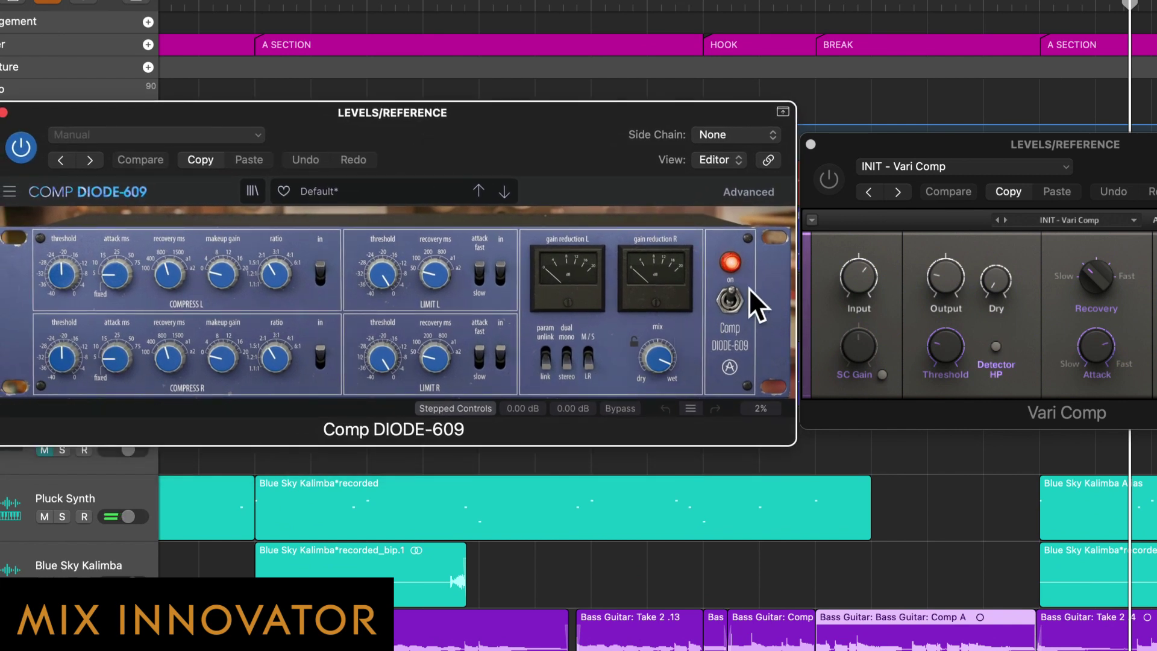
Toggle Comp DIODE-609's own power switch off and on, and show and hide its advanced controls.
{"action": "left_click", "coordinate": [732, 296]}
{"action": "left_click", "coordinate": [728, 310]}
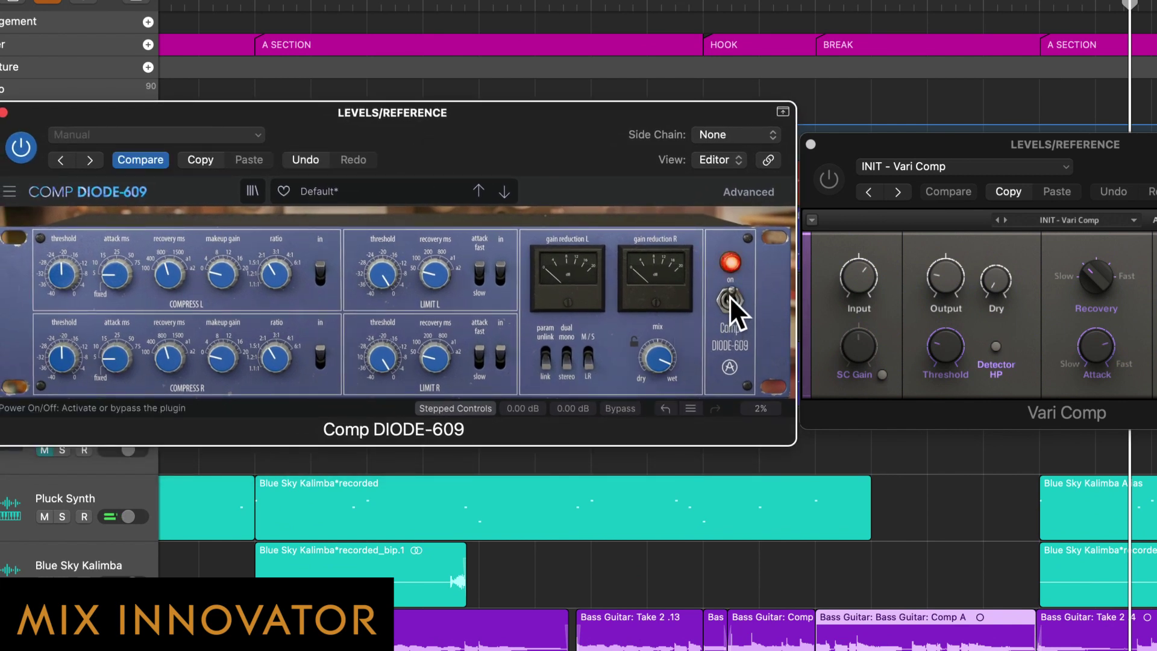
{"action": "left_click", "coordinate": [742, 197]}
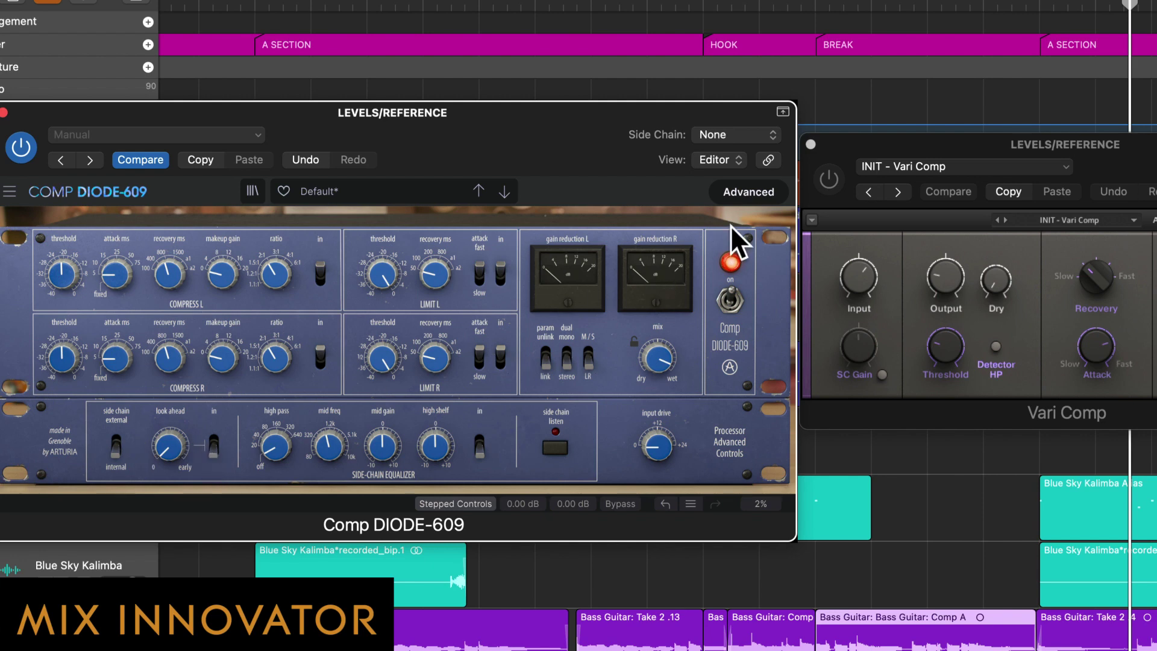
{"action": "left_click", "coordinate": [739, 193]}
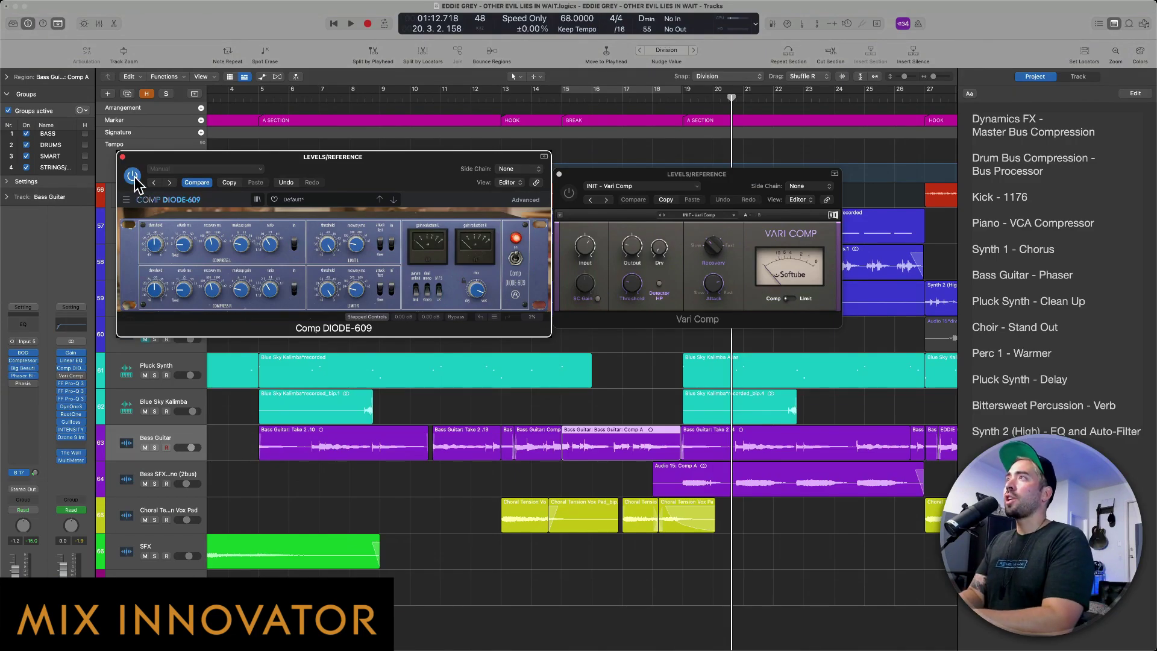
Audition Vari Comp on the mix, and bypass it and close its window after stopping playback.
{"action": "left_click_drag", "start_coordinate": [711, 176], "coordinate": [723, 176]}
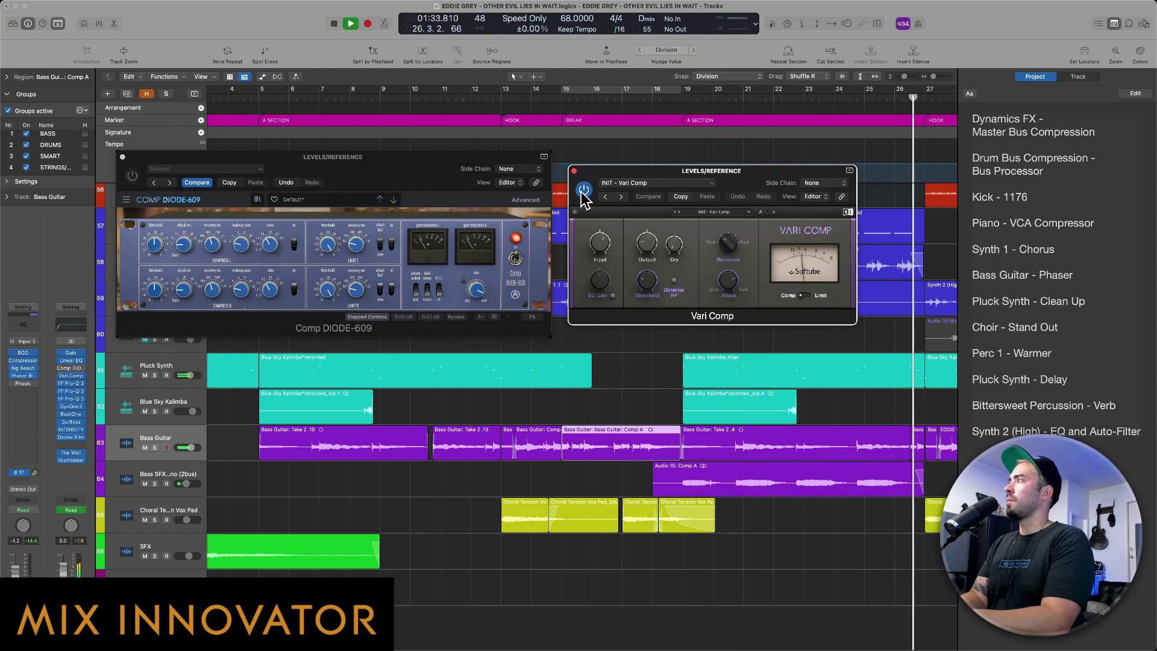
{"action": "key", "text": "space"}
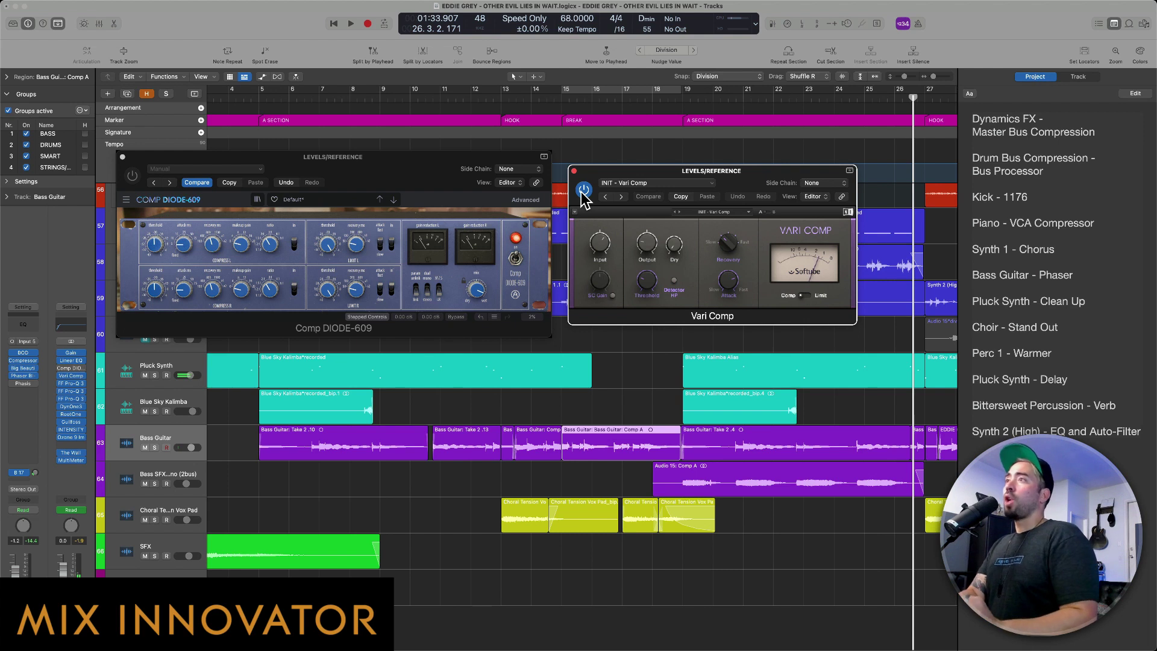
{"action": "left_click", "coordinate": [583, 190]}
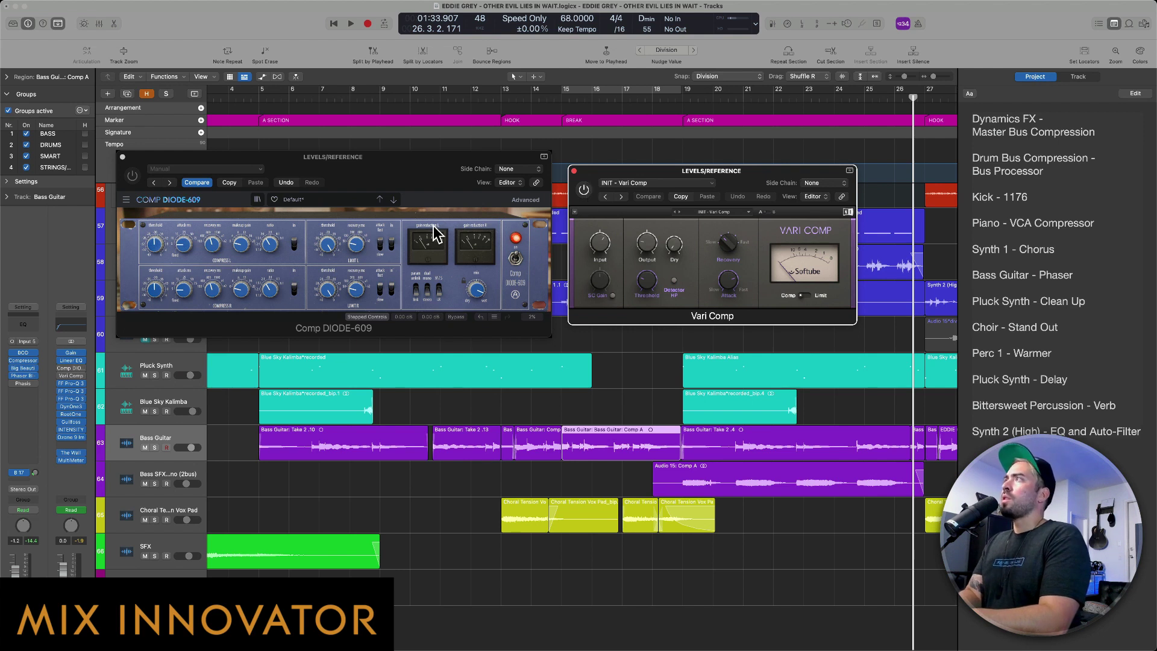
{"action": "left_click", "coordinate": [573, 172]}
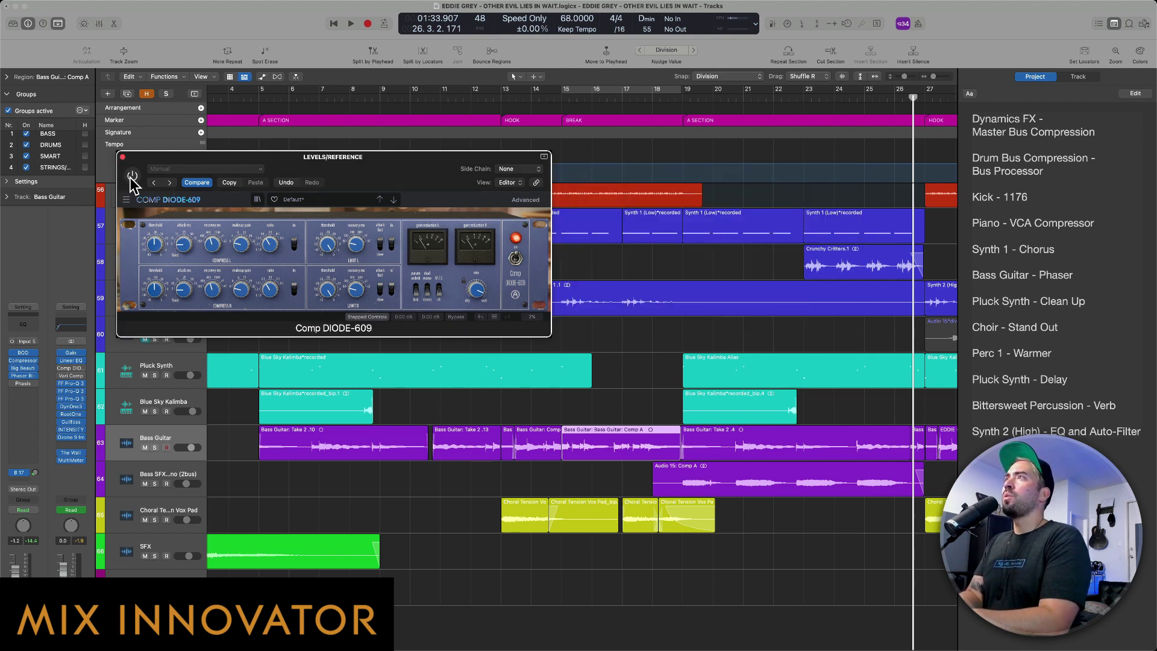
Close the Comp DIODE-609 window and solo the DRUMS track.
{"action": "left_click", "coordinate": [122, 156]}
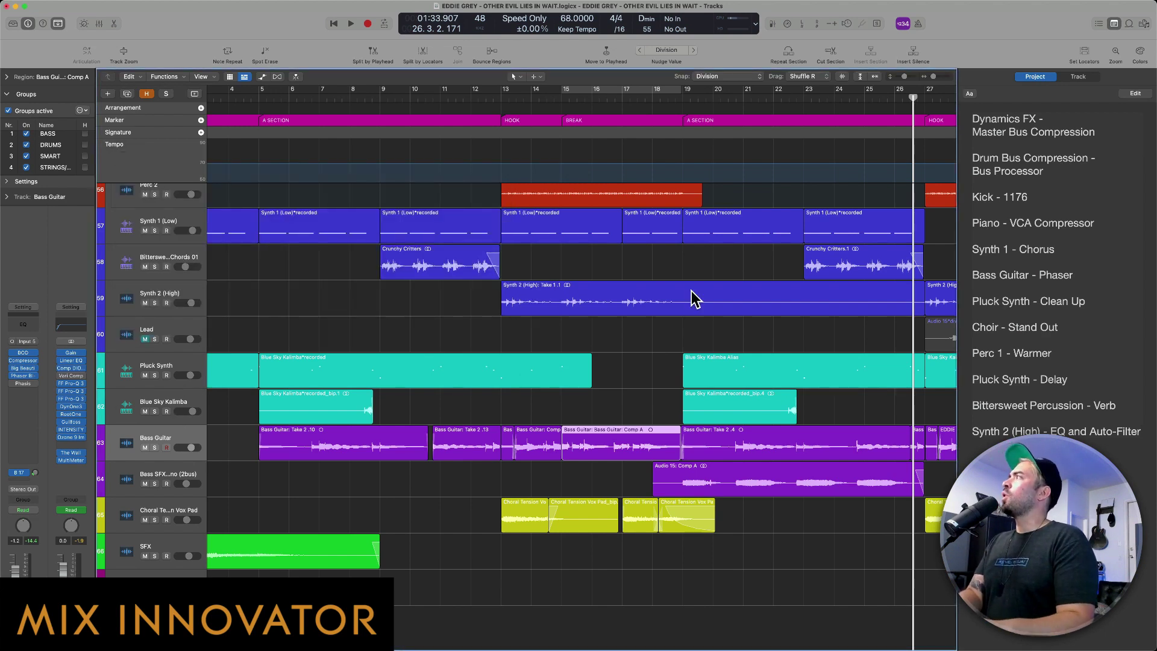
{"action": "scroll", "coordinate": [434, 446], "scroll_direction": "up", "scroll_amount": 10}
{"action": "left_click", "coordinate": [167, 423]}
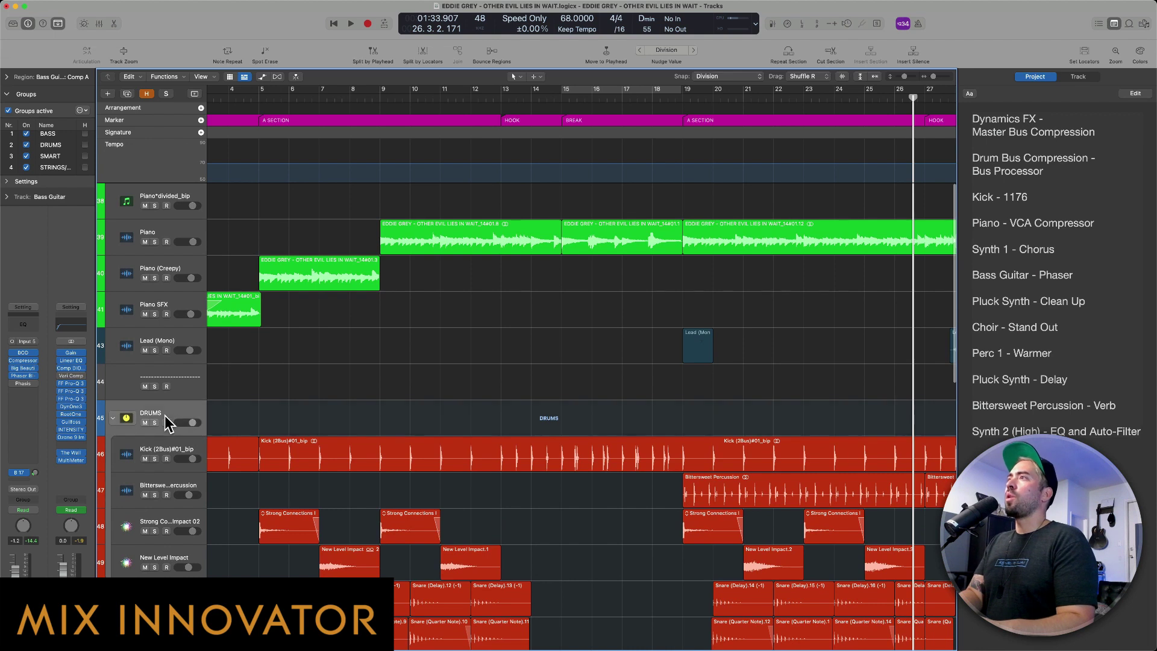
{"action": "key", "text": "s"}
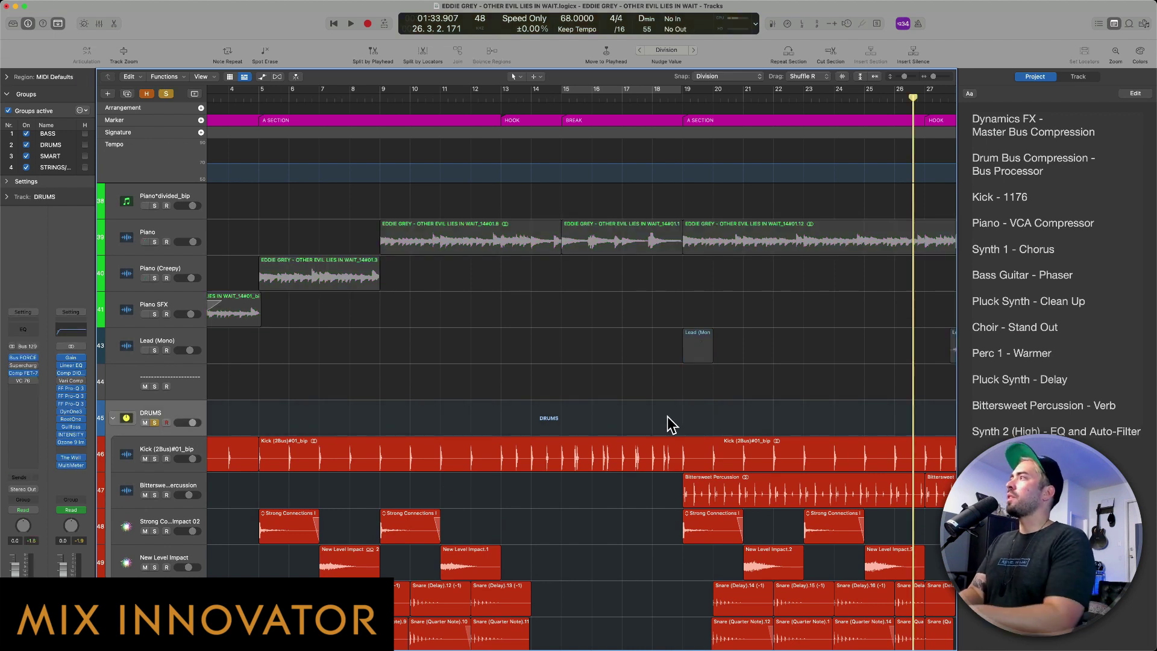
Play the soloed drums from bar 18, just before the second A SECTION, and stop after a few bars.
{"action": "left_click", "coordinate": [674, 417]}
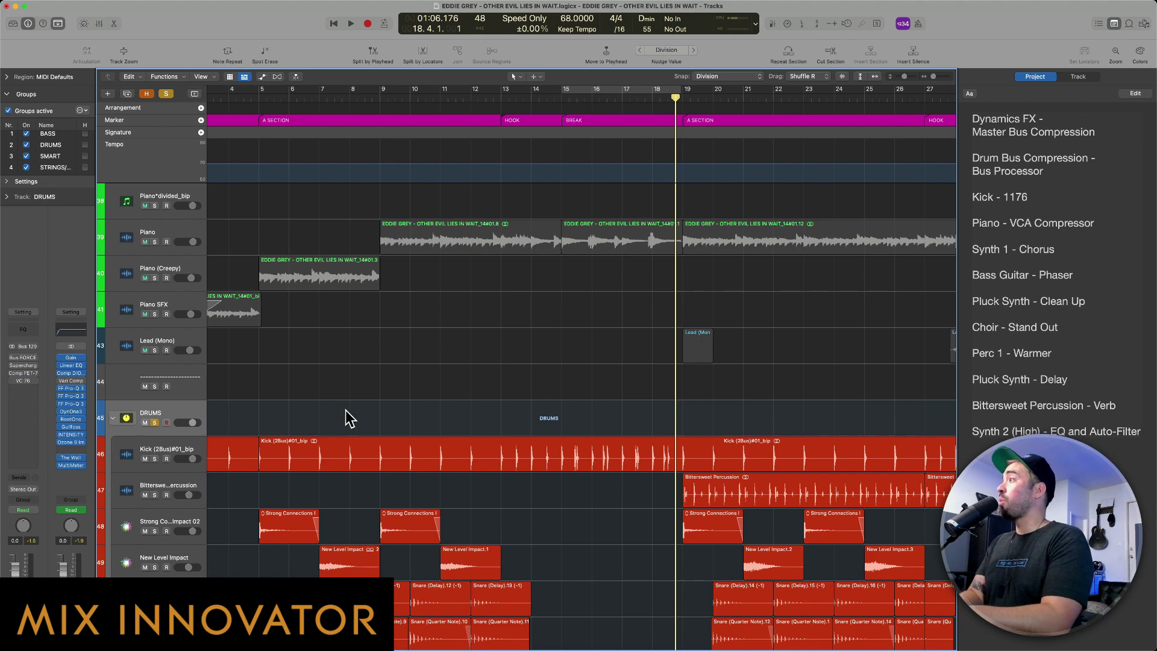
{"action": "key", "text": "space"}
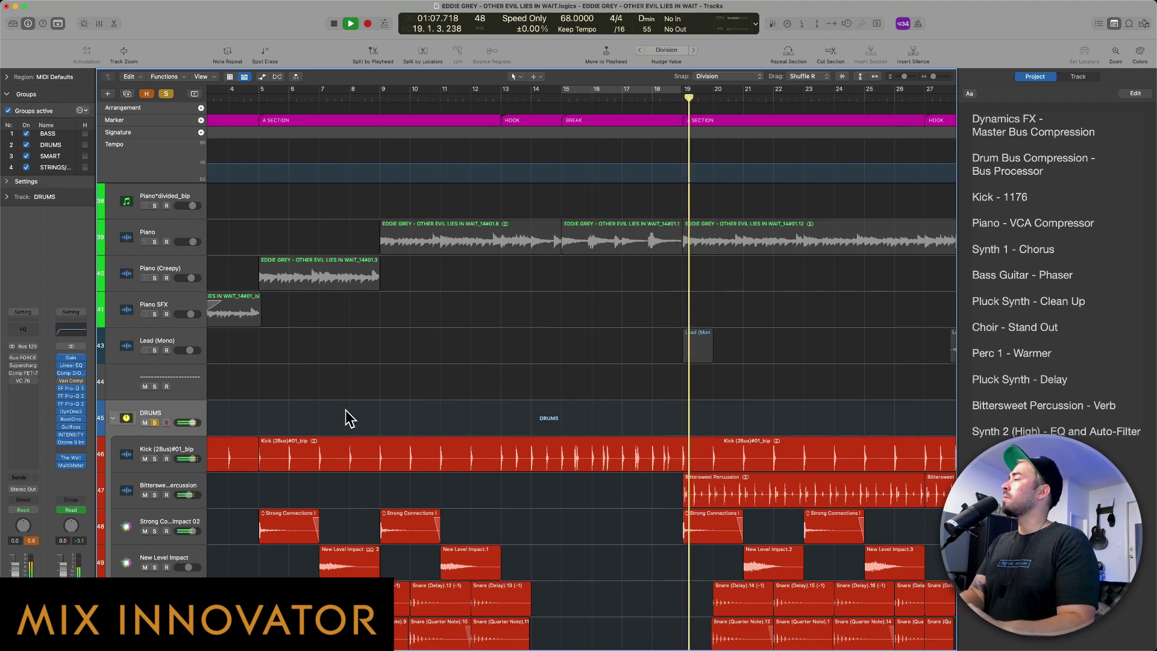
{"action": "scroll", "coordinate": [348, 417], "scroll_direction": "down", "scroll_amount": 2}
{"action": "scroll", "coordinate": [349, 417], "scroll_direction": "right", "scroll_amount": 2}
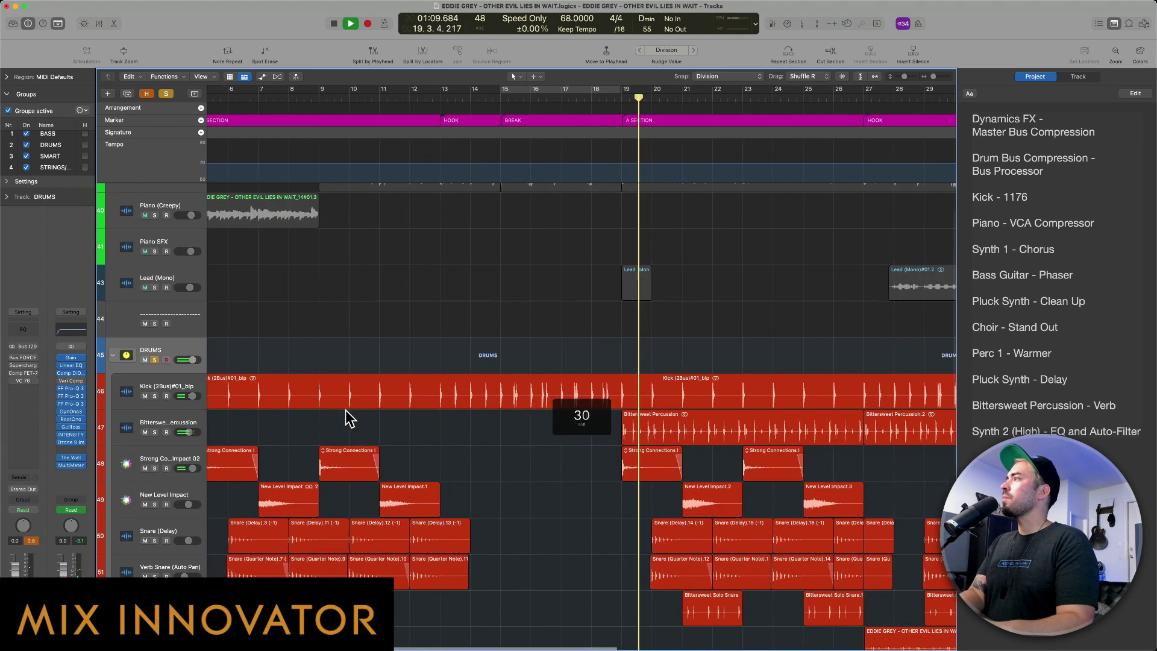
{"action": "scroll", "coordinate": [347, 411], "scroll_direction": "right", "scroll_amount": 3}
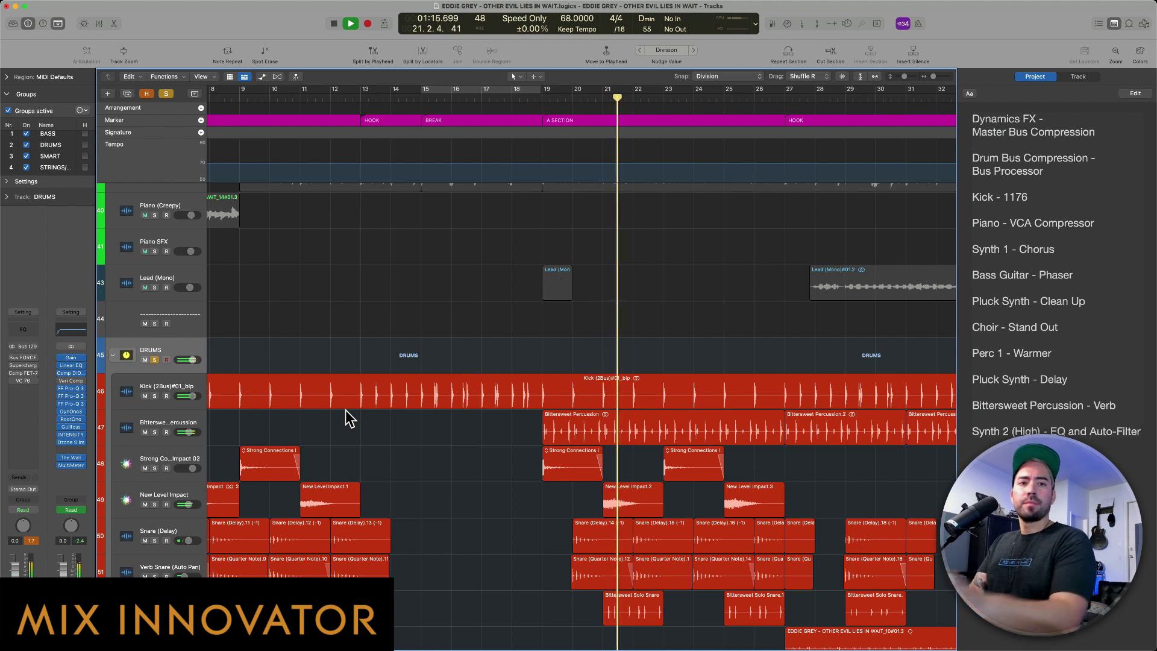
{"action": "key", "text": "space"}
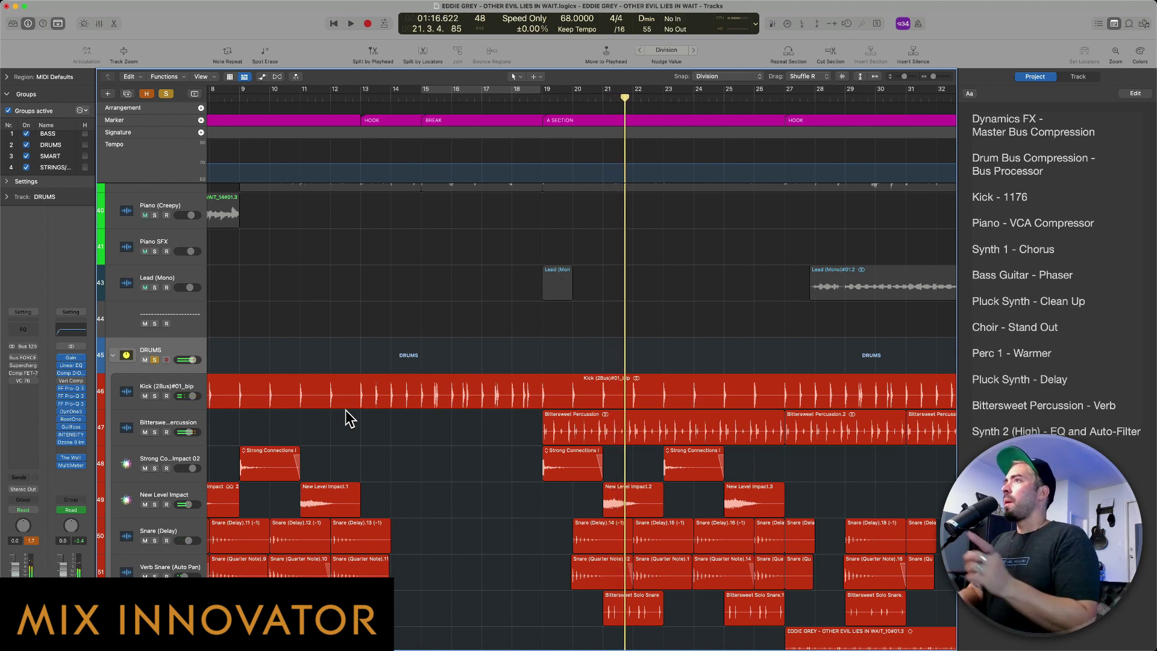
Open Bus FORCE on the DRUMS track, reposition its window, and enable the plug-in.
{"action": "left_click", "coordinate": [23, 358]}
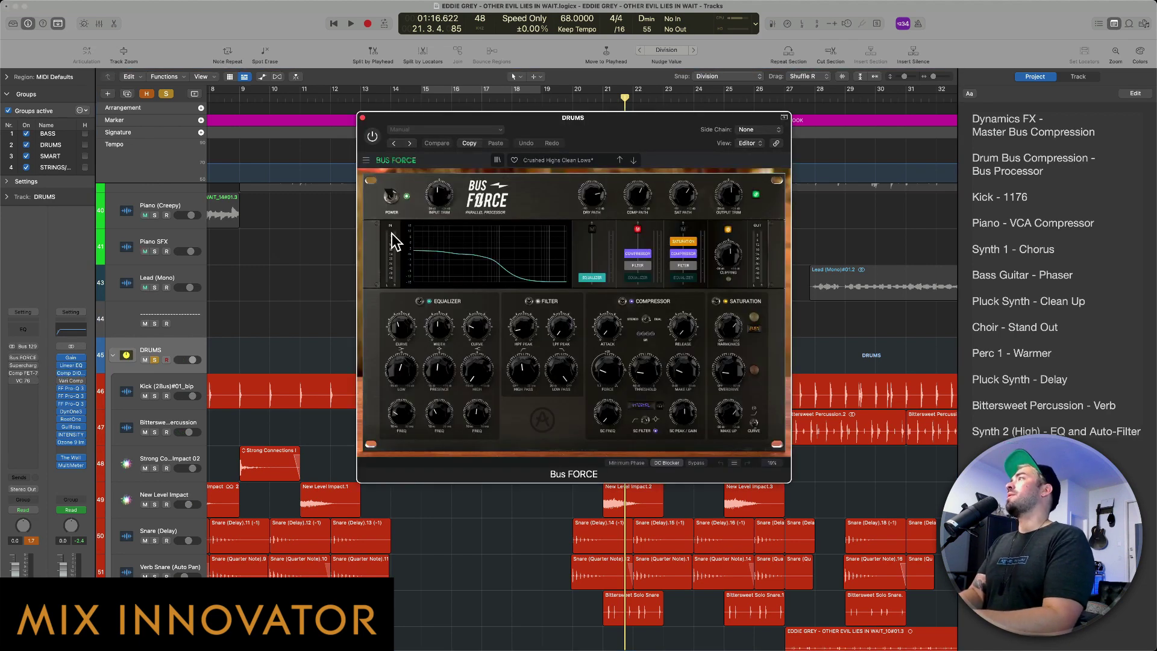
{"action": "left_click_drag", "start_coordinate": [591, 136], "coordinate": [480, 116]}
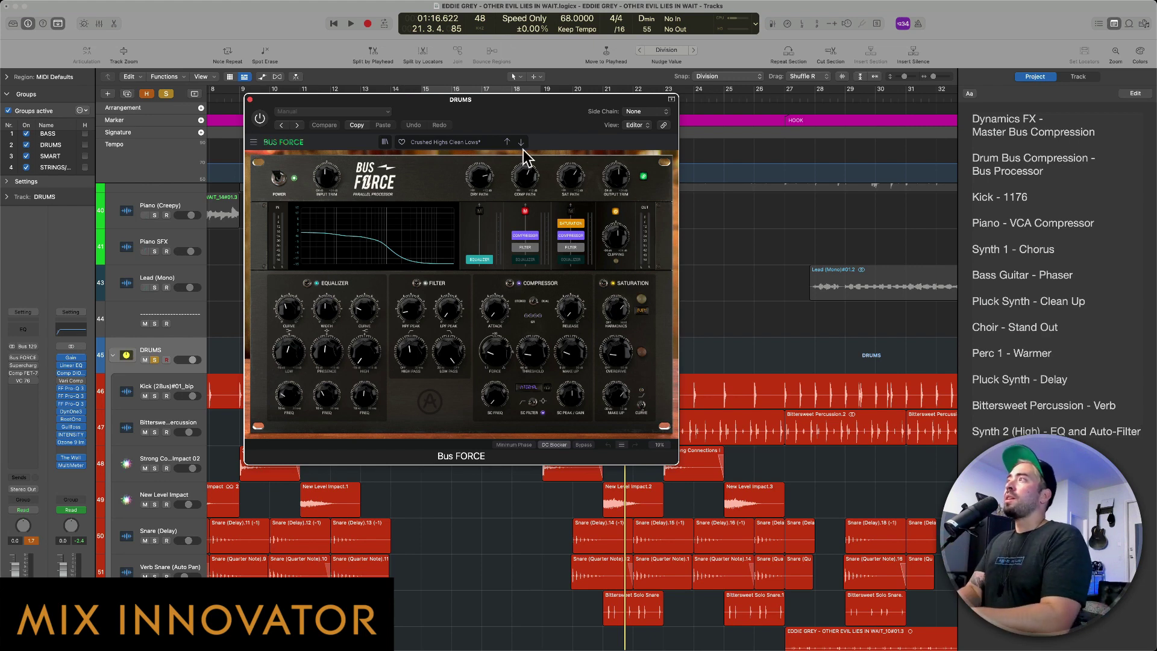
{"action": "left_click", "coordinate": [260, 119]}
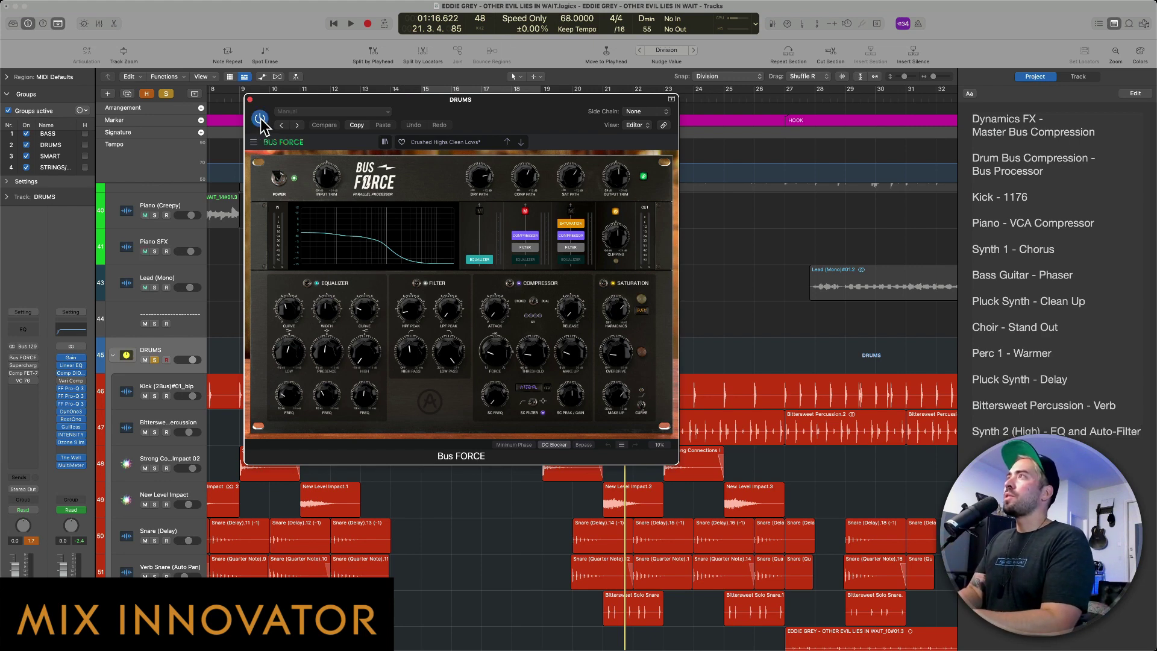
Audition the drums while switching Bus FORCE's own power off and back on, and stop playback.
{"action": "key", "text": "space"}
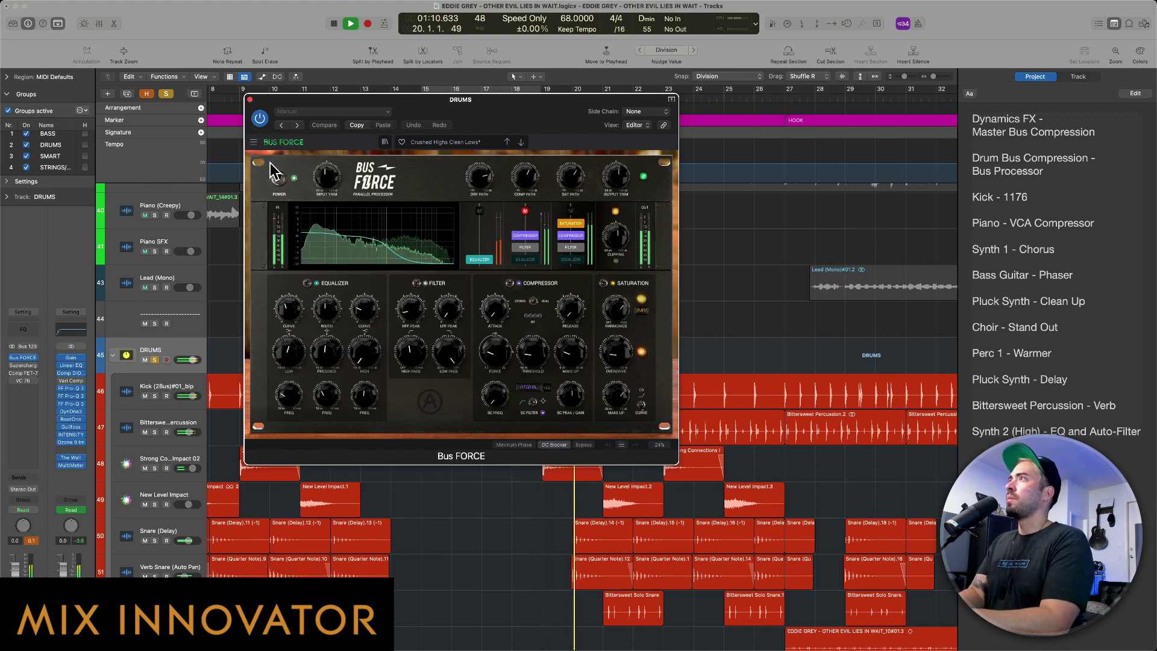
{"action": "left_click", "coordinate": [278, 178]}
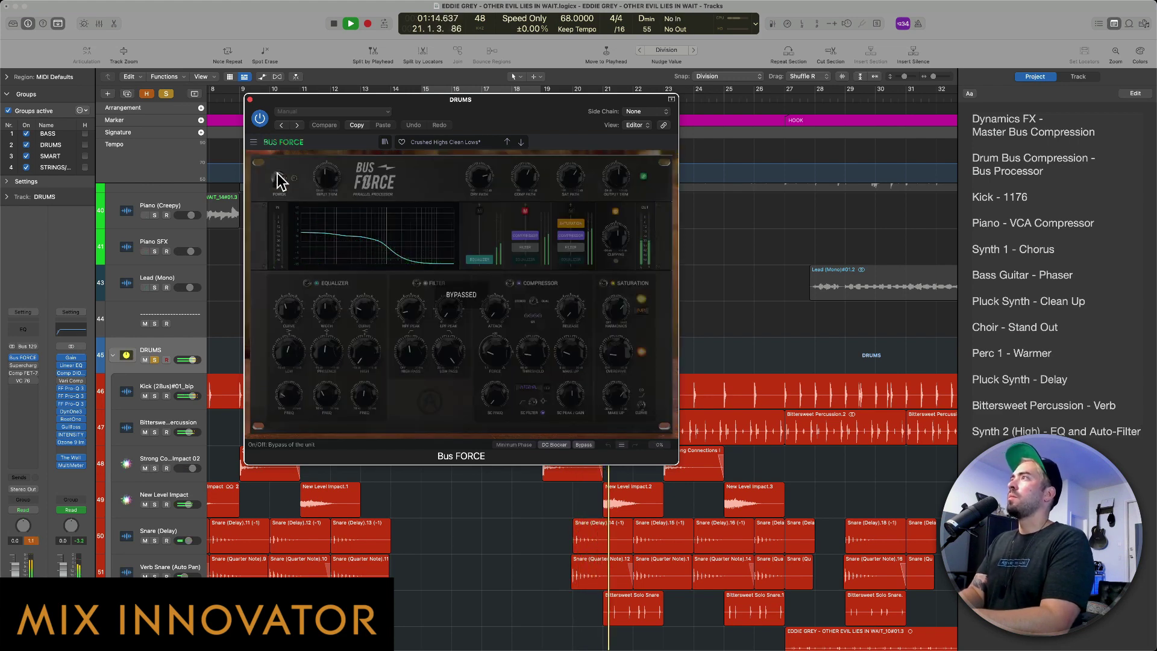
{"action": "left_click", "coordinate": [278, 178]}
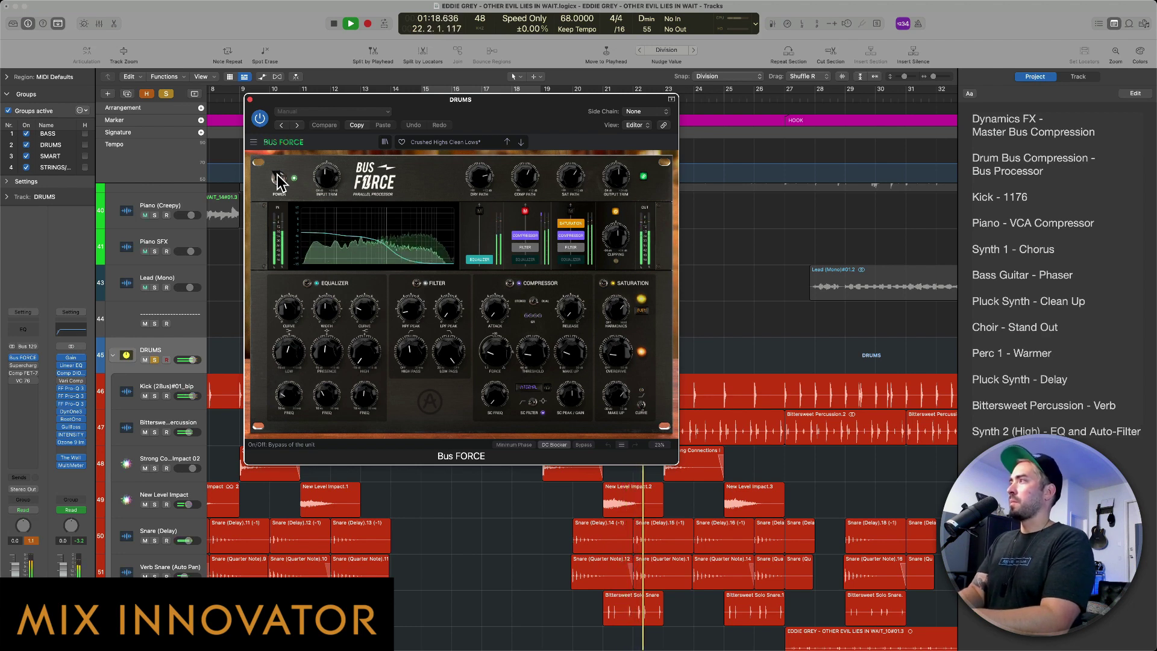
{"action": "key", "text": "space"}
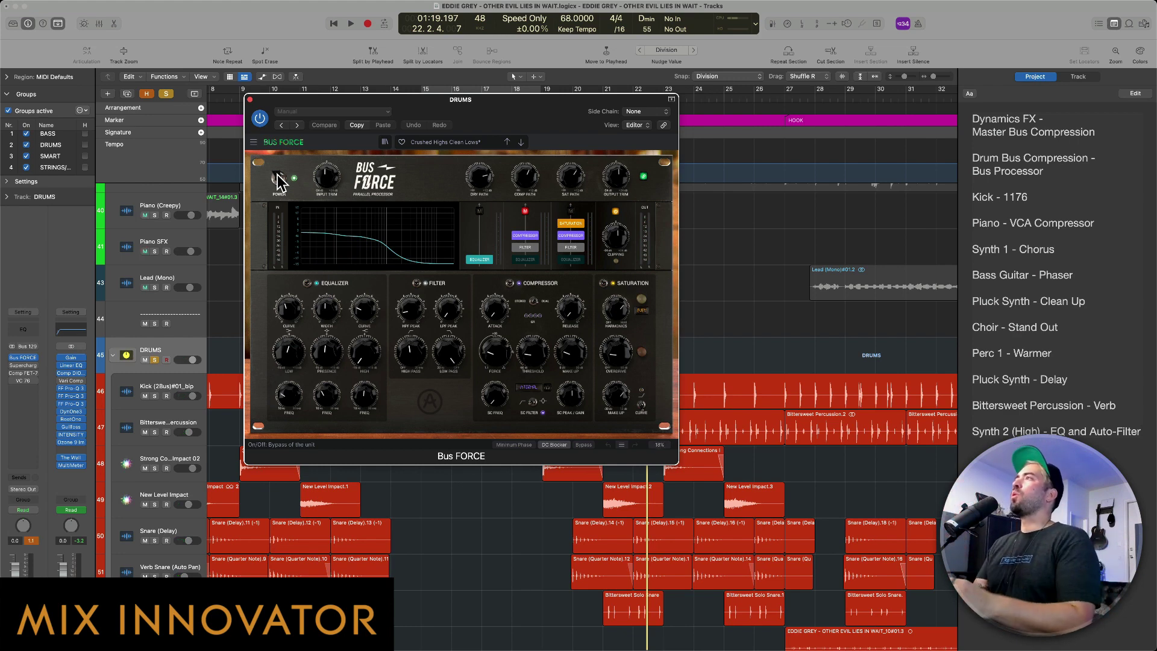
Replay the drums while alternating Bus FORCE between bypassed and enabled in its plug-in window header, leaving it enabled.
{"action": "mouse_move", "coordinate": [568, 174]}
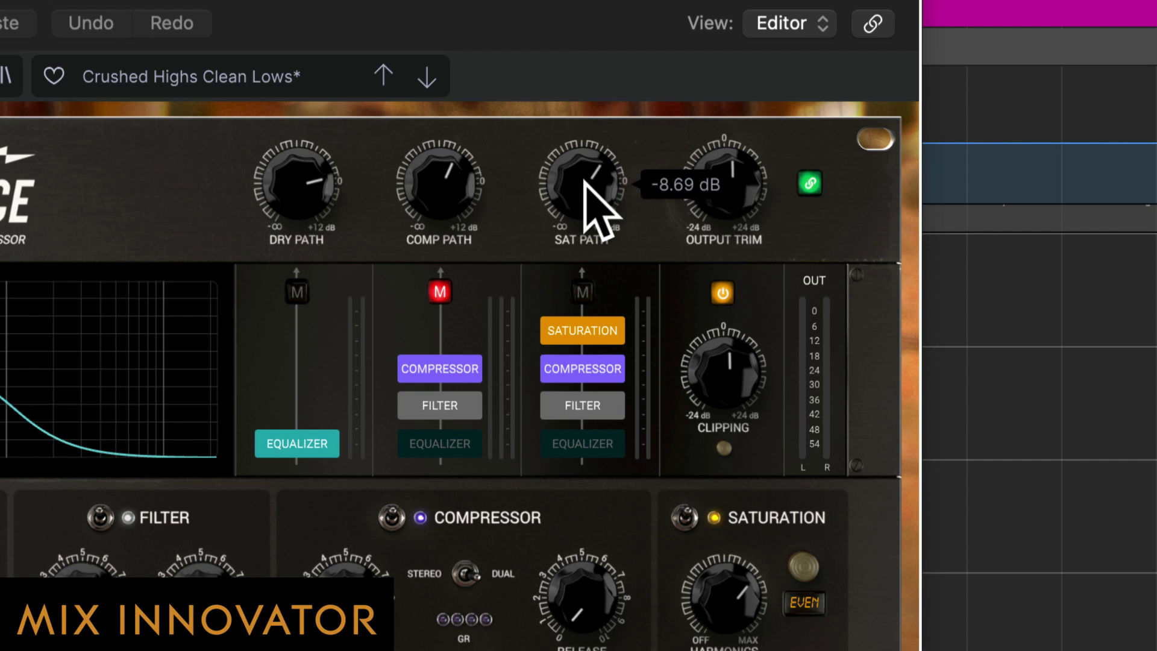
{"action": "mouse_move", "coordinate": [438, 192]}
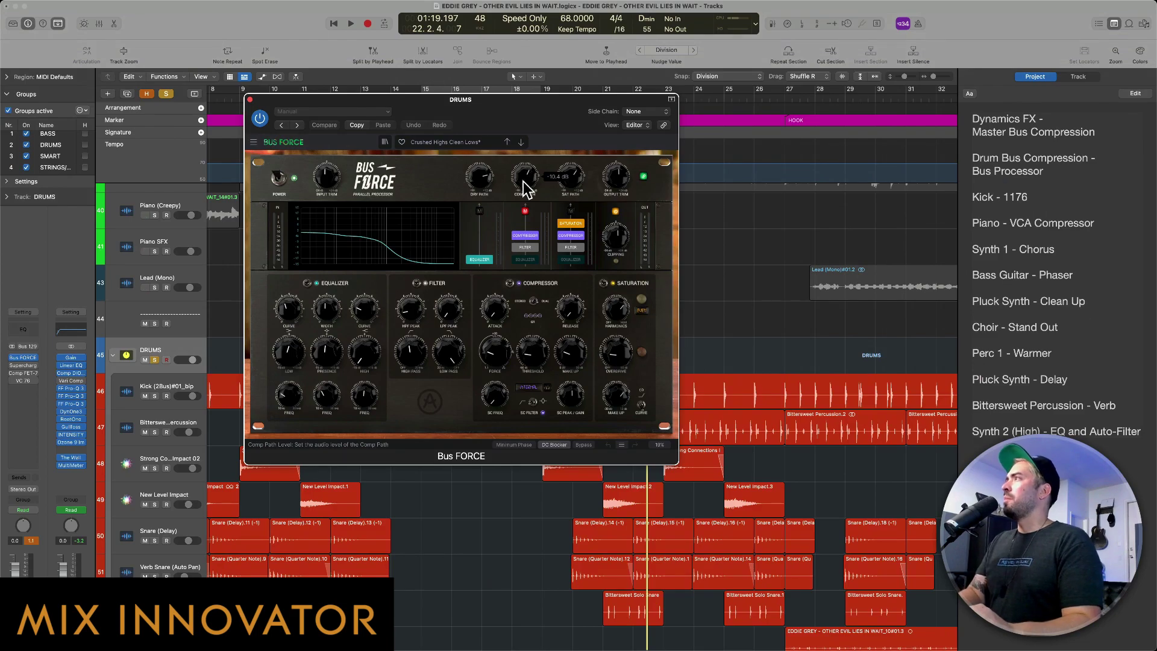
{"action": "mouse_move", "coordinate": [768, 424]}
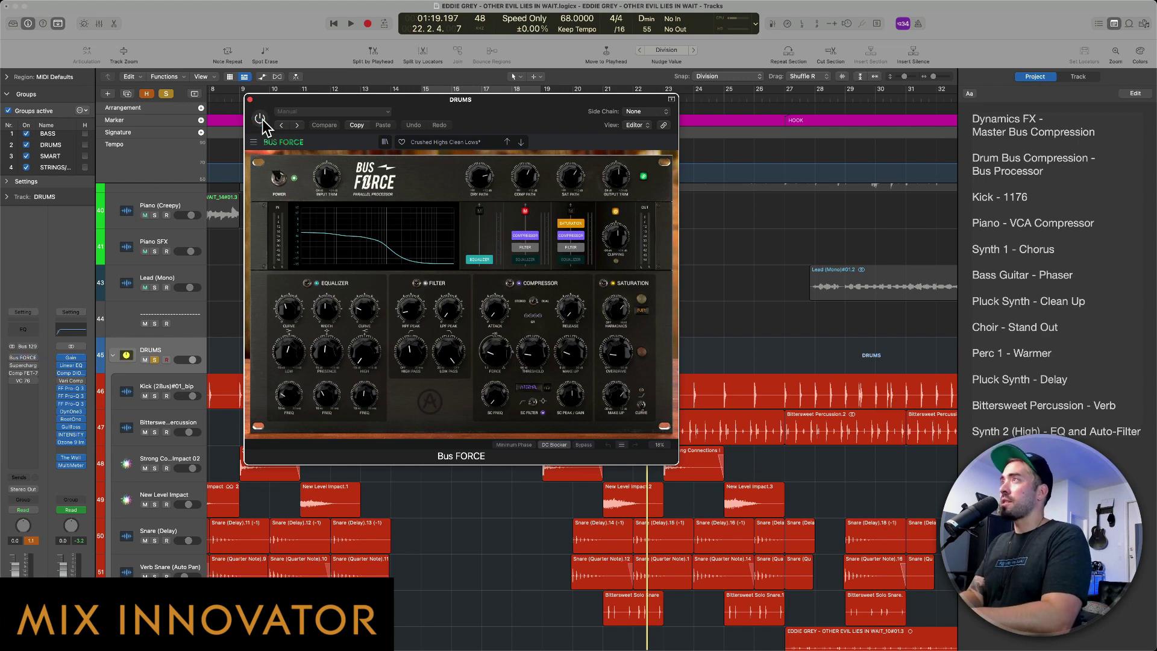
{"action": "key", "text": "space"}
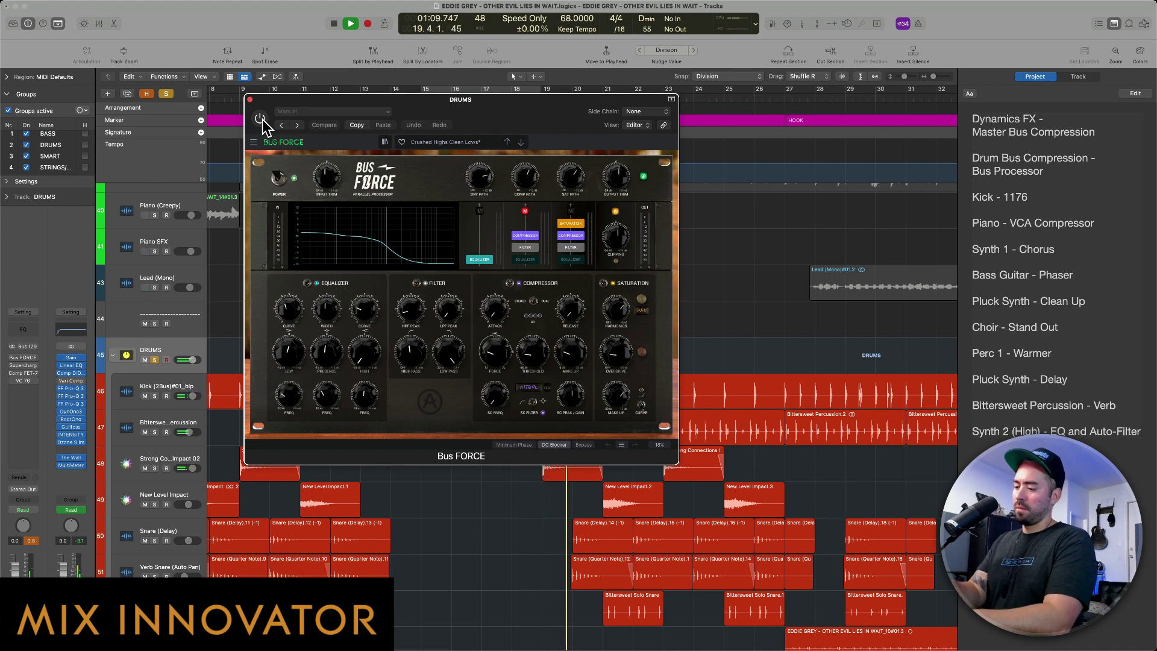
{"action": "left_click", "coordinate": [261, 119]}
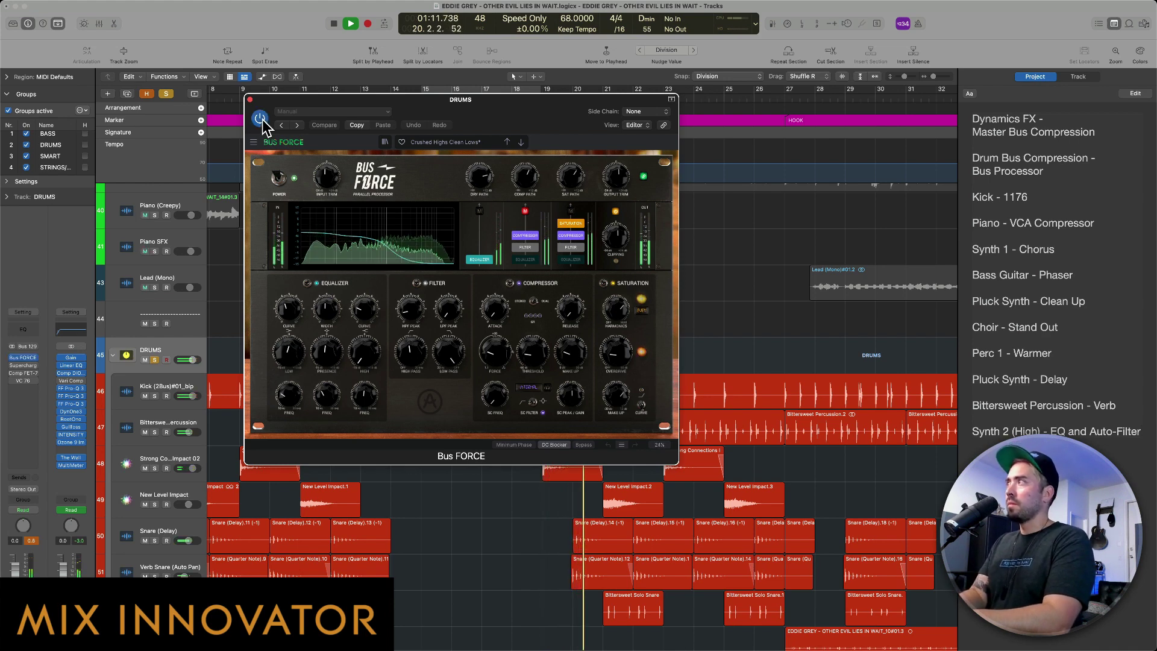
{"action": "left_click", "coordinate": [262, 120]}
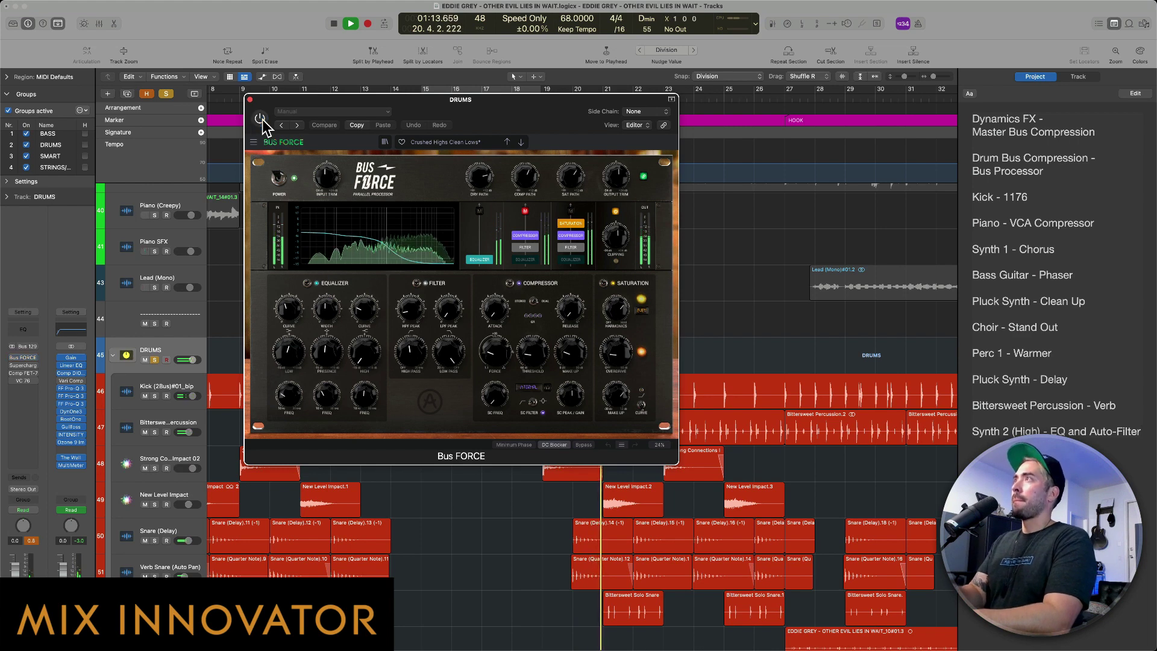
{"action": "left_click", "coordinate": [261, 120]}
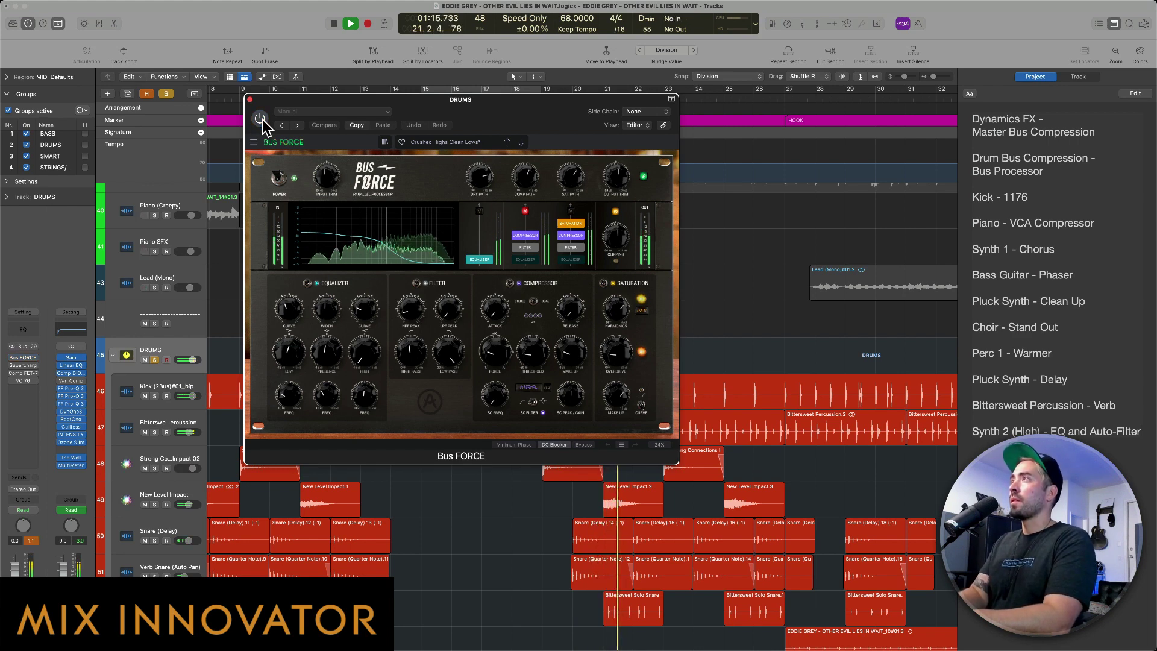
{"action": "left_click", "coordinate": [261, 119]}
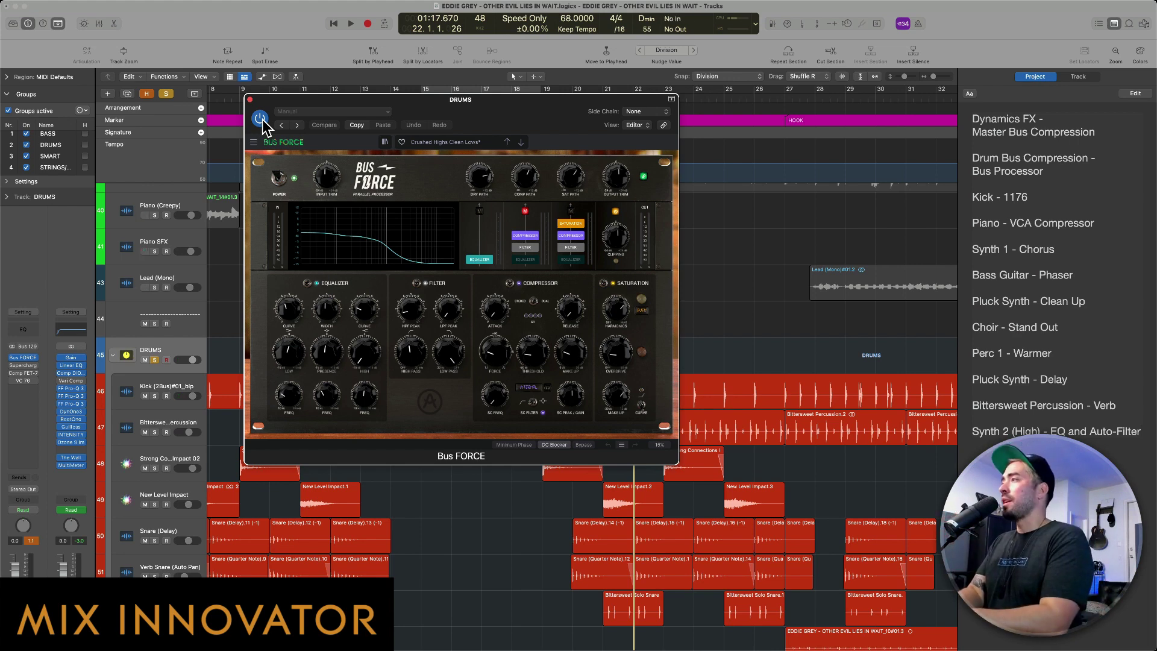
Enable and open Supercharger GT on the DRUMS track and place its window beside Bus FORCE.
{"action": "left_click", "coordinate": [16, 368]}
{"action": "key", "text": "Escape"}
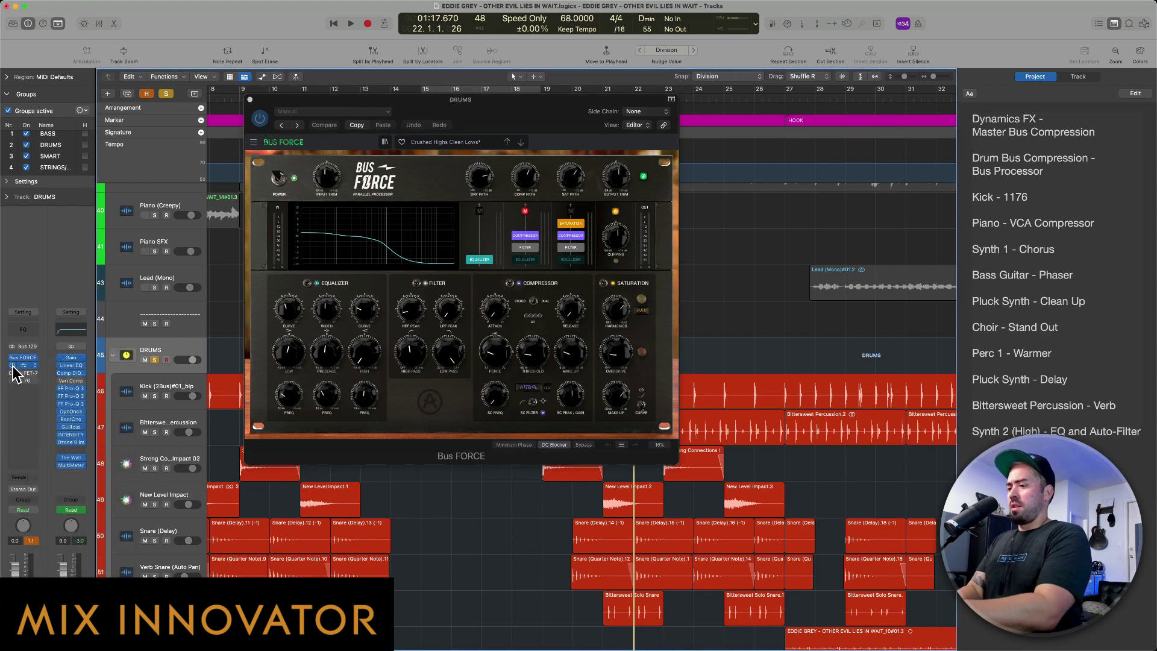
{"action": "left_click", "coordinate": [14, 366]}
{"action": "left_click_drag", "start_coordinate": [542, 117], "coordinate": [657, 136]}
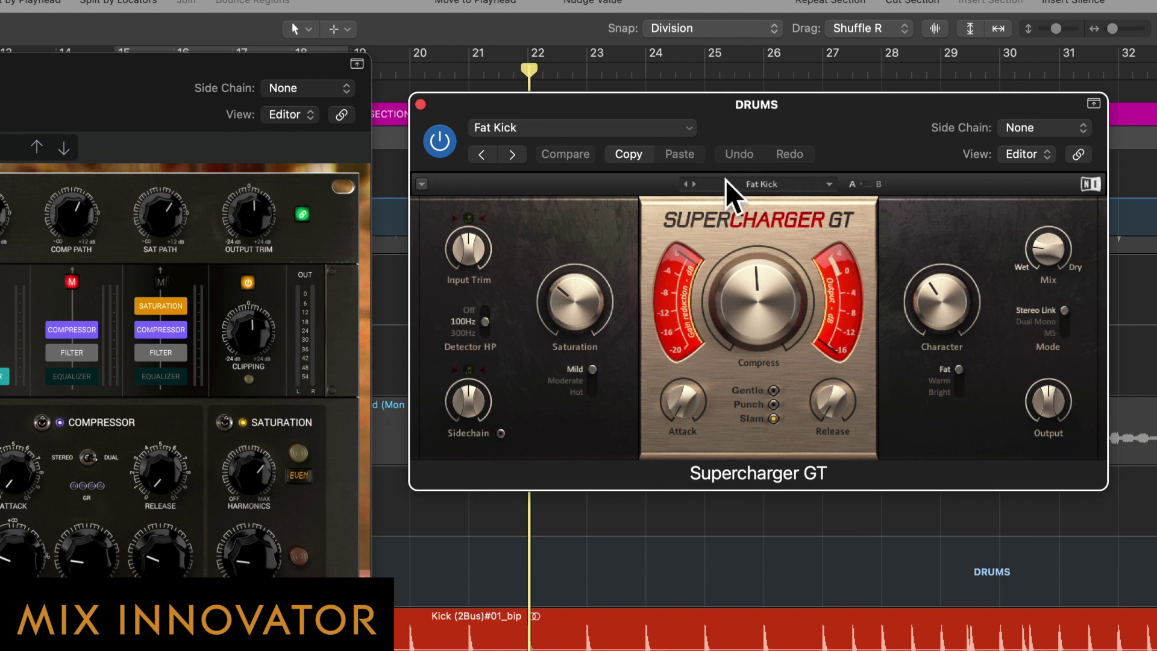
{"action": "mouse_move", "coordinate": [760, 318]}
{"action": "mouse_move", "coordinate": [1038, 242]}
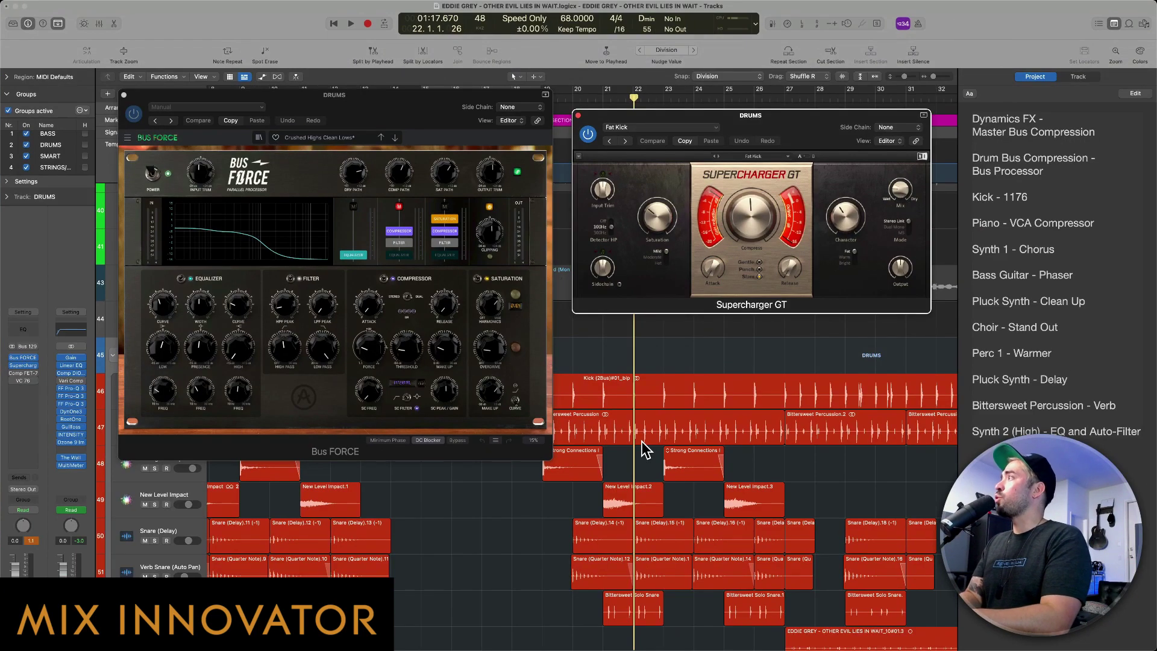
Audition Supercharger GT on the drums with Bus FORCE bypassed, and bypass Supercharger GT and close its window after stopping playback.
{"action": "key", "text": "space"}
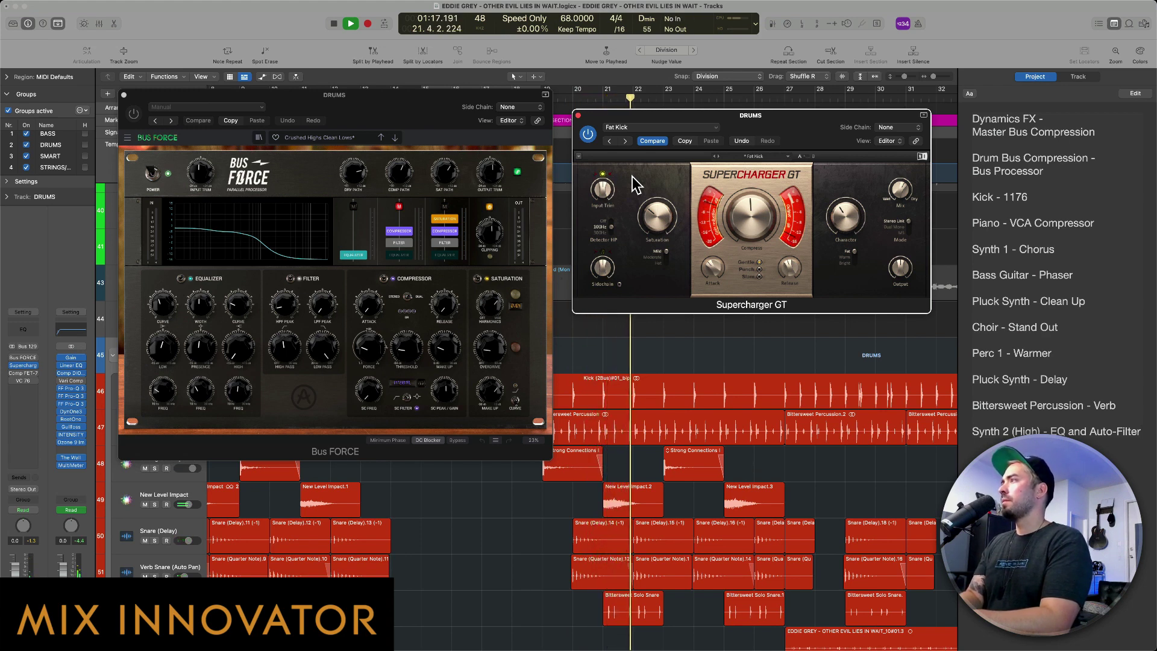
{"action": "key", "text": "space"}
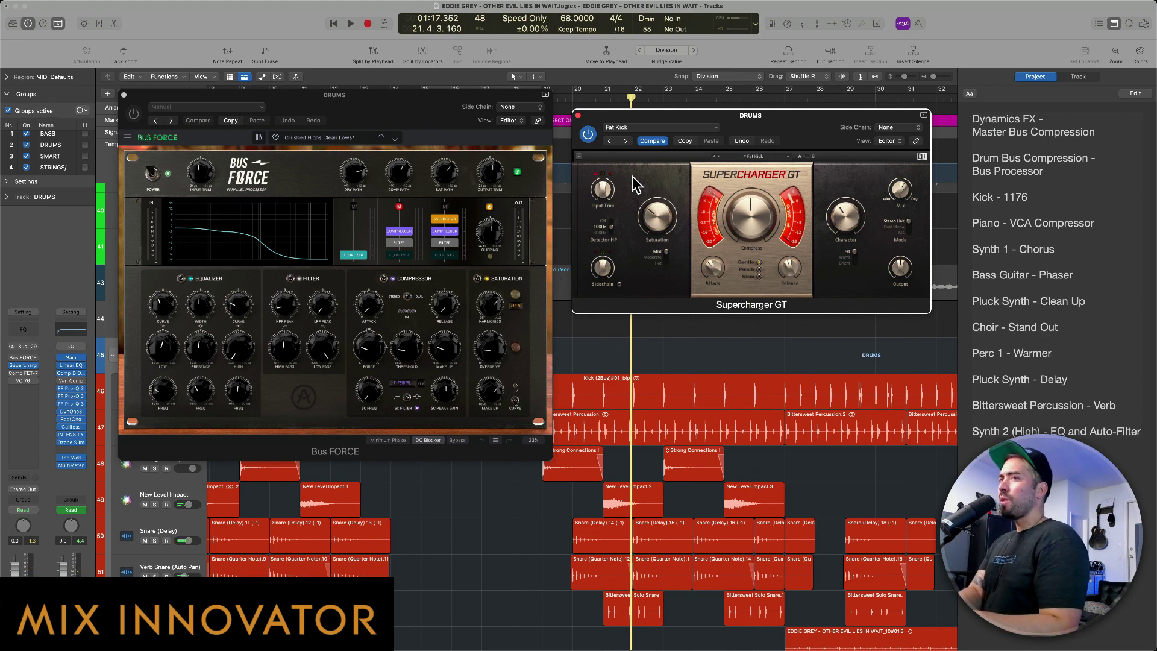
{"action": "left_click", "coordinate": [588, 135]}
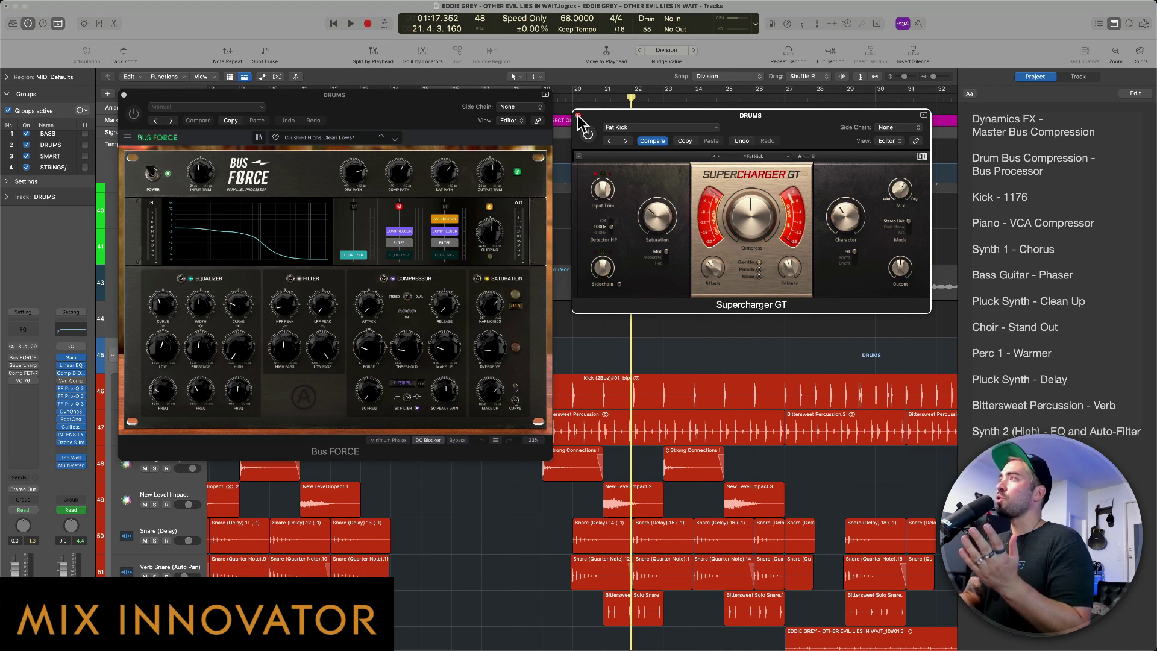
{"action": "left_click", "coordinate": [577, 115]}
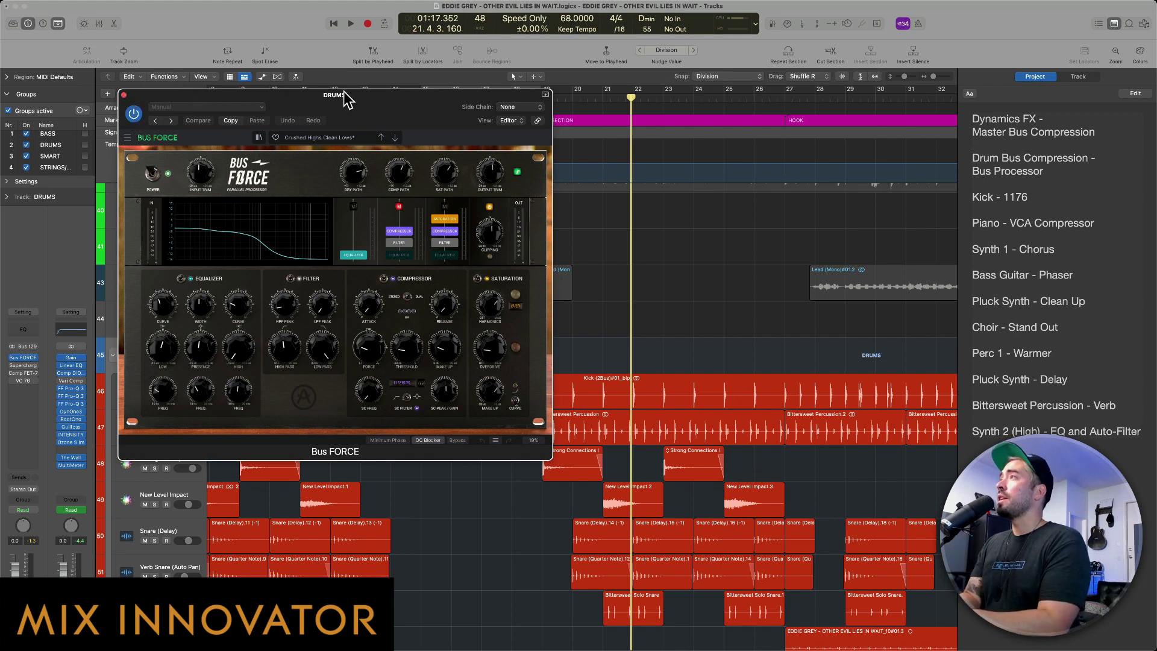
Toggle Bus FORCE's internal bypass on and off, and close its window.
{"action": "left_click_drag", "start_coordinate": [349, 100], "coordinate": [377, 99]}
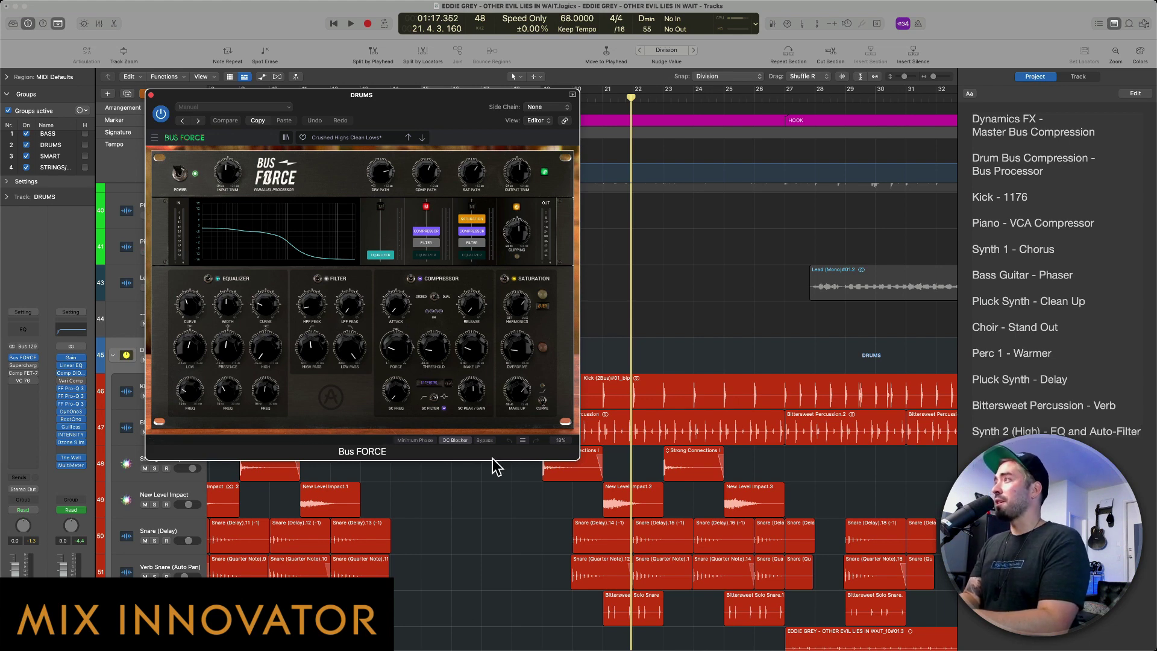
{"action": "left_click", "coordinate": [485, 440]}
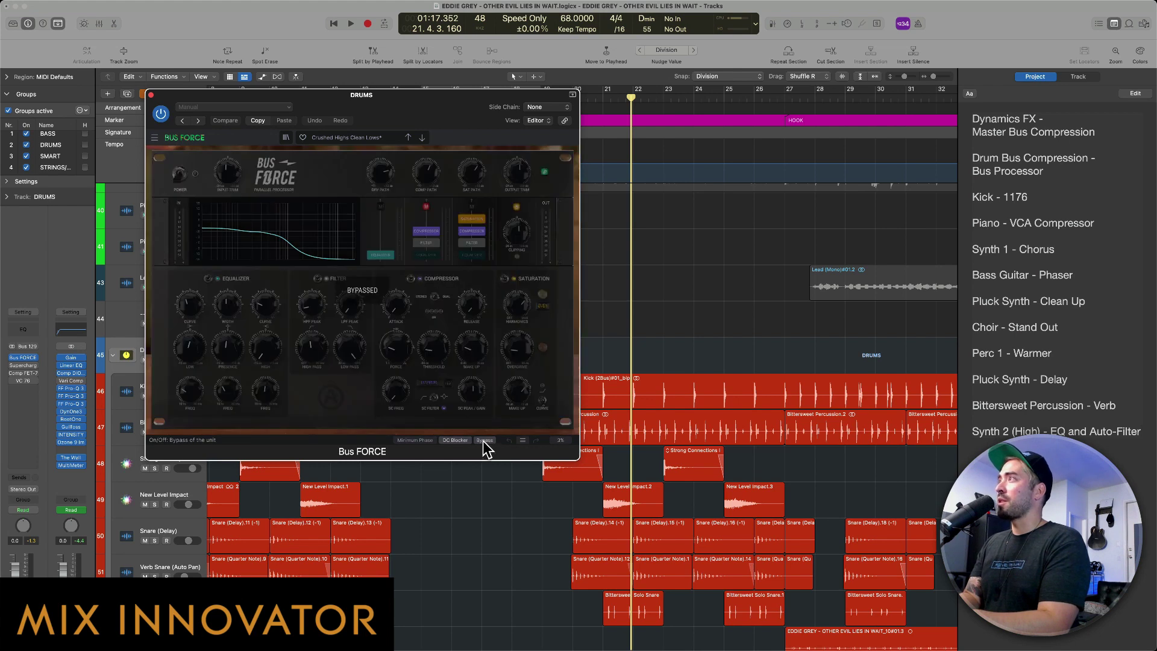
{"action": "left_click", "coordinate": [483, 440]}
{"action": "left_click", "coordinate": [23, 357]}
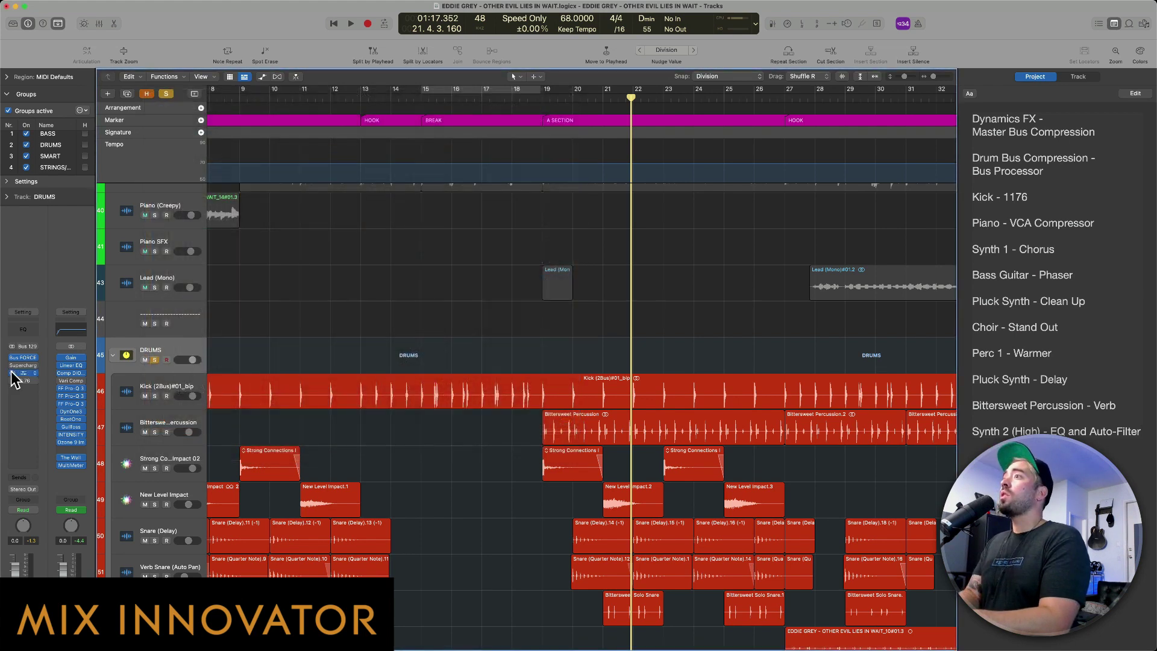
Open Comp FET-76 and VC 76 from the DRUMS channel, with Comp FET-76 enabled, and place their windows side by side.
{"action": "left_click", "coordinate": [24, 373]}
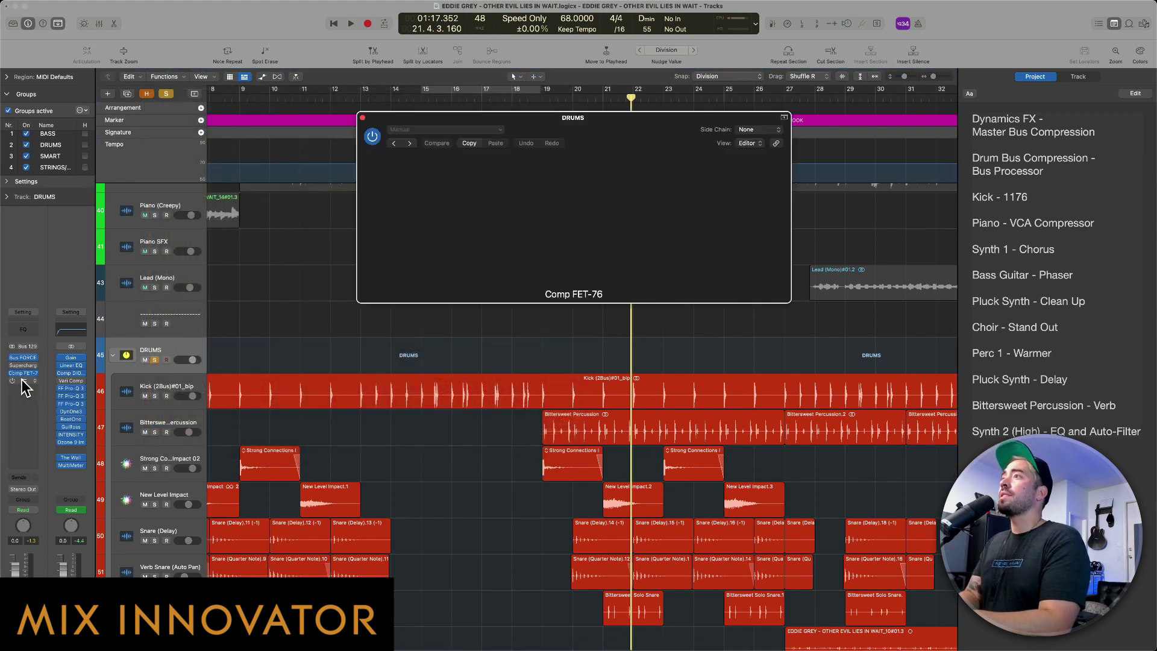
{"action": "left_click_drag", "start_coordinate": [579, 137], "coordinate": [843, 107]}
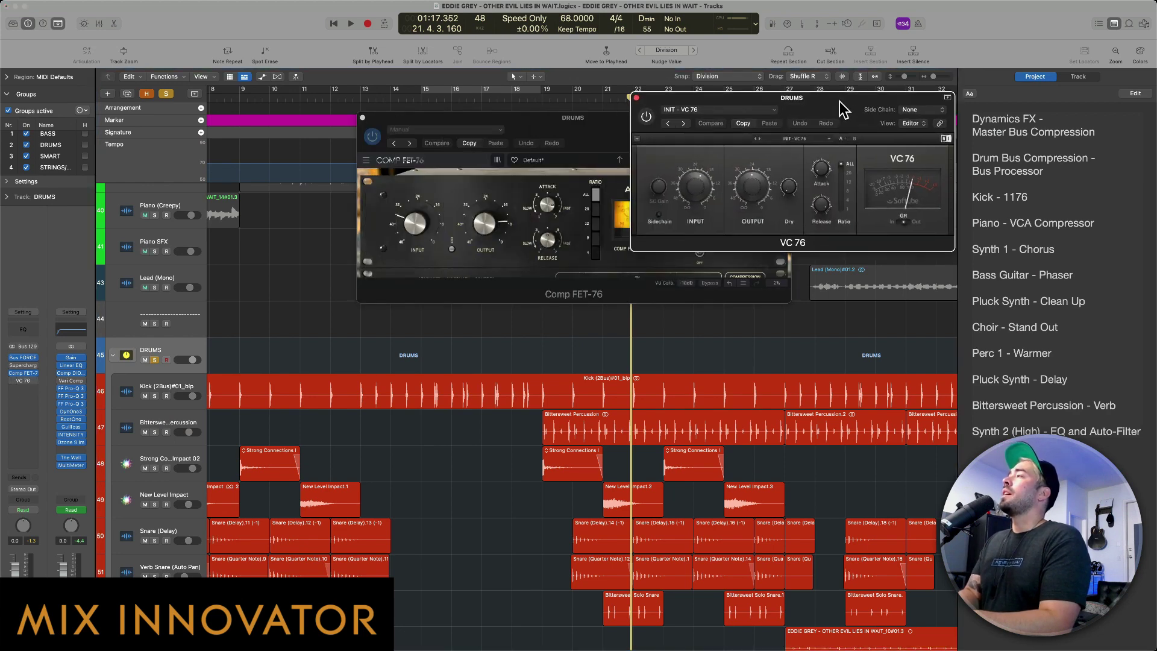
{"action": "left_click_drag", "start_coordinate": [594, 143], "coordinate": [341, 111]}
{"action": "left_click_drag", "start_coordinate": [807, 111], "coordinate": [753, 109]}
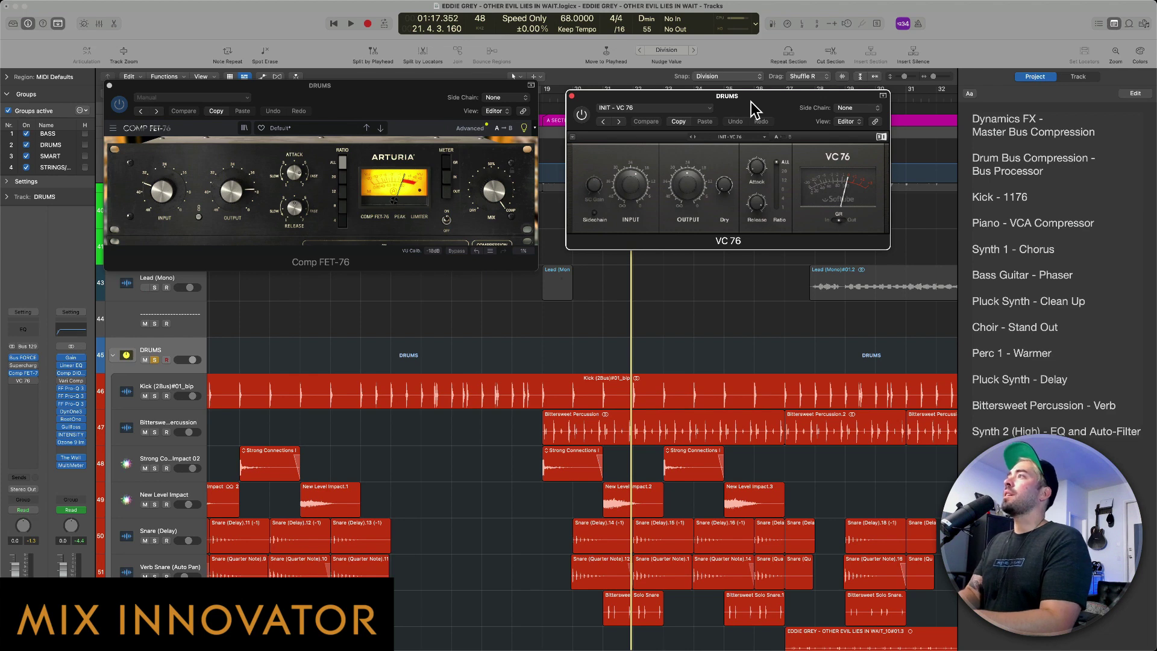
{"action": "left_click_drag", "start_coordinate": [390, 95], "coordinate": [393, 96]}
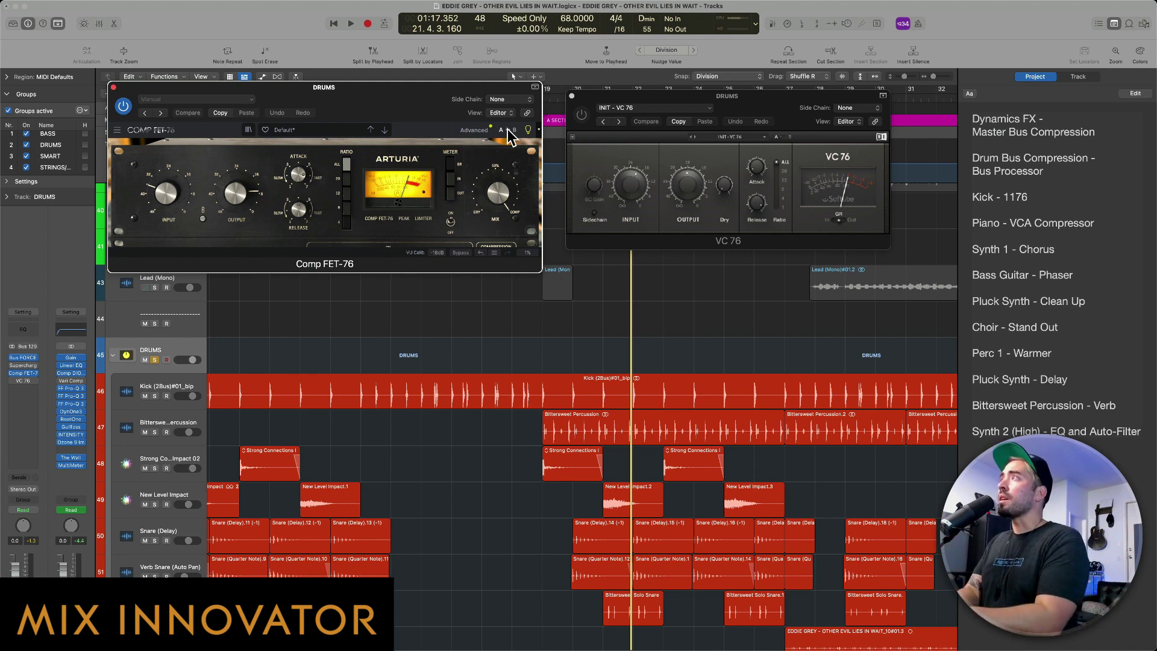
Show Comp FET-76's advanced sidechain controls and examine the equalizer and detection mode sections.
{"action": "left_click", "coordinate": [474, 130]}
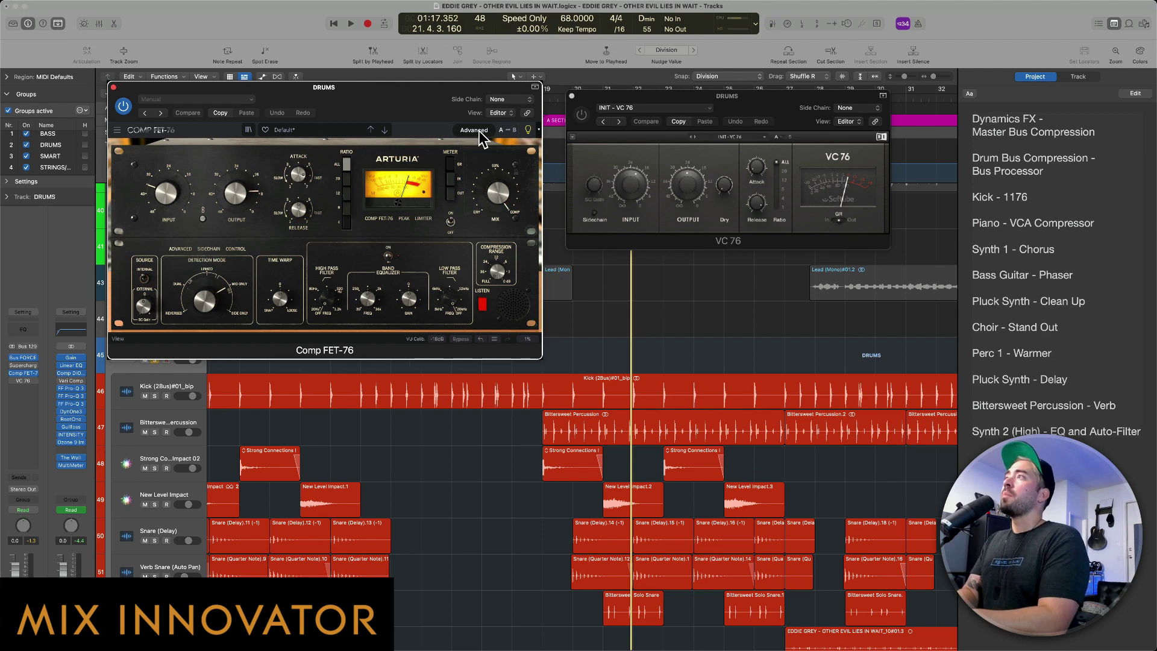
{"action": "mouse_move", "coordinate": [358, 304]}
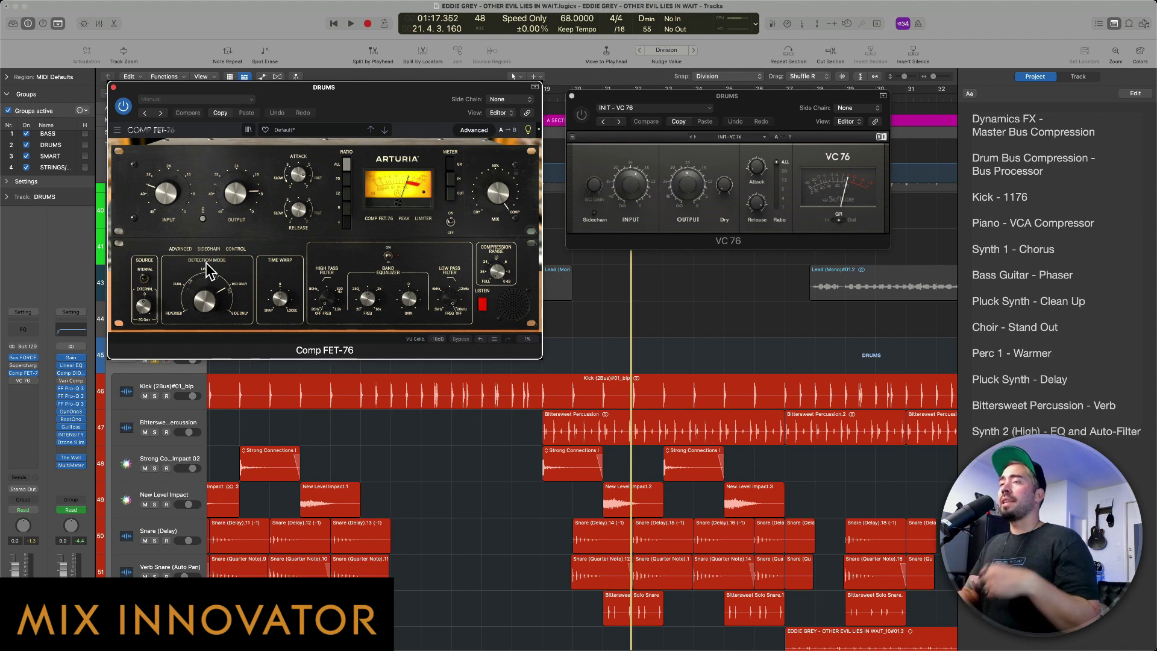
{"action": "mouse_move", "coordinate": [210, 295]}
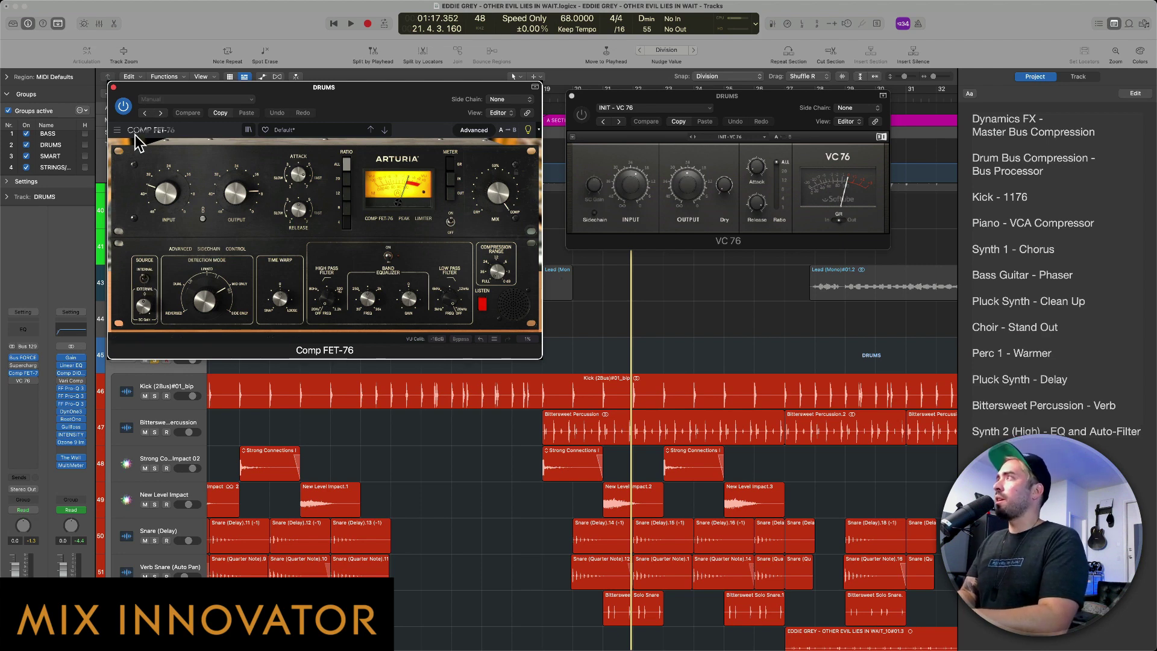
Play the drums while toggling Comp FET-76's bypass, leave it enabled, and hide its advanced controls.
{"action": "key", "text": "space"}
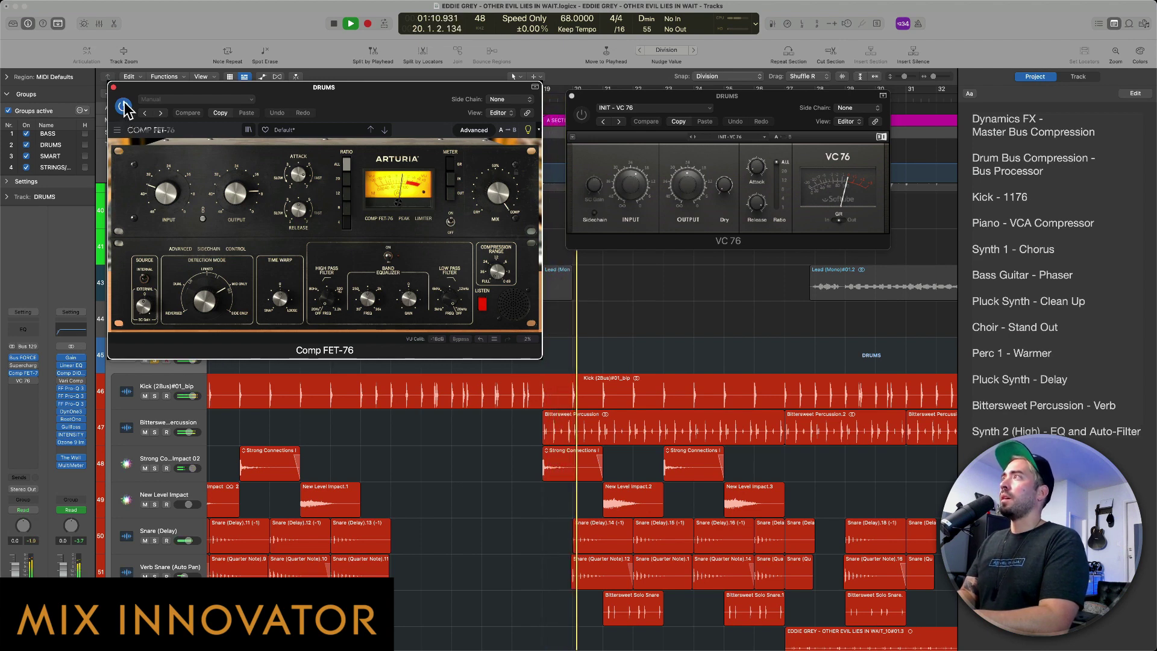
{"action": "left_click", "coordinate": [125, 108]}
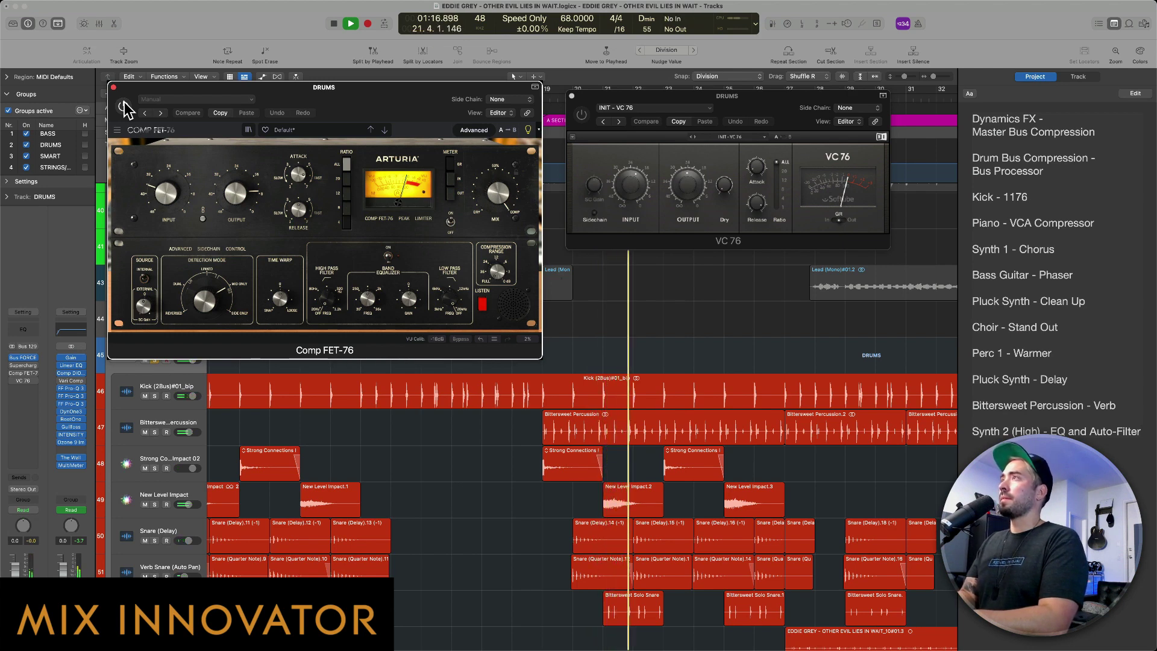
{"action": "left_click", "coordinate": [126, 108]}
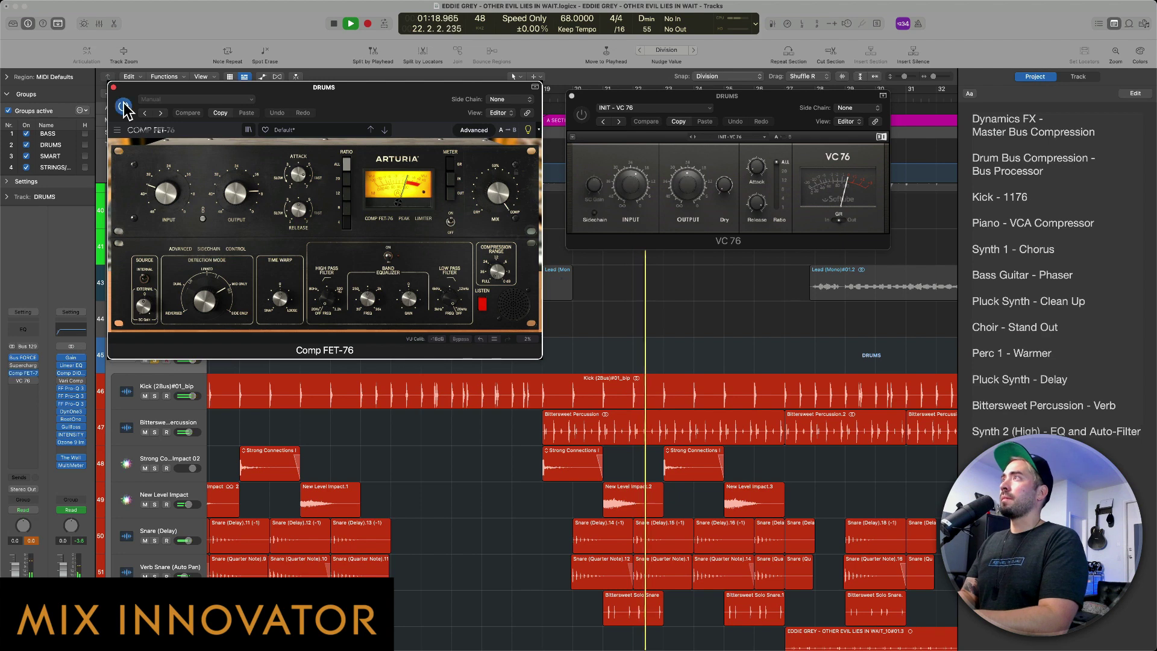
{"action": "left_click", "coordinate": [124, 108]}
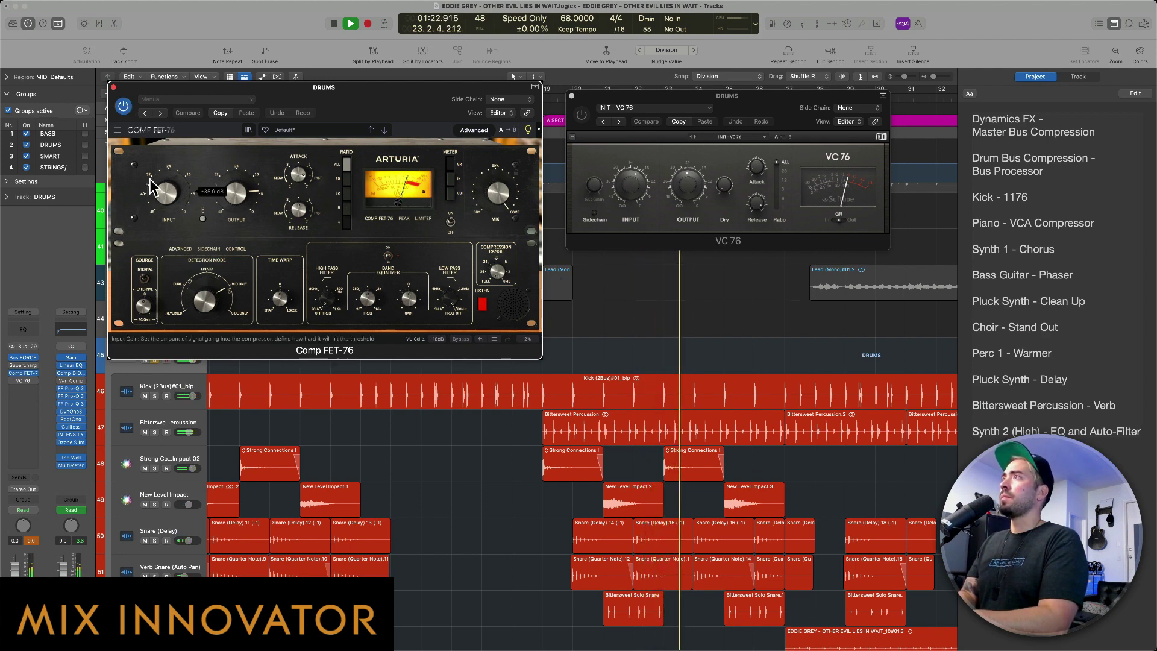
{"action": "left_click", "coordinate": [474, 130]}
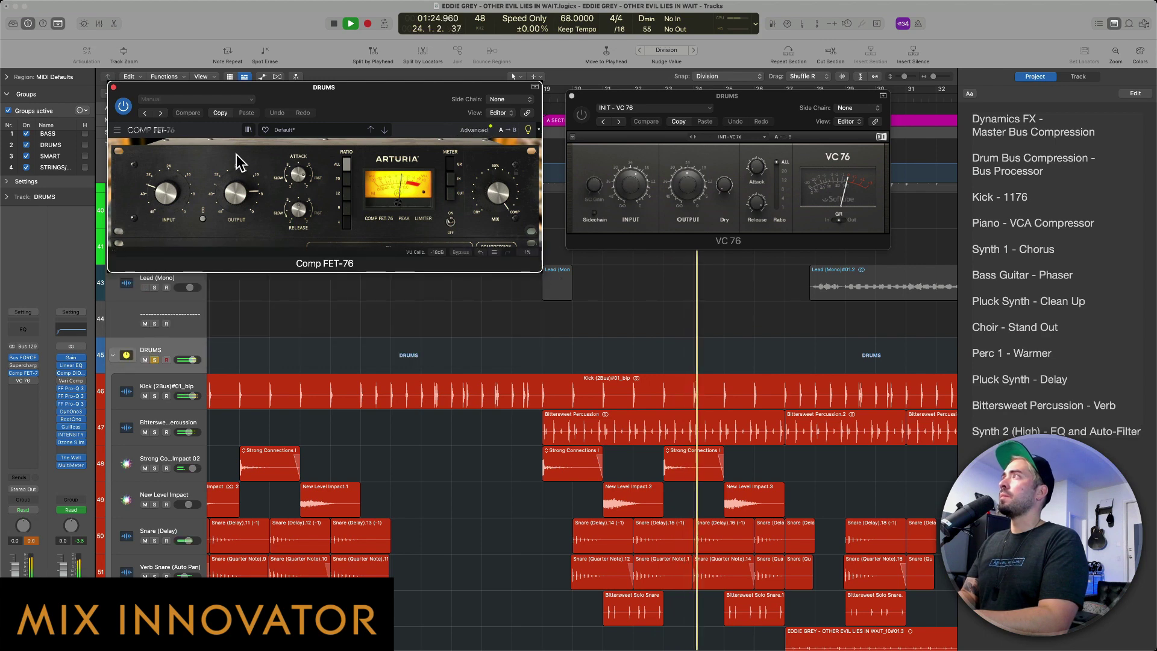
{"action": "key", "text": "space"}
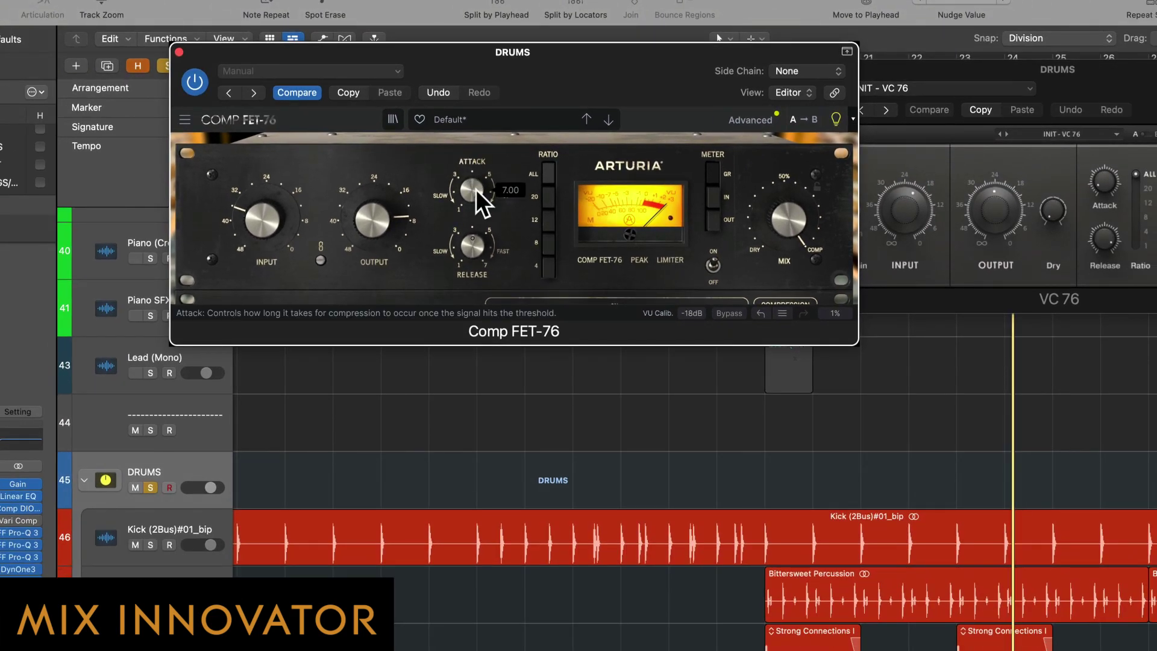
Nudge Comp FET-76's attack and set its input gain to about -34.4 dB, toggling the link between input and output.
{"action": "left_click_drag", "start_coordinate": [472, 191], "coordinate": [472, 196]}
{"action": "mouse_move", "coordinate": [251, 217]}
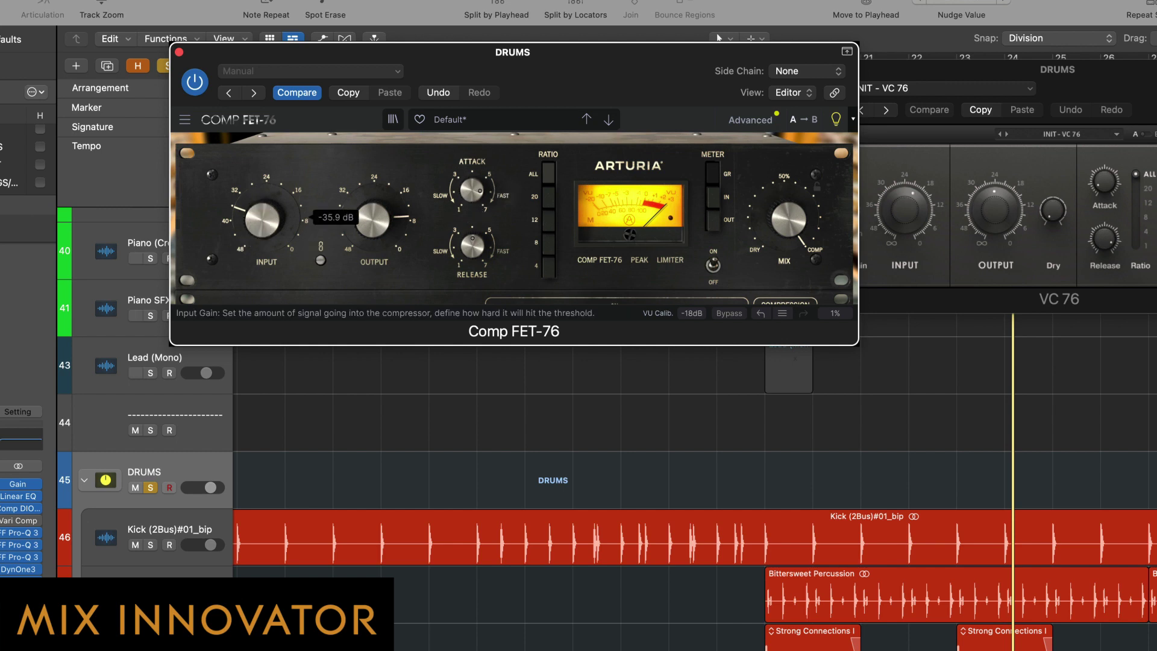
{"action": "left_click_drag", "start_coordinate": [251, 217], "coordinate": [251, 212]}
{"action": "left_click", "coordinate": [319, 260]}
{"action": "left_click_drag", "start_coordinate": [263, 218], "coordinate": [268, 216]}
{"action": "left_click", "coordinate": [319, 259]}
{"action": "mouse_move", "coordinate": [279, 235]}
Play the drums while fine-tuning Comp FET-76's linked input gain to drive the compressor harder.
{"action": "key", "text": "space"}
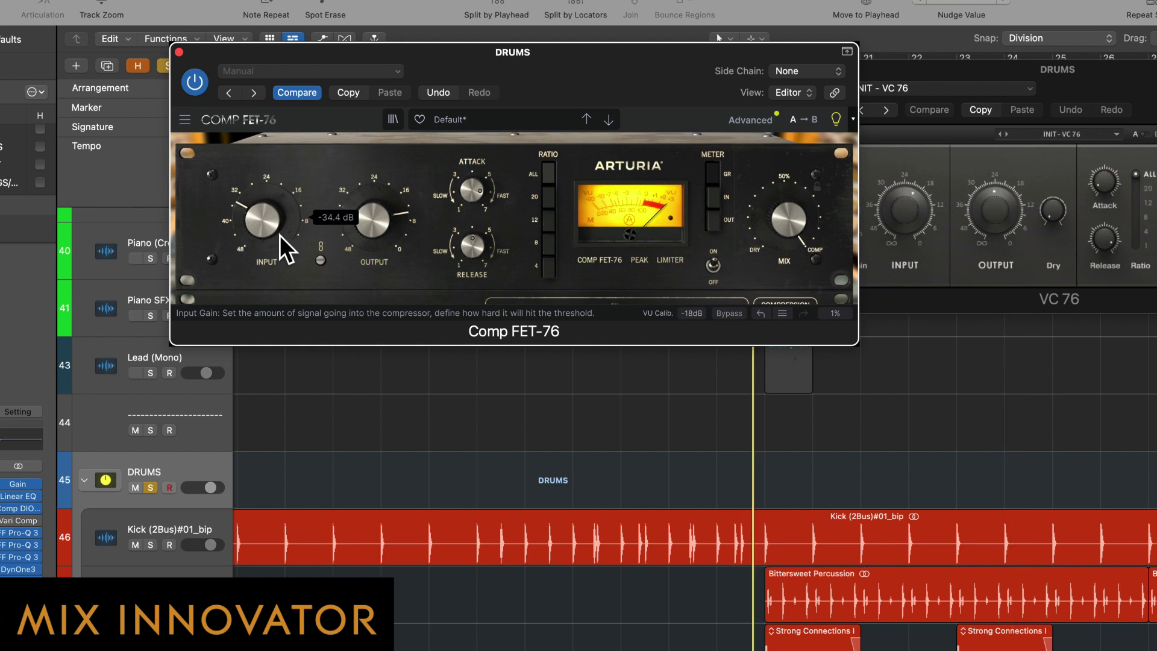
{"action": "left_click_drag", "start_coordinate": [263, 220], "coordinate": [262, 207]}
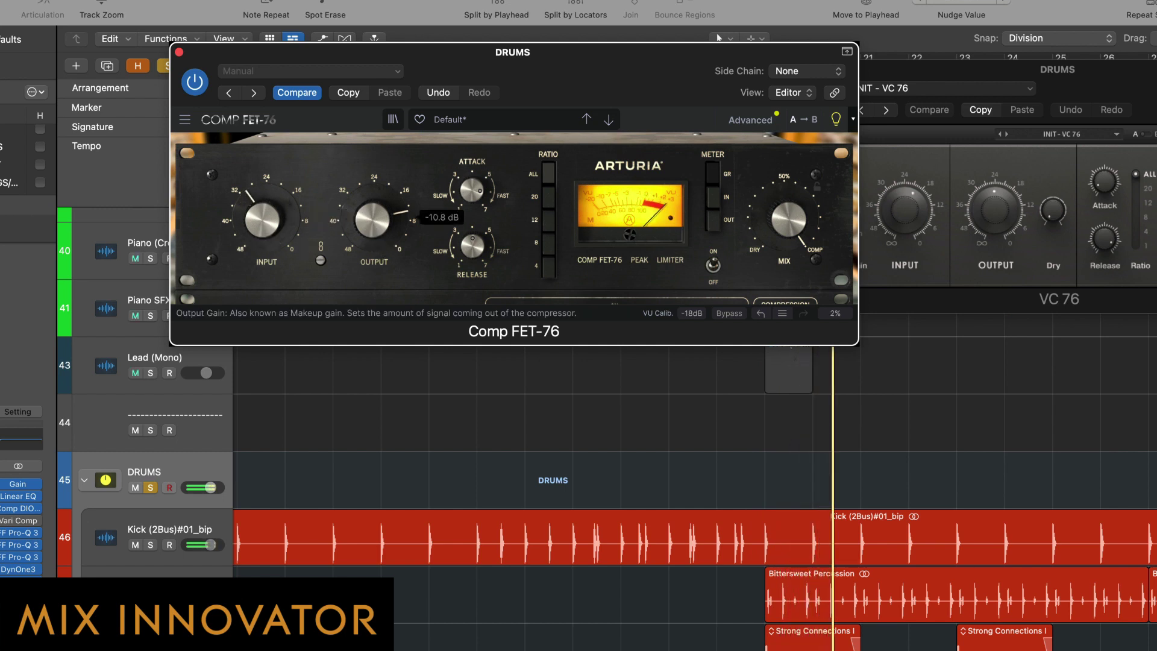
{"action": "left_click_drag", "start_coordinate": [266, 218], "coordinate": [266, 218]}
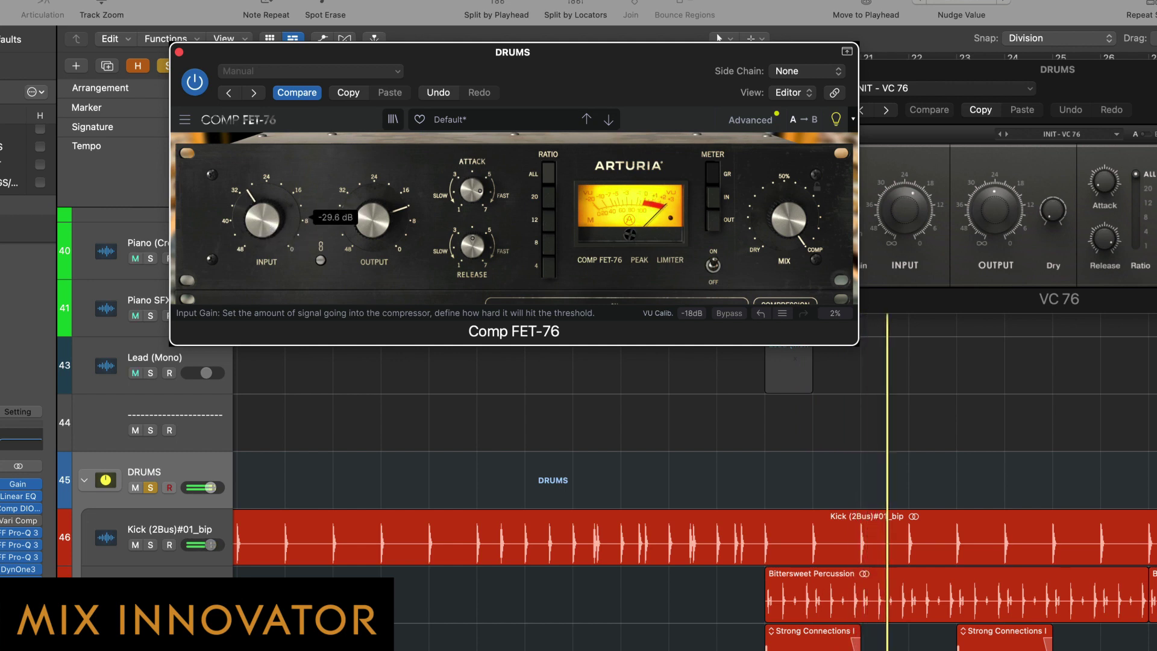
{"action": "left_click_drag", "start_coordinate": [261, 215], "coordinate": [260, 218]}
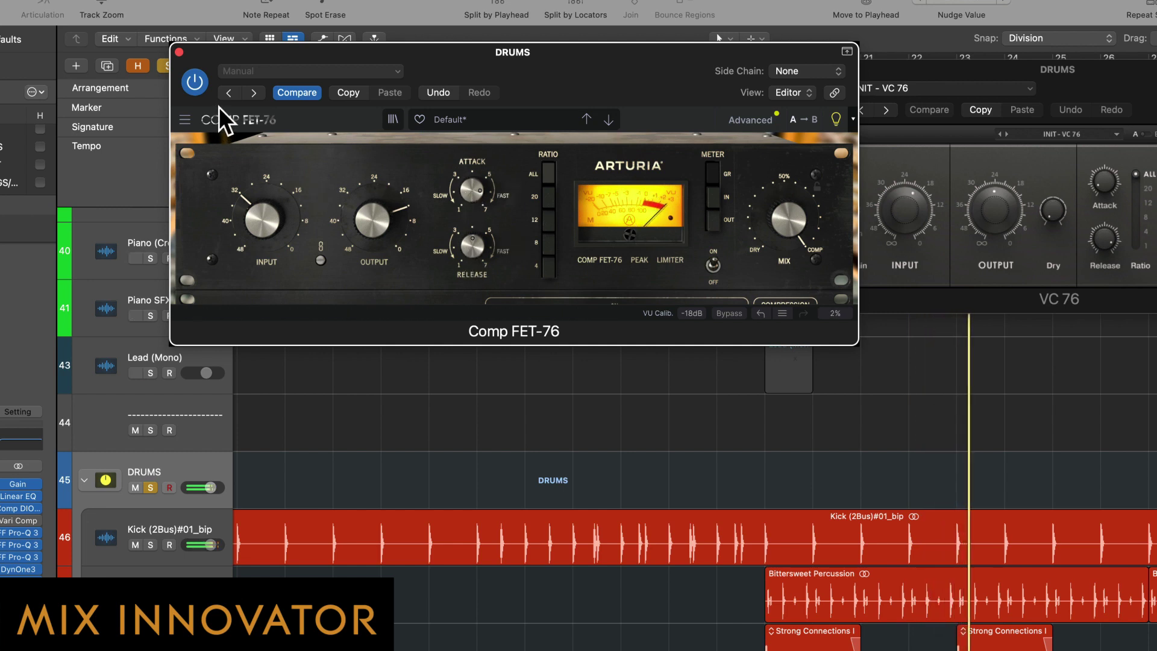
Compare the drums with Comp FET-76 bypassed, and slow its release to about 2.85.
{"action": "left_click", "coordinate": [195, 81]}
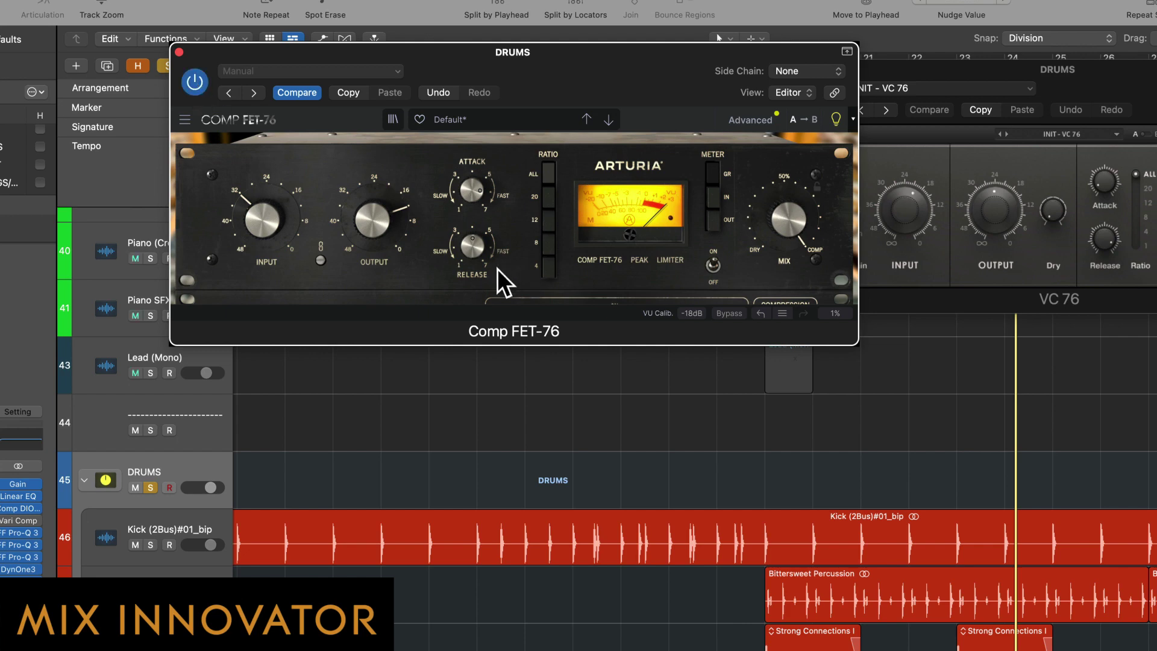
{"action": "left_click_drag", "start_coordinate": [479, 248], "coordinate": [479, 279]}
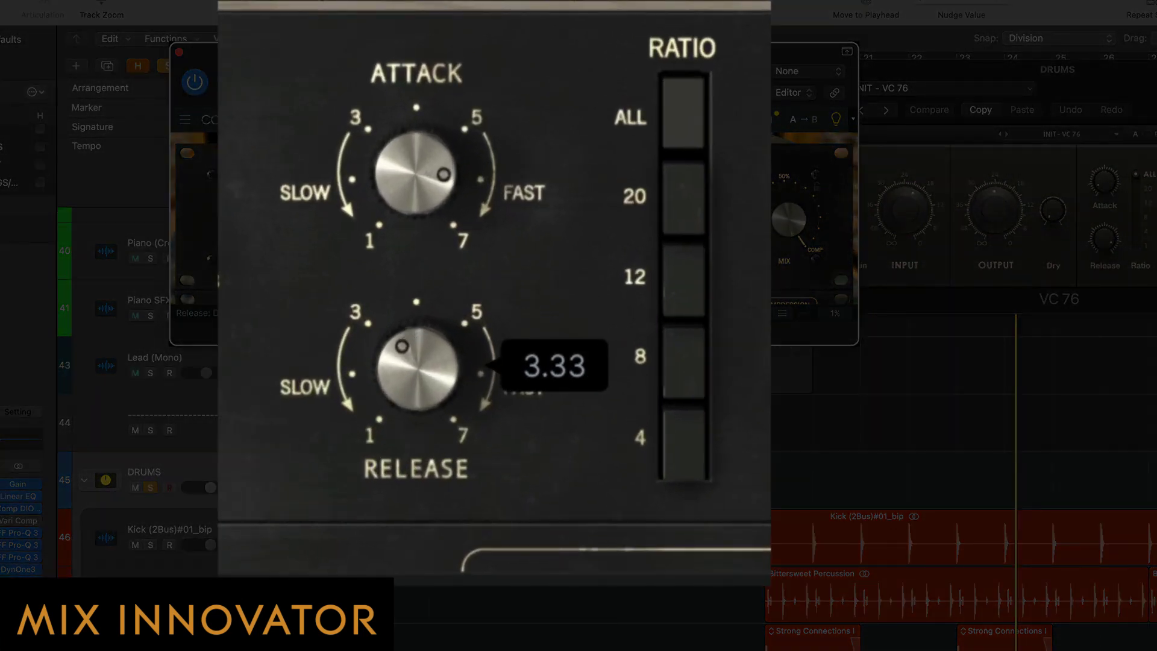
{"action": "left_click_drag", "start_coordinate": [424, 367], "coordinate": [425, 368]}
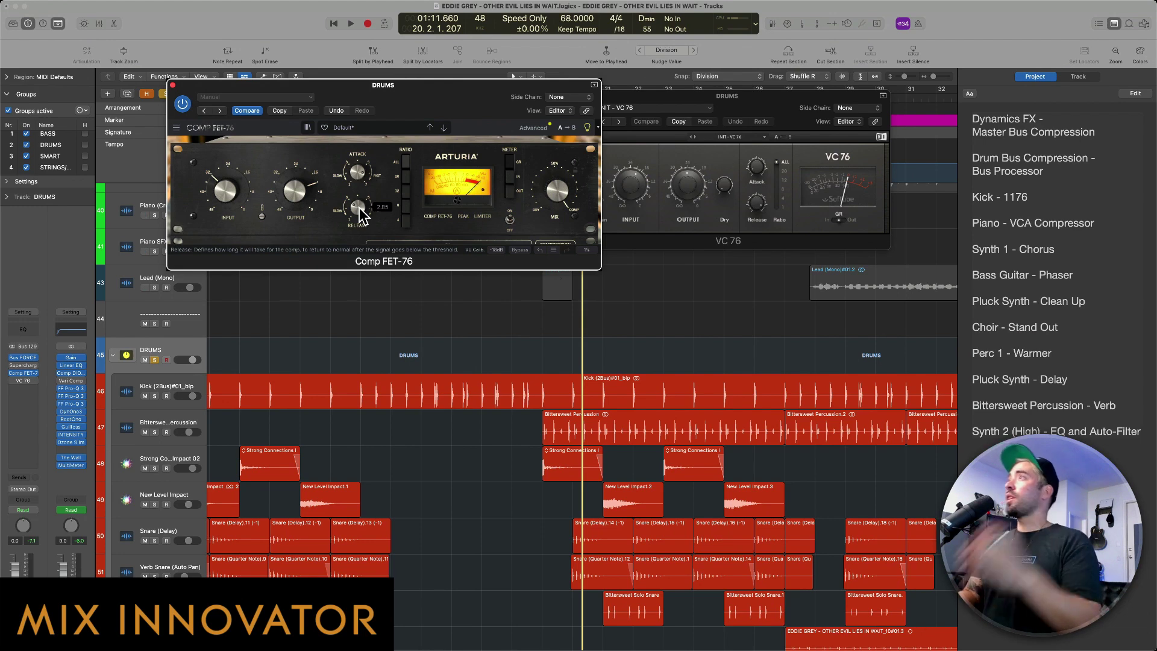
Reposition the VC 76 window beside Comp FET-76, enable VC 76 and bypass Comp FET-76.
{"action": "left_click_drag", "start_coordinate": [749, 111], "coordinate": [773, 116]}
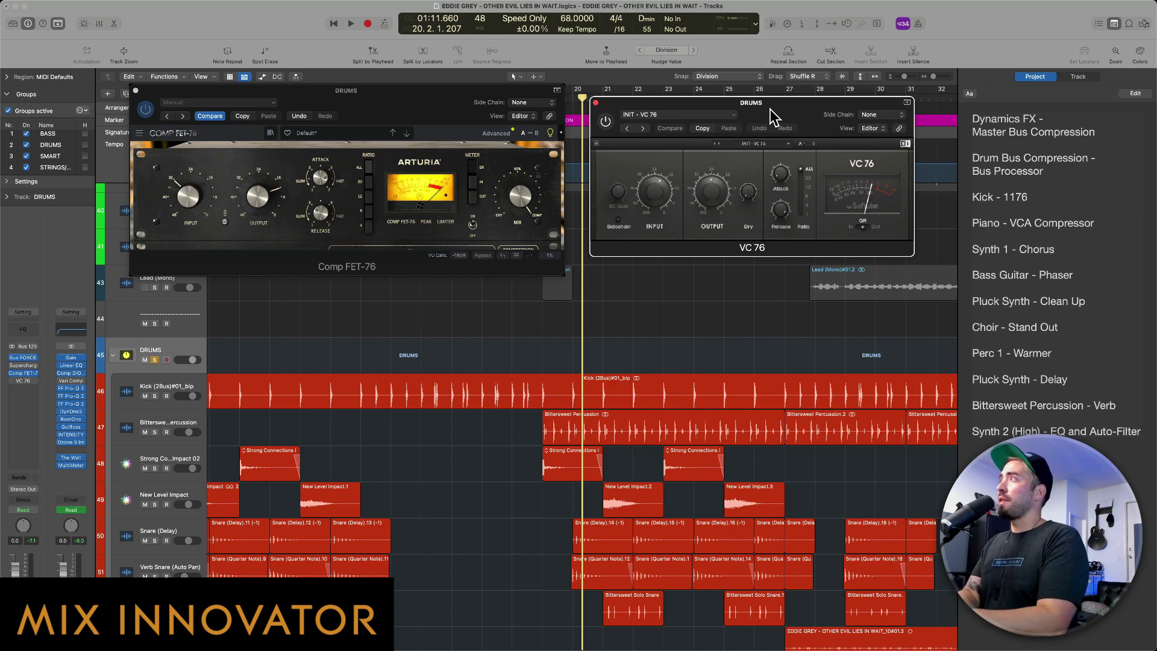
{"action": "left_click_drag", "start_coordinate": [769, 107], "coordinate": [769, 113]}
{"action": "left_click", "coordinate": [595, 125]}
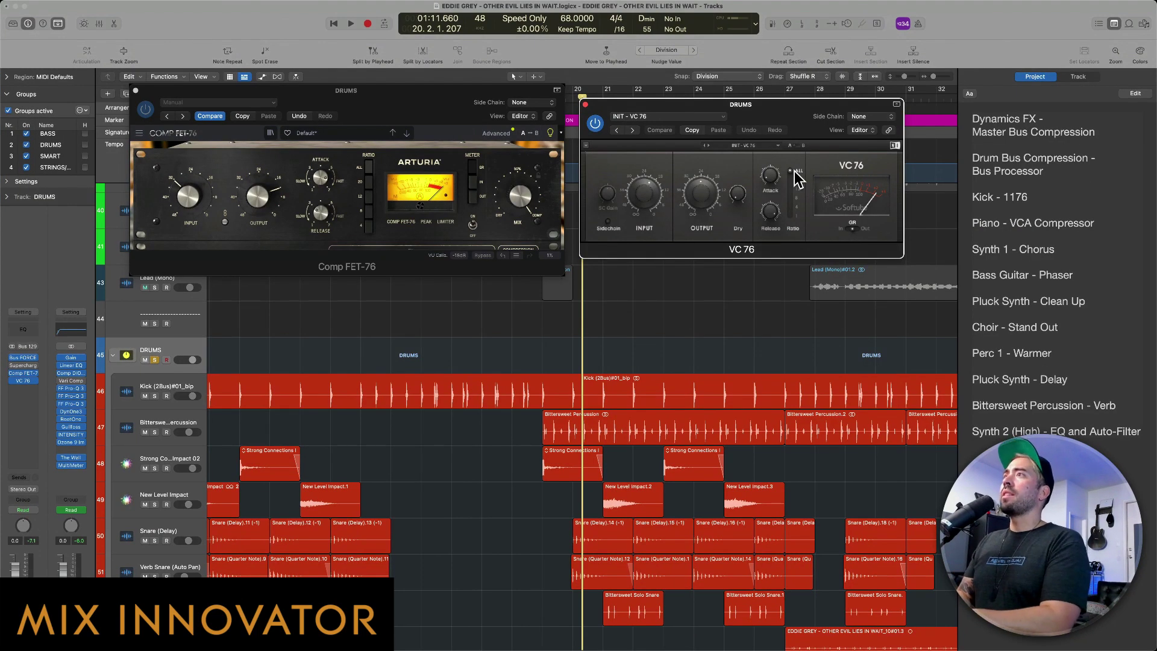
{"action": "left_click", "coordinate": [10, 373]}
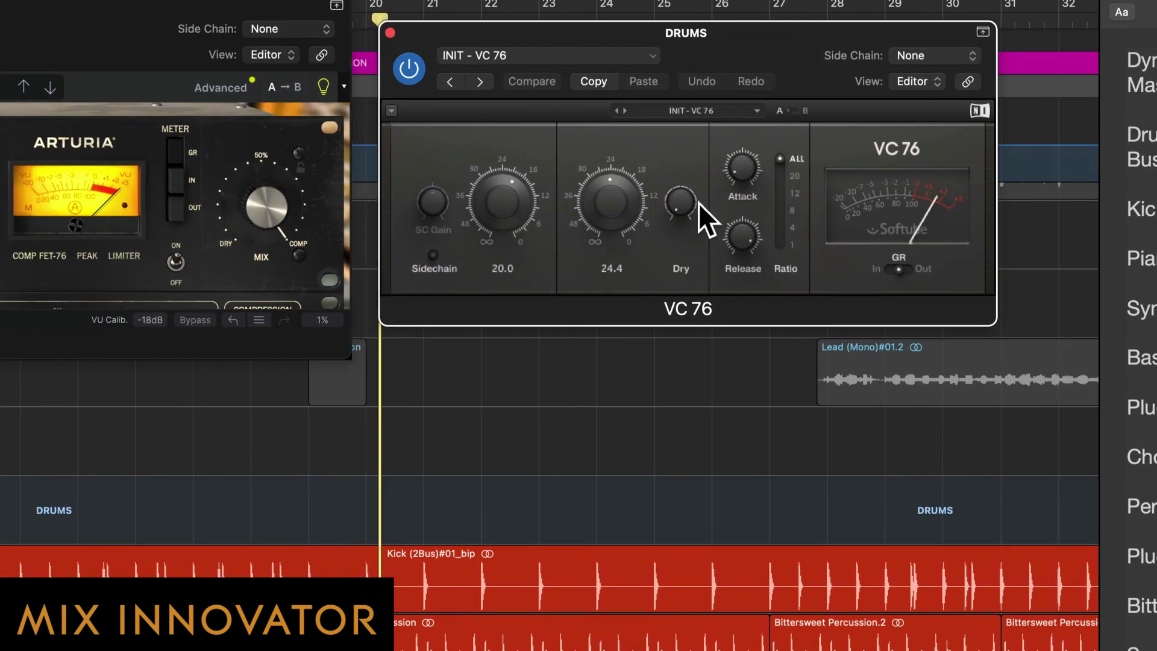
Set VC 76's ratio to 12 and adjust its output level while auditioning the drums.
{"action": "mouse_move", "coordinate": [683, 202]}
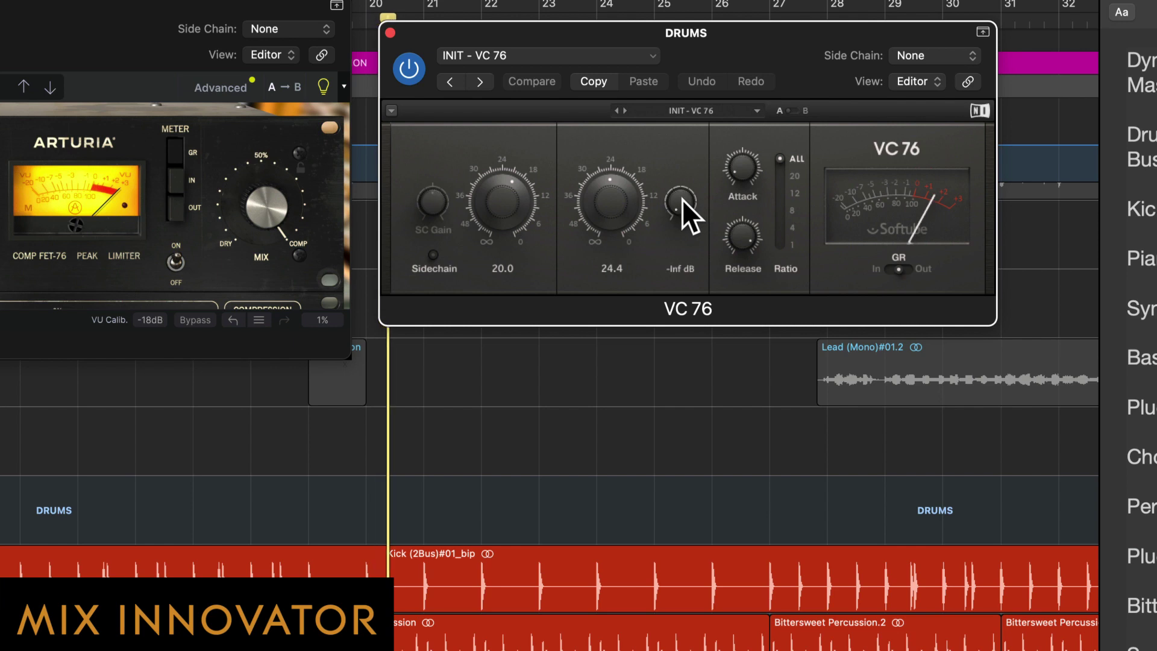
{"action": "left_click", "coordinate": [432, 256]}
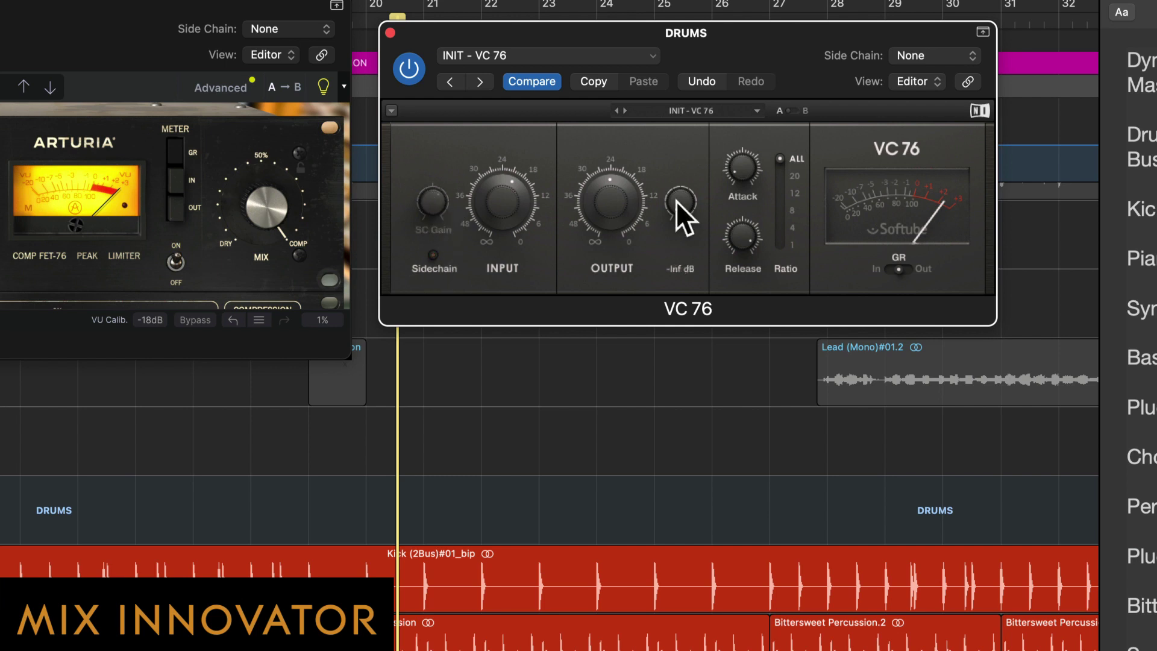
{"action": "mouse_move", "coordinate": [743, 170]}
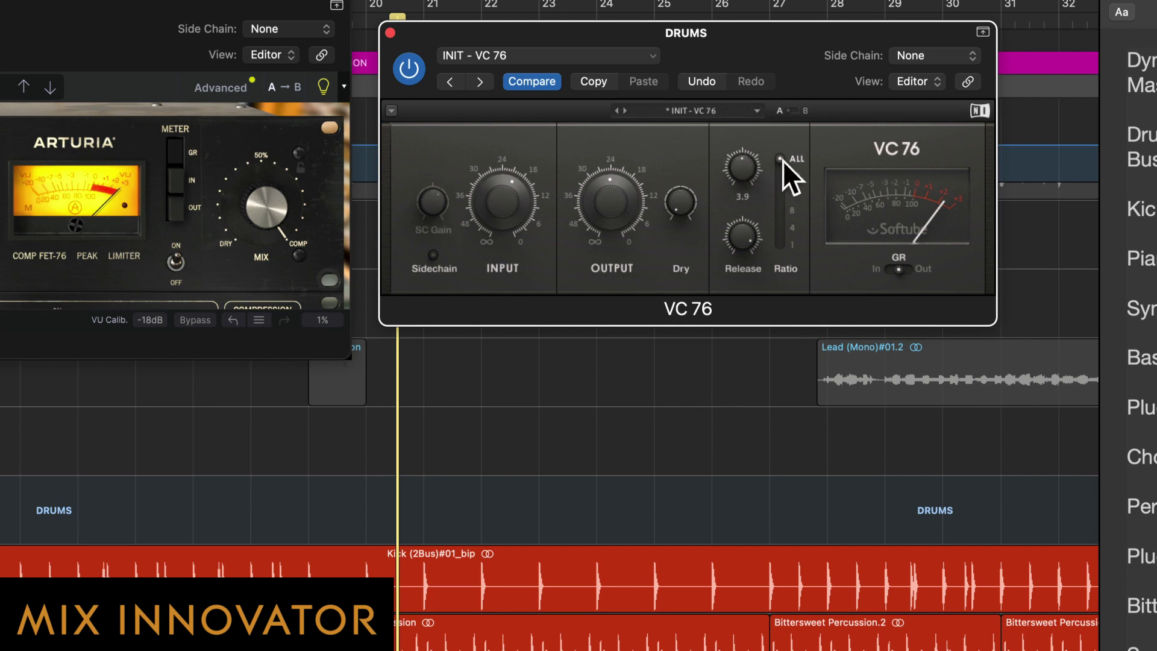
{"action": "left_click_drag", "start_coordinate": [780, 176], "coordinate": [782, 227]}
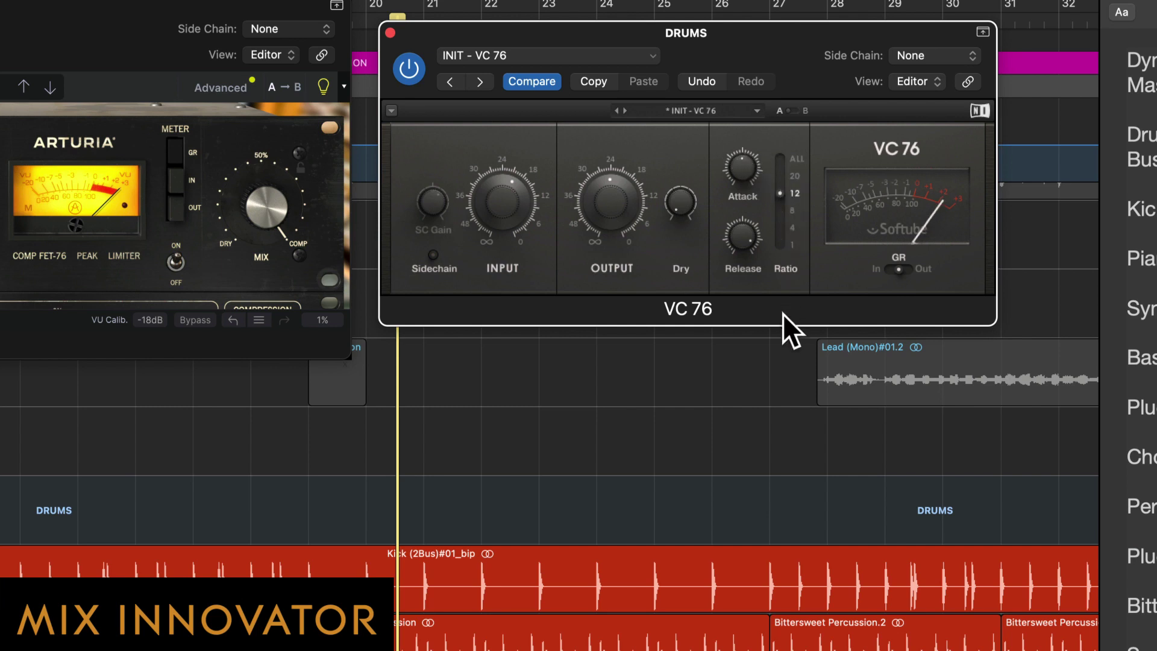
{"action": "mouse_move", "coordinate": [746, 231]}
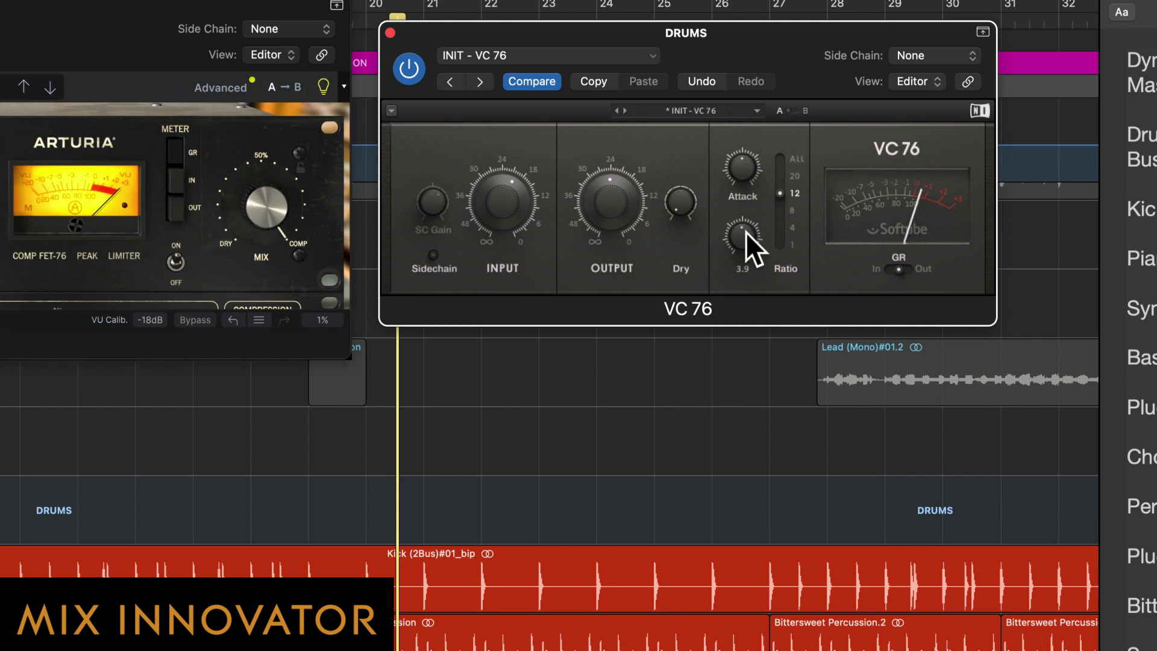
{"action": "mouse_move", "coordinate": [690, 209]}
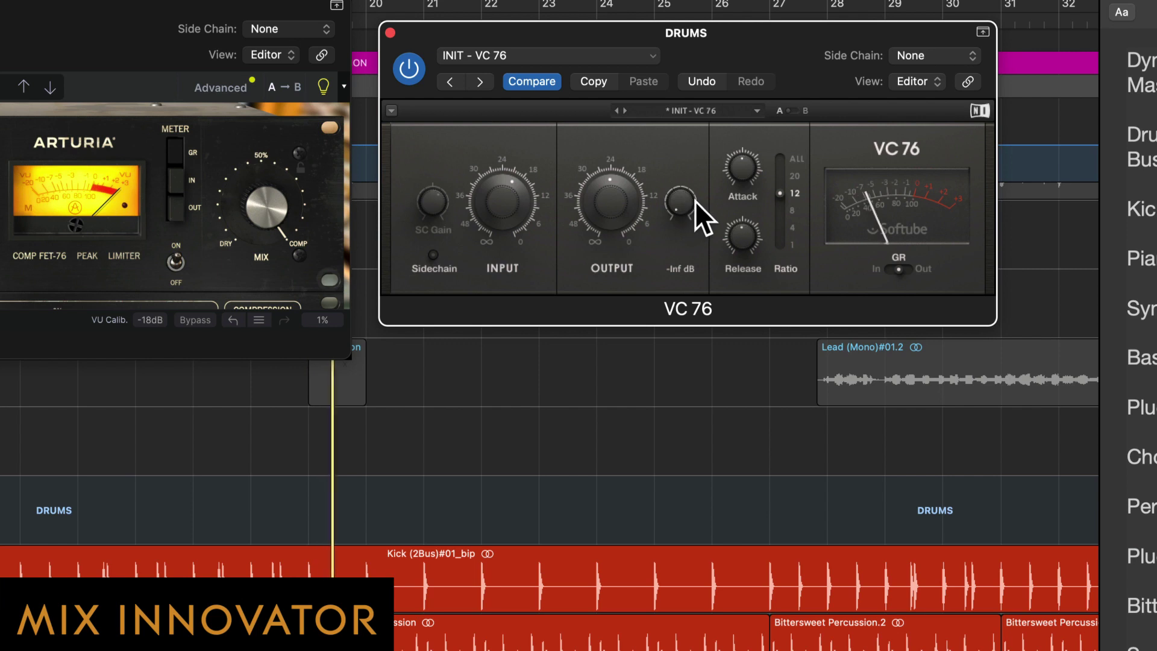
{"action": "left_click_drag", "start_coordinate": [617, 209], "coordinate": [613, 204]}
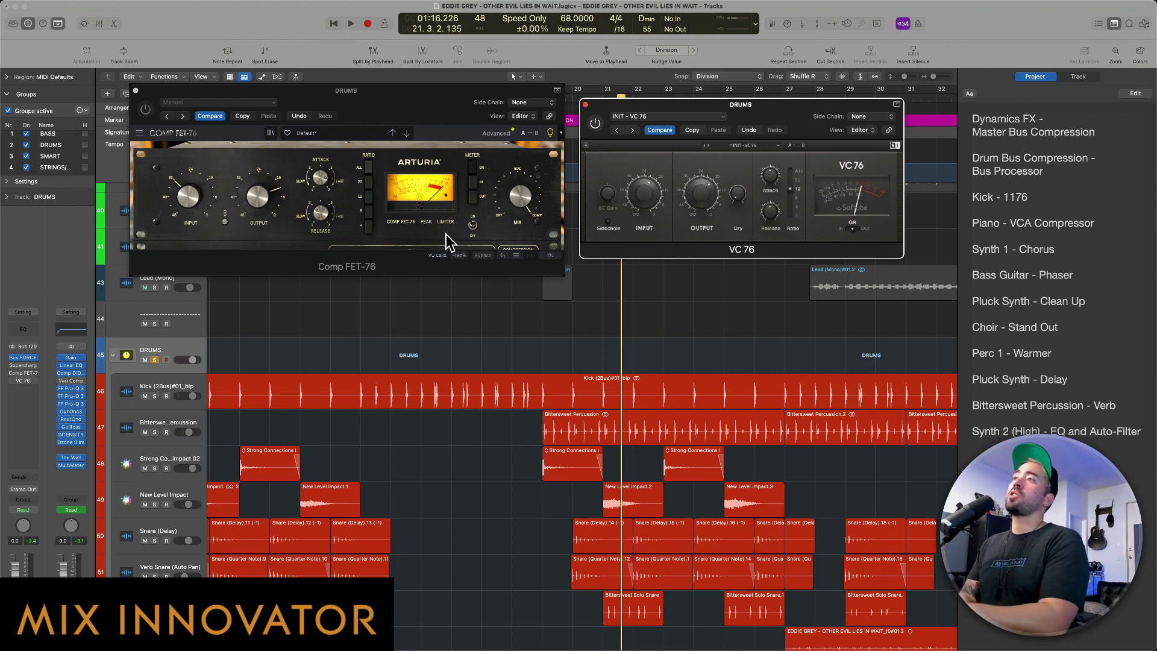
Add a send to Bus 22 on the DRUMS channel and move VC 76 onto its aux channel.
{"action": "left_click", "coordinate": [22, 482]}
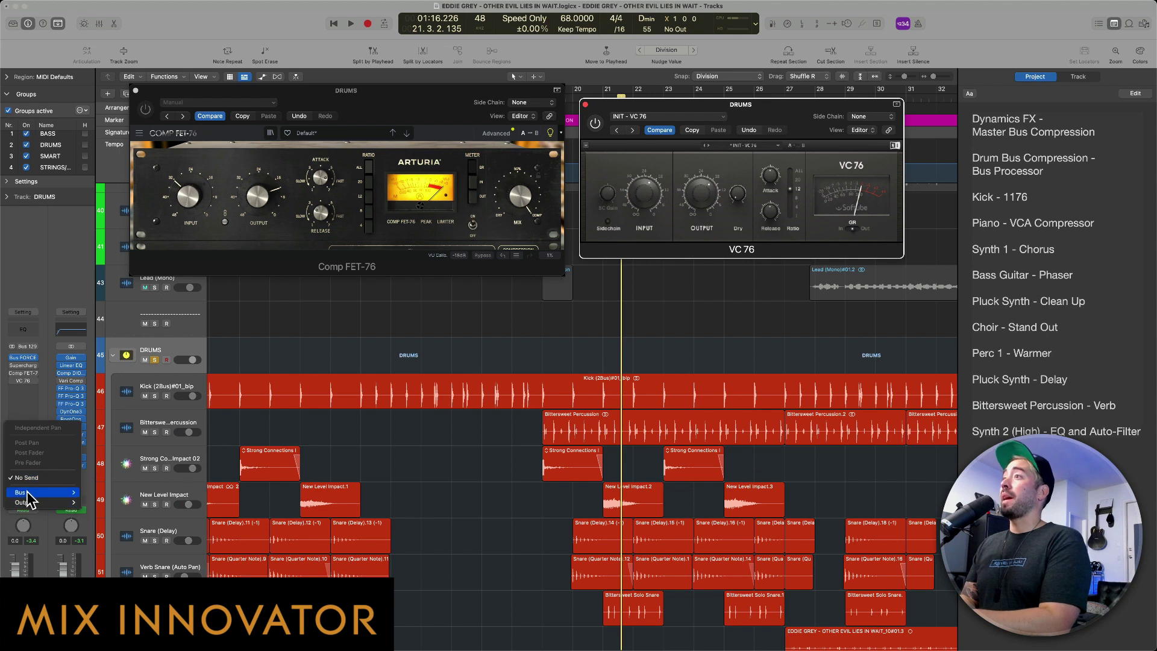
{"action": "mouse_move", "coordinate": [26, 493]}
{"action": "left_click", "coordinate": [99, 473]}
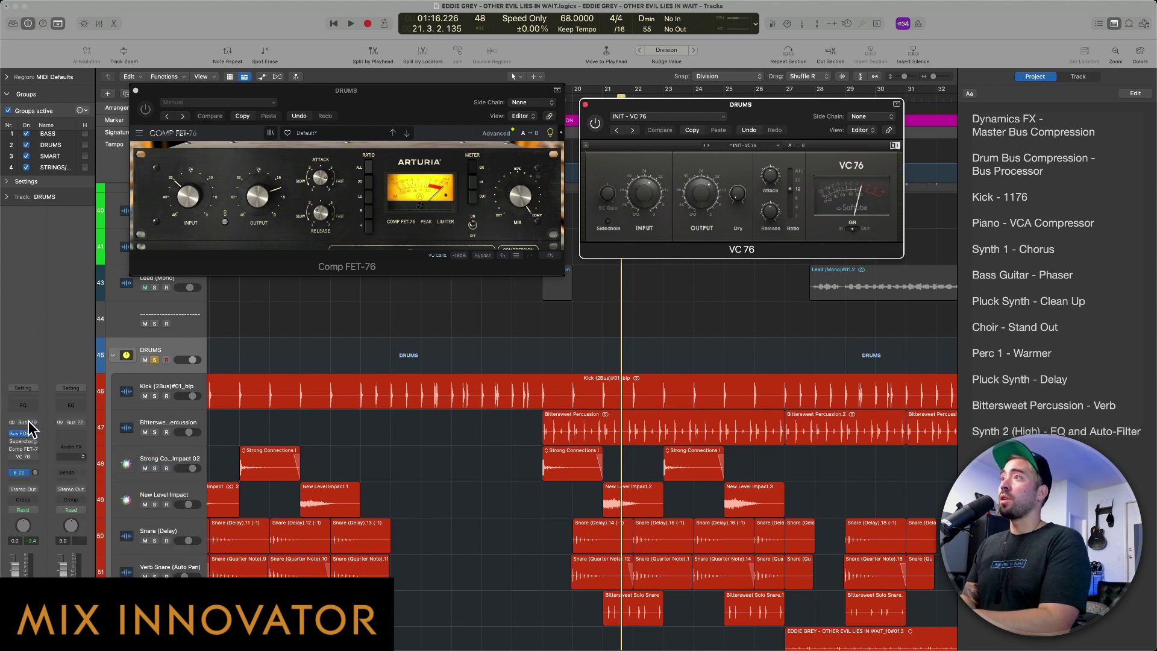
{"action": "mouse_move", "coordinate": [28, 455]}
{"action": "left_click_drag", "start_coordinate": [24, 456], "coordinate": [72, 444]}
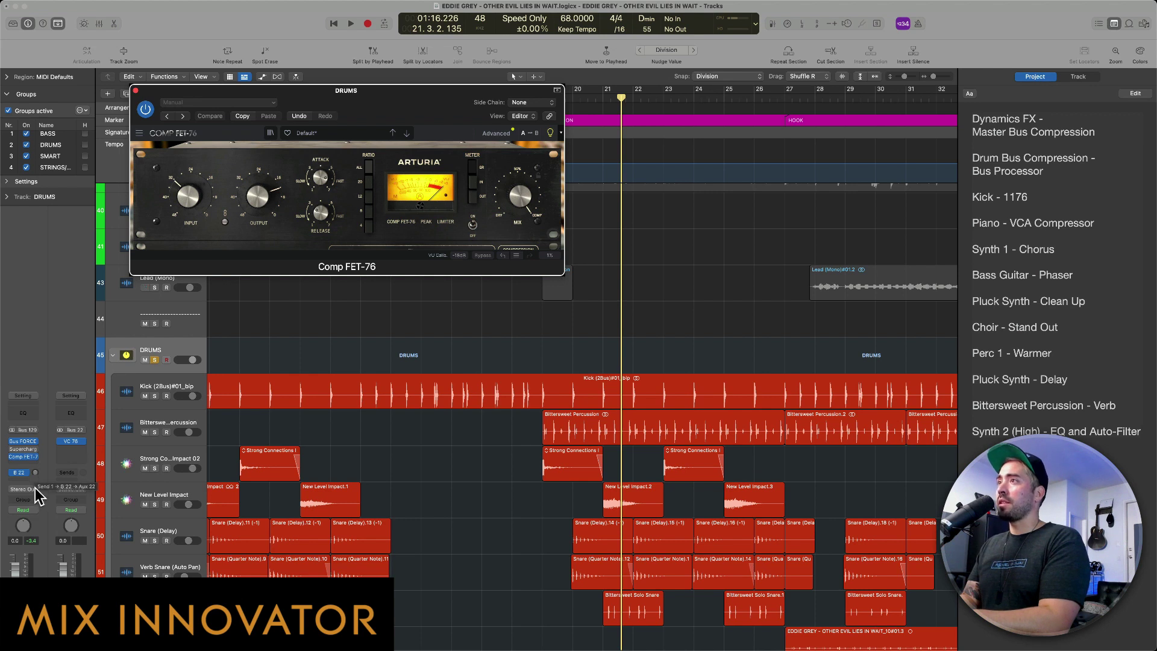
Raise the DRUMS channel's Bus 22 send level while auditioning the parallel VC 76 compression.
{"action": "key", "text": "space"}
{"action": "mouse_move", "coordinate": [35, 478]}
{"action": "left_mouse_down"}
{"action": "mouse_move", "coordinate": [35, 452]}
{"action": "mouse_move", "coordinate": [34, 462]}
{"action": "left_mouse_up"}
{"action": "key", "text": "space"}
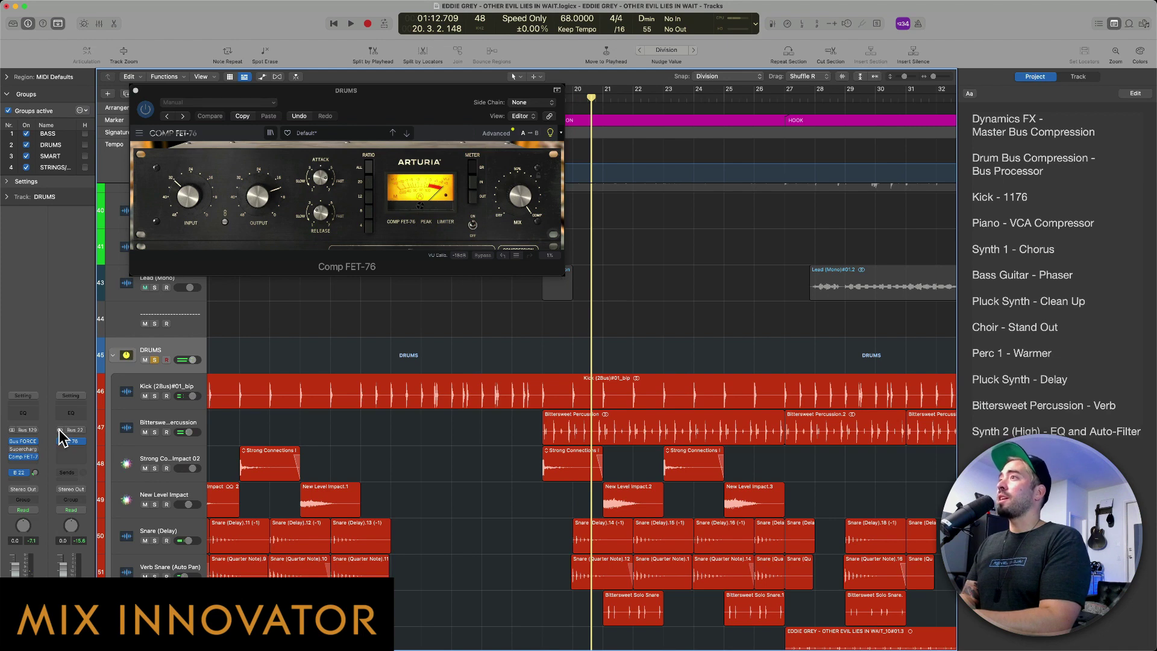
Reload VC 76 as a mono plug-in on the Bus 22 aux channel.
{"action": "left_click", "coordinate": [84, 441]}
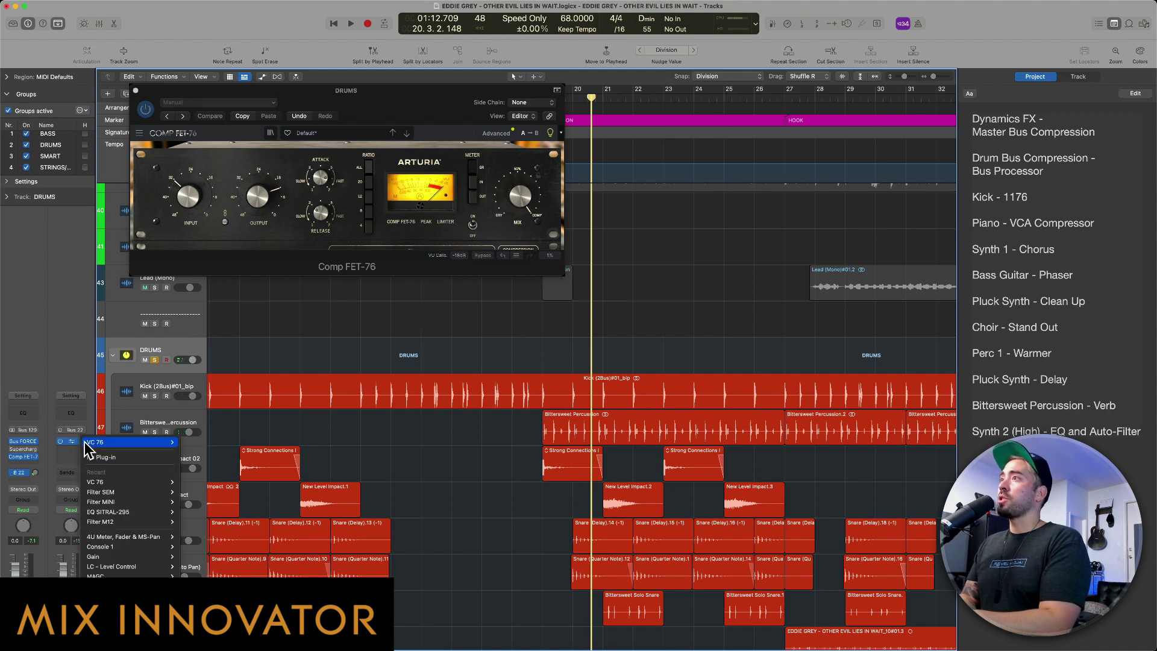
{"action": "mouse_move", "coordinate": [99, 445]}
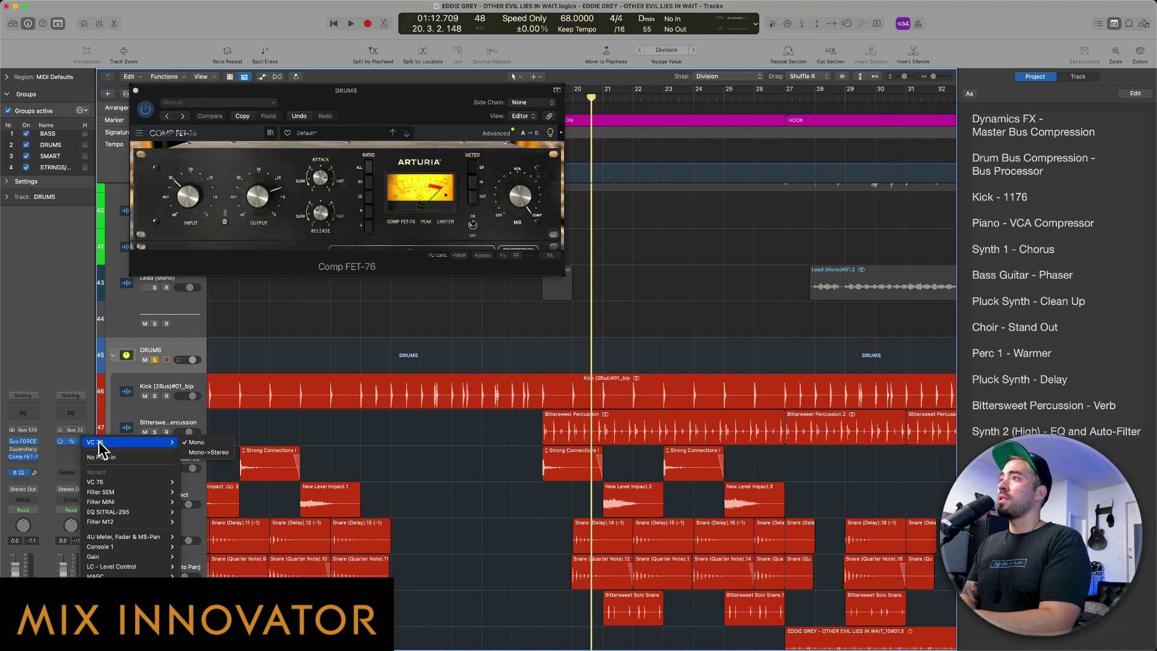
{"action": "left_click", "coordinate": [202, 443]}
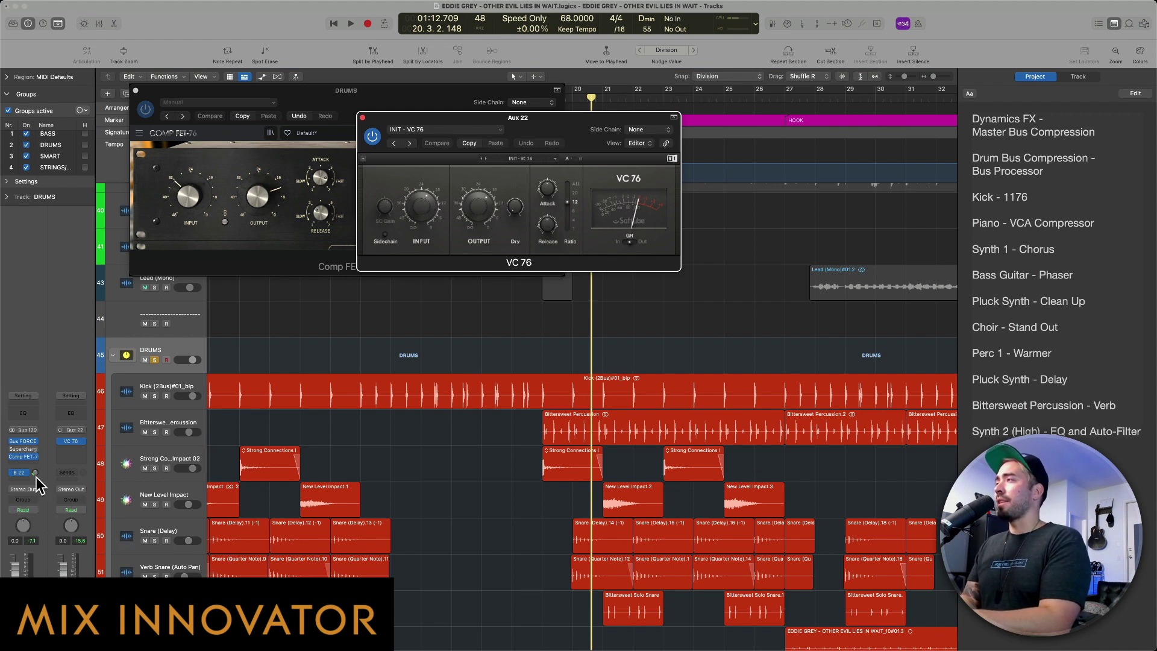
Audition the soloed drums while switching the DRUMS channel's Bus 22 send off and on.
{"action": "key", "text": "space"}
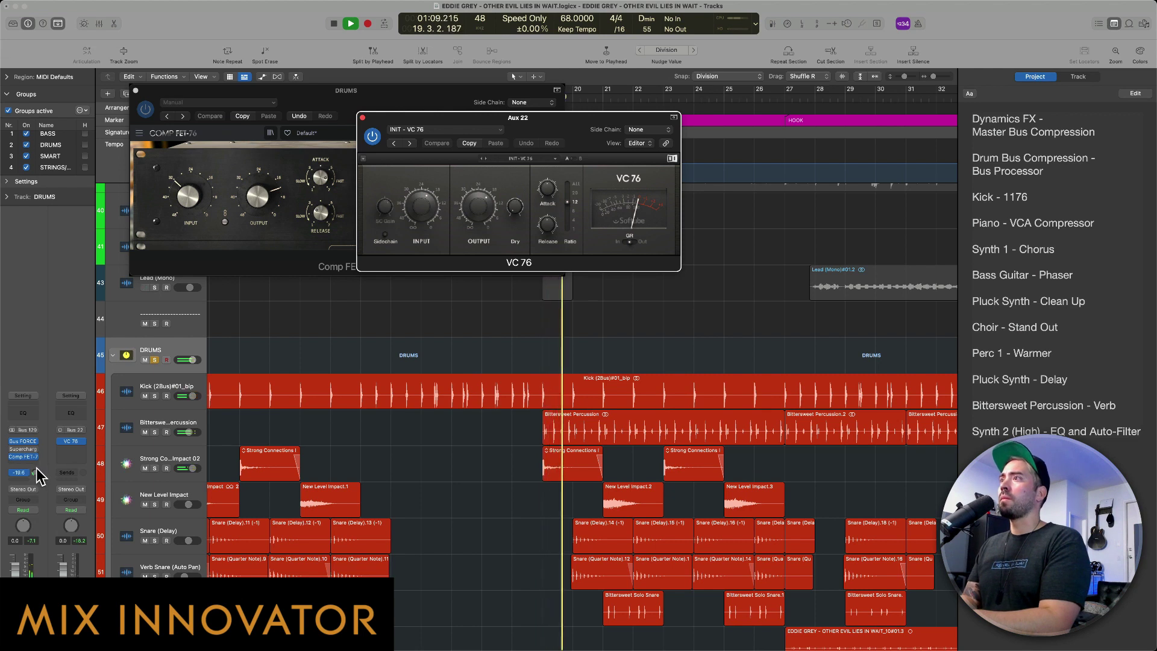
{"action": "left_click", "coordinate": [35, 479]}
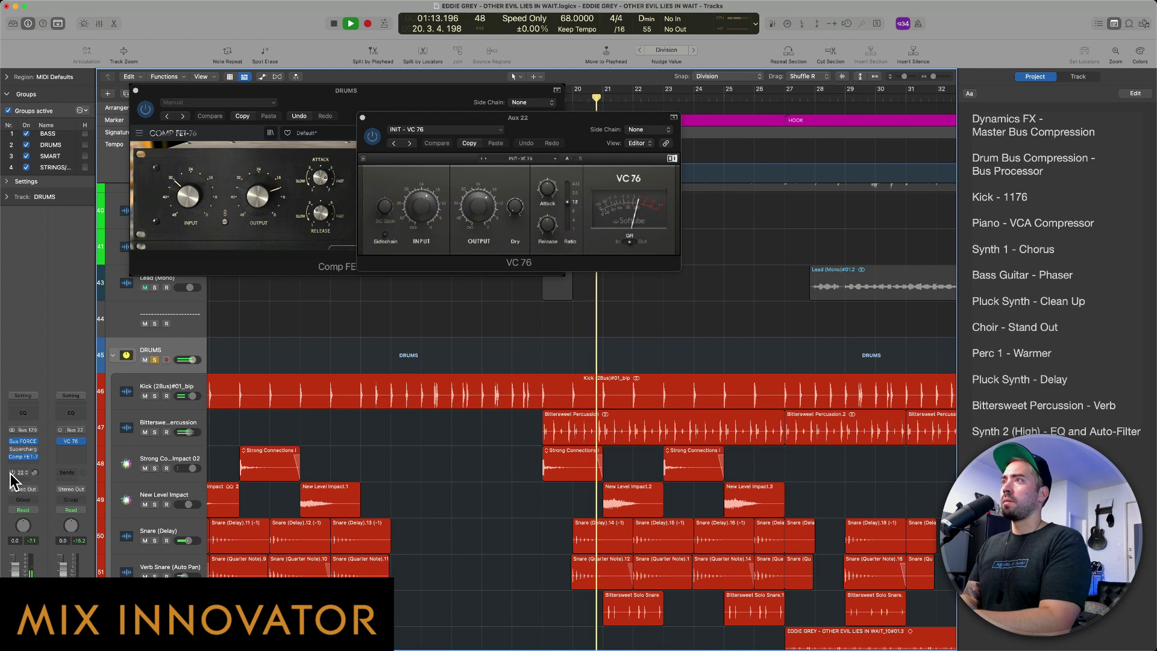
{"action": "key", "text": "space"}
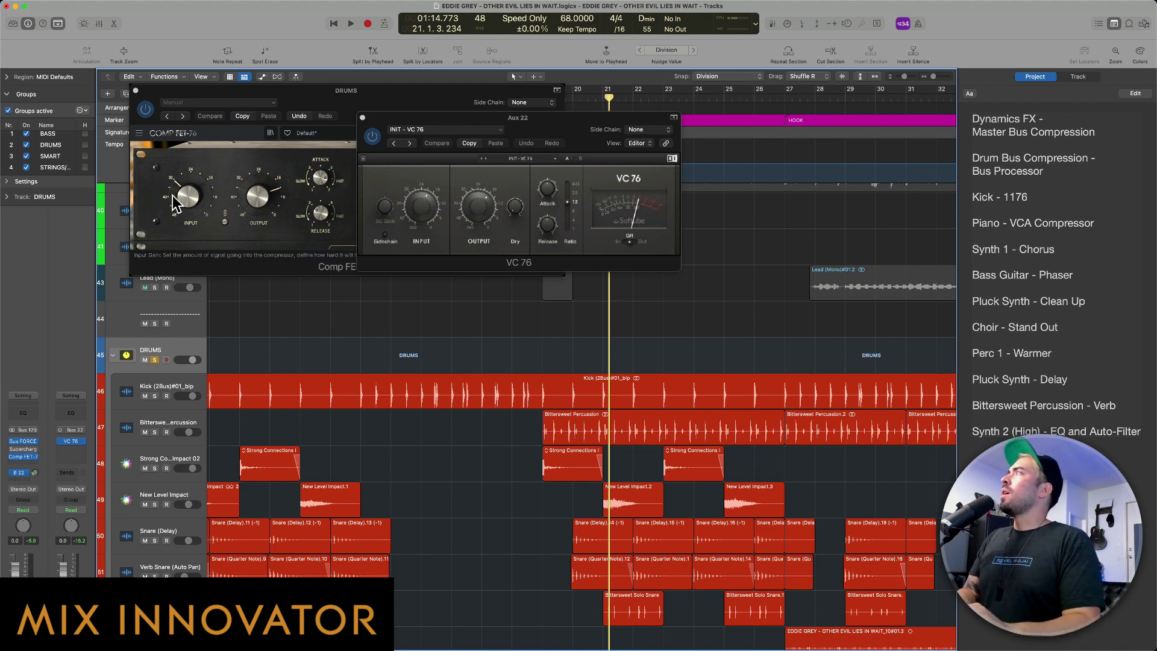
Hide the plug-in windows, clear the drums solo and play the full mix from bar 9.
{"action": "mouse_move", "coordinate": [175, 202]}
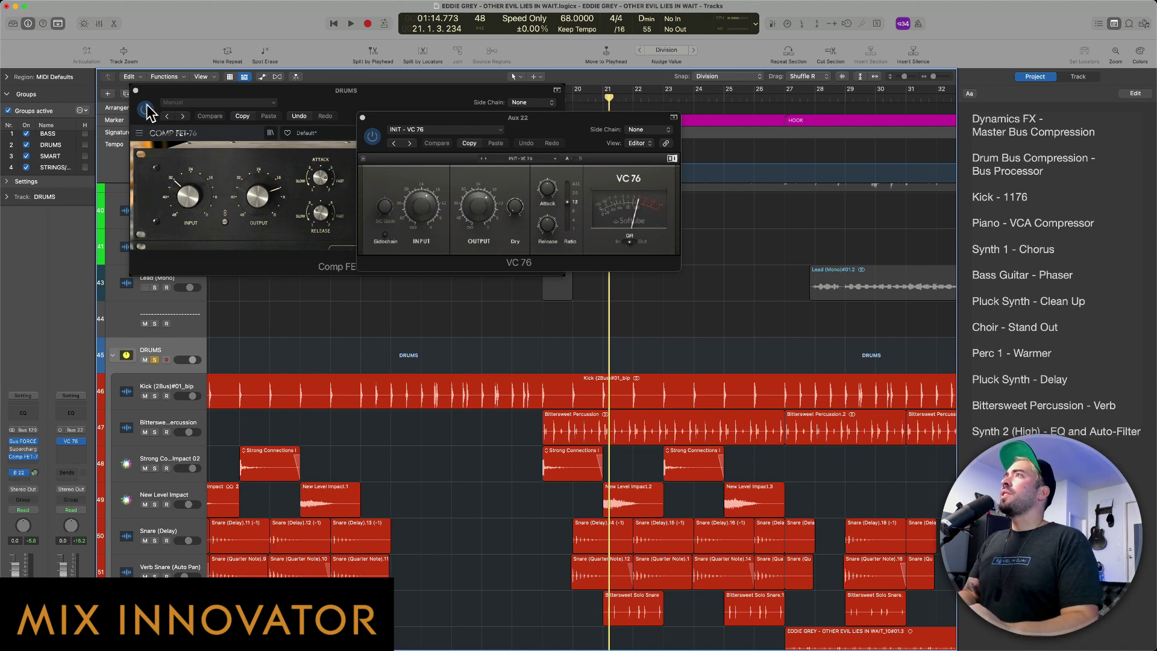
{"action": "key", "text": "v"}
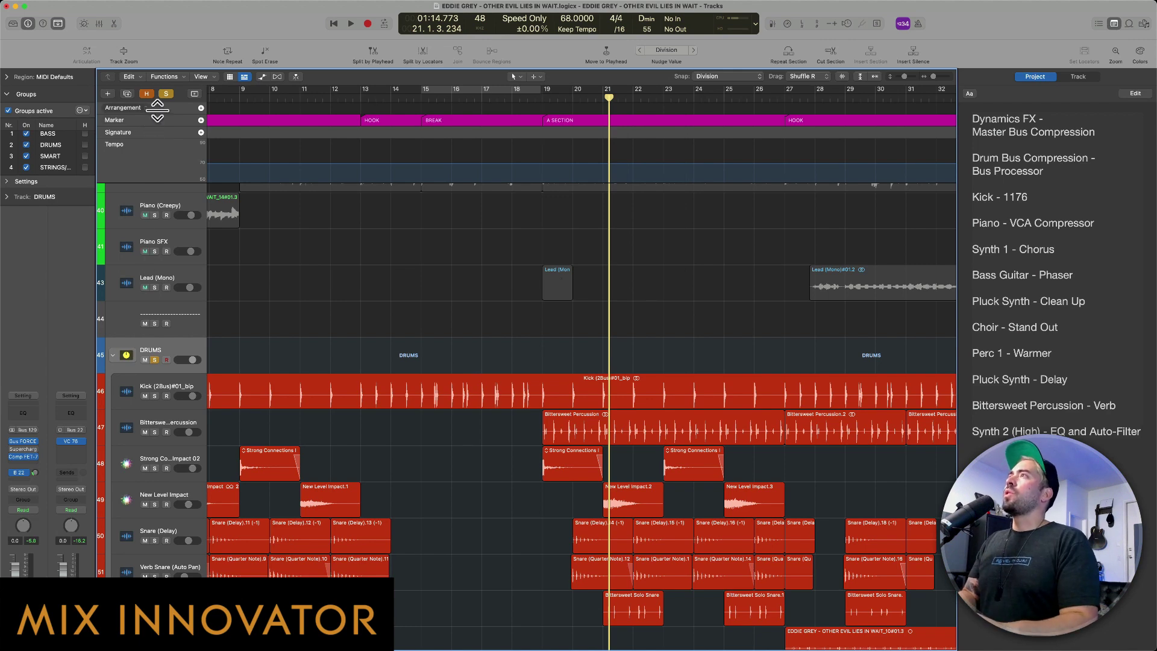
{"action": "left_click", "coordinate": [165, 94]}
{"action": "scroll", "coordinate": [512, 227], "scroll_direction": "up", "scroll_amount": 2}
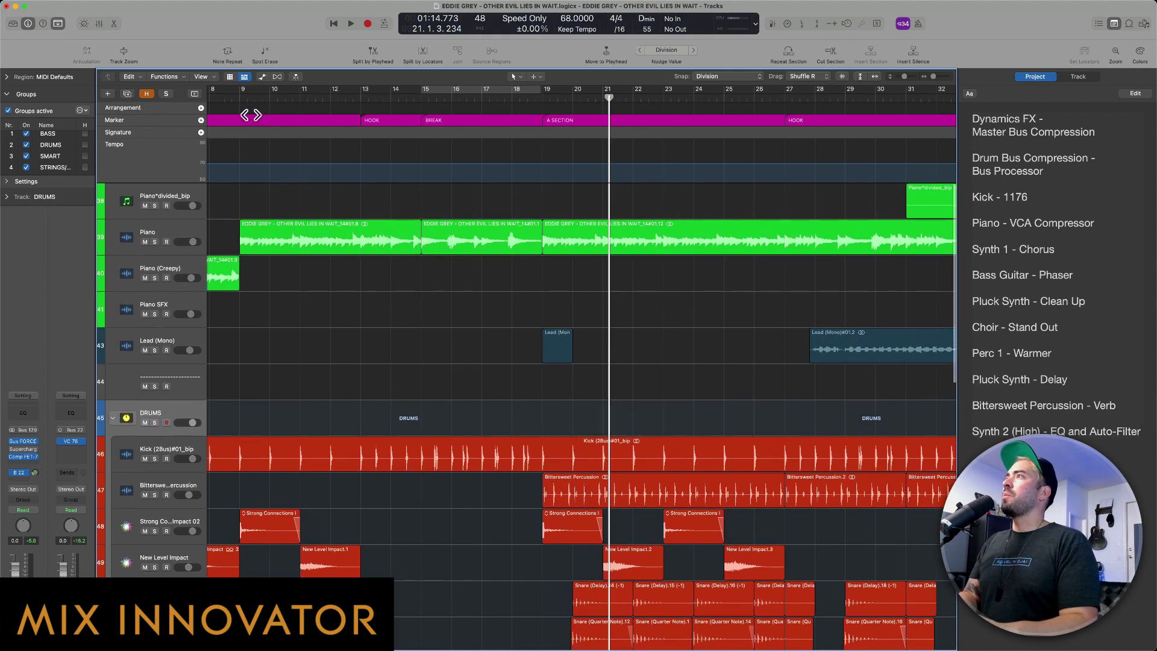
{"action": "left_click", "coordinate": [239, 99]}
{"action": "key", "text": "space"}
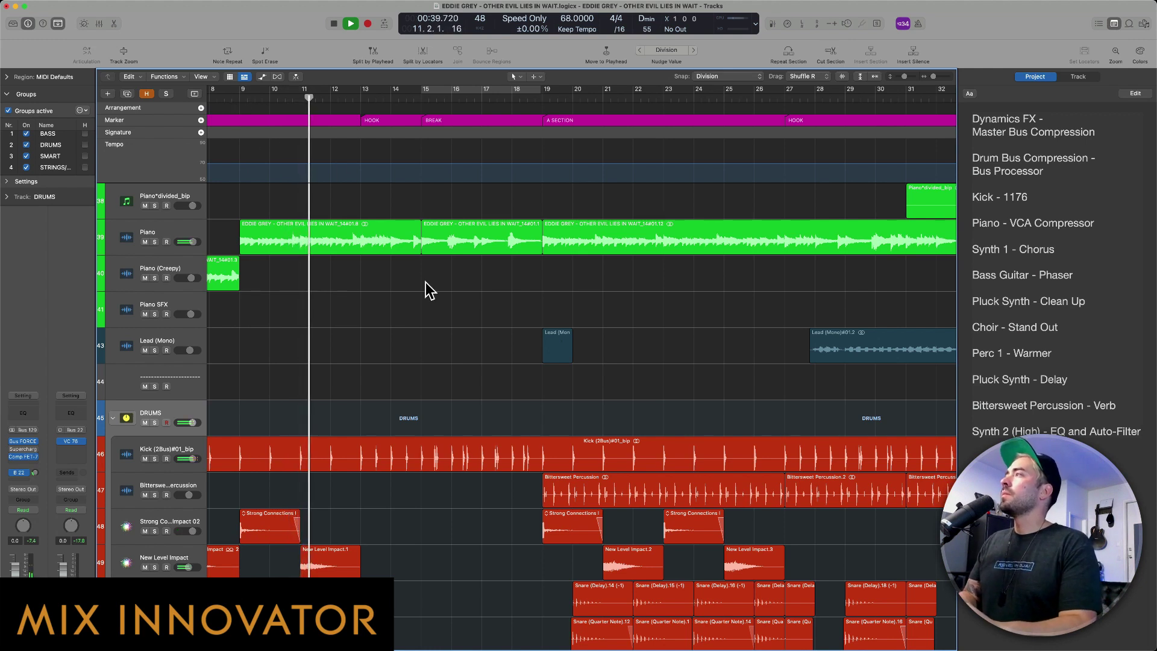
{"action": "key", "text": "space"}
Open Comp VCA-65 on the Piano track and place its window below the piano regions.
{"action": "left_click", "coordinate": [181, 235]}
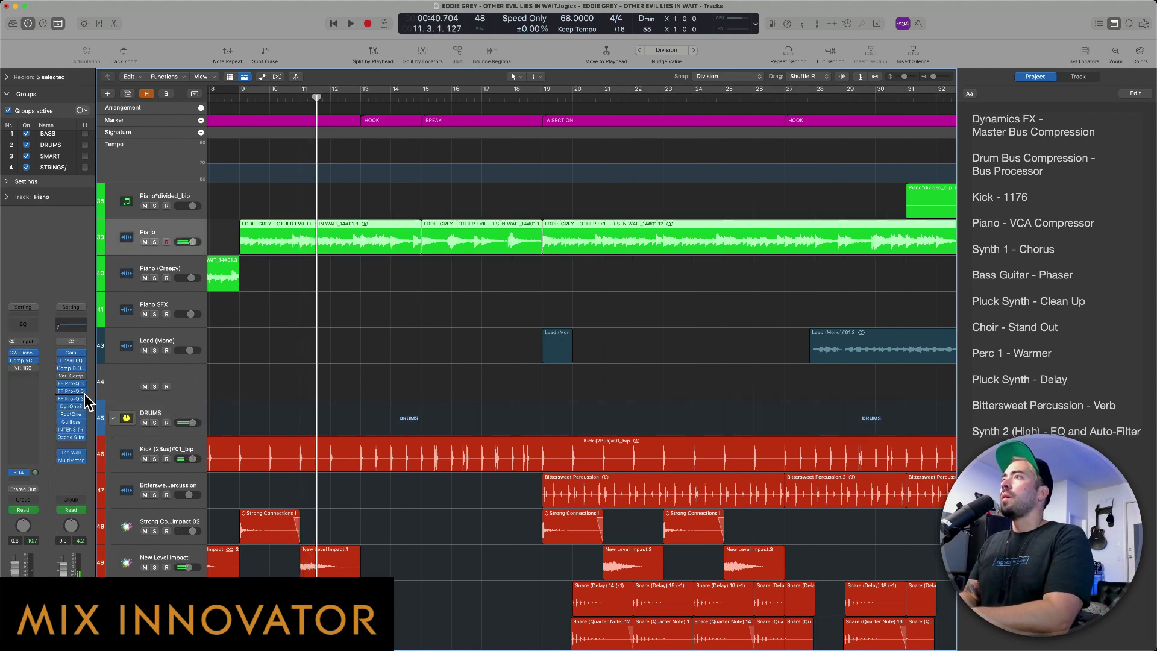
{"action": "left_click", "coordinate": [24, 365]}
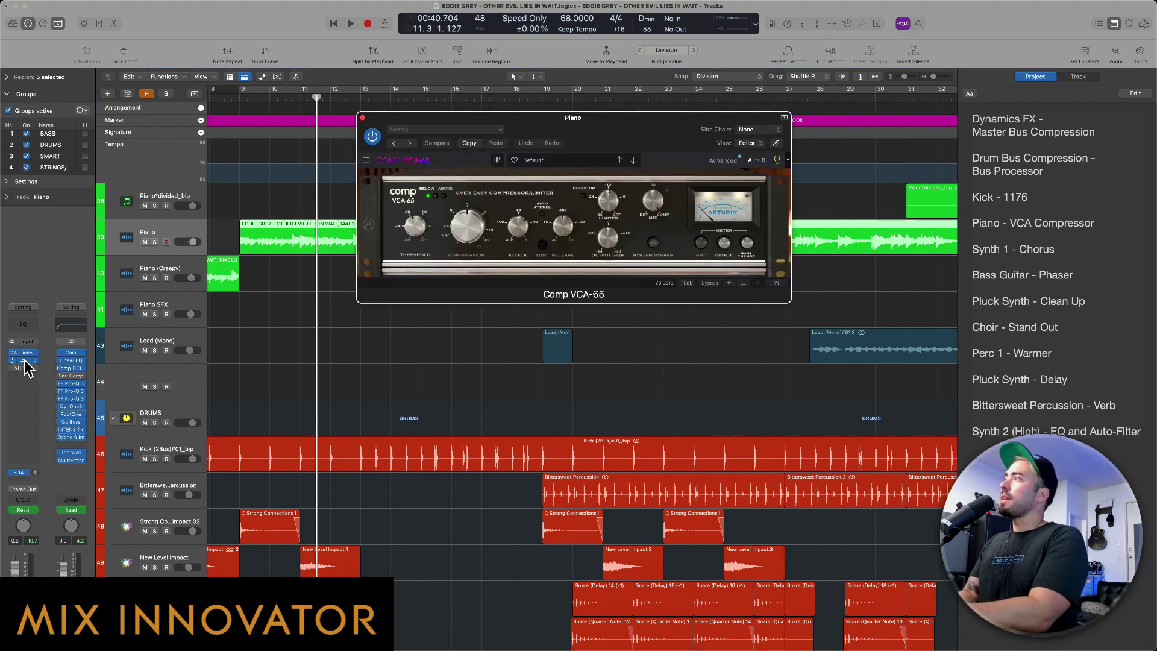
{"action": "left_click", "coordinate": [23, 353]}
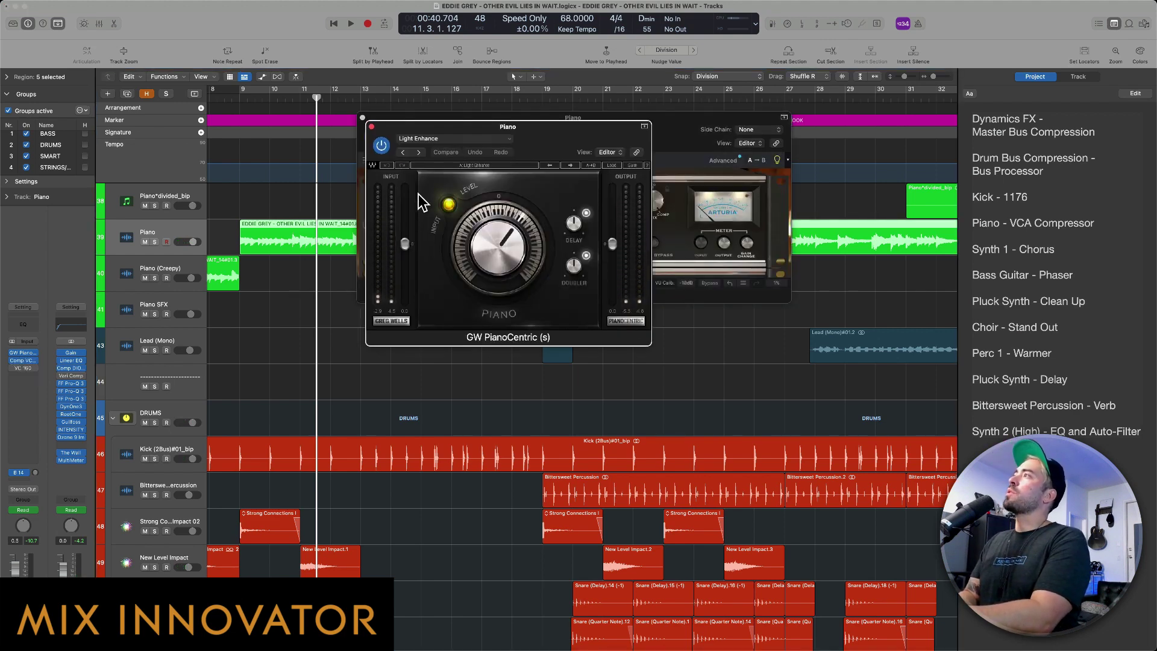
{"action": "left_click", "coordinate": [372, 126]}
{"action": "left_click_drag", "start_coordinate": [418, 122], "coordinate": [389, 257]}
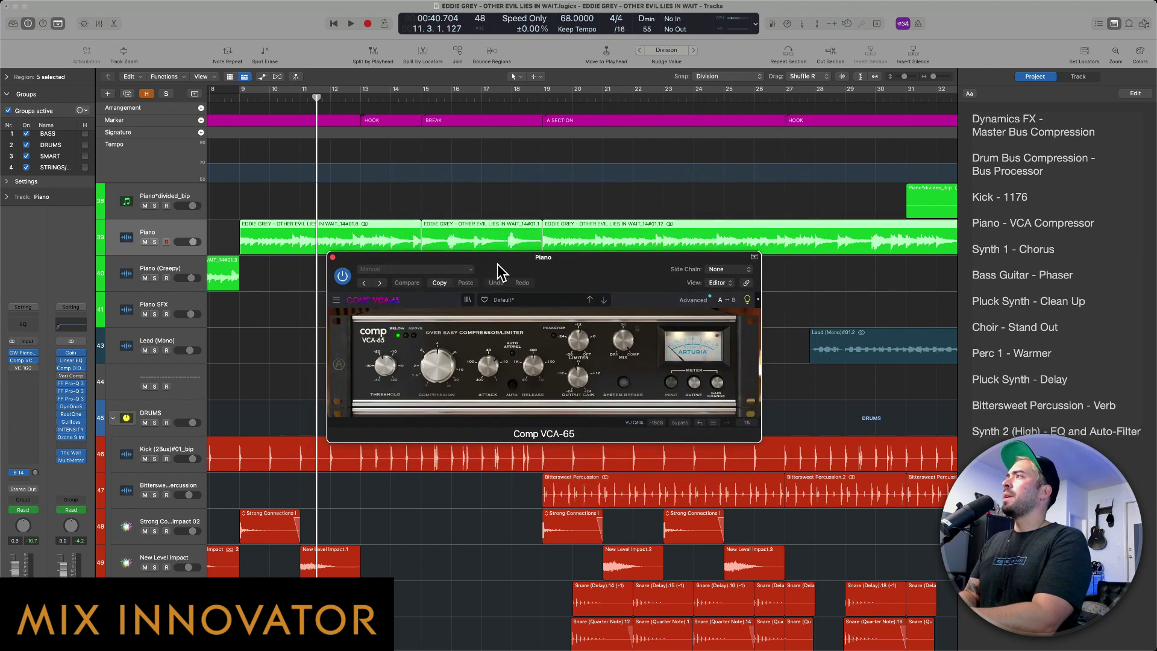
{"action": "left_click_drag", "start_coordinate": [498, 272], "coordinate": [458, 274]}
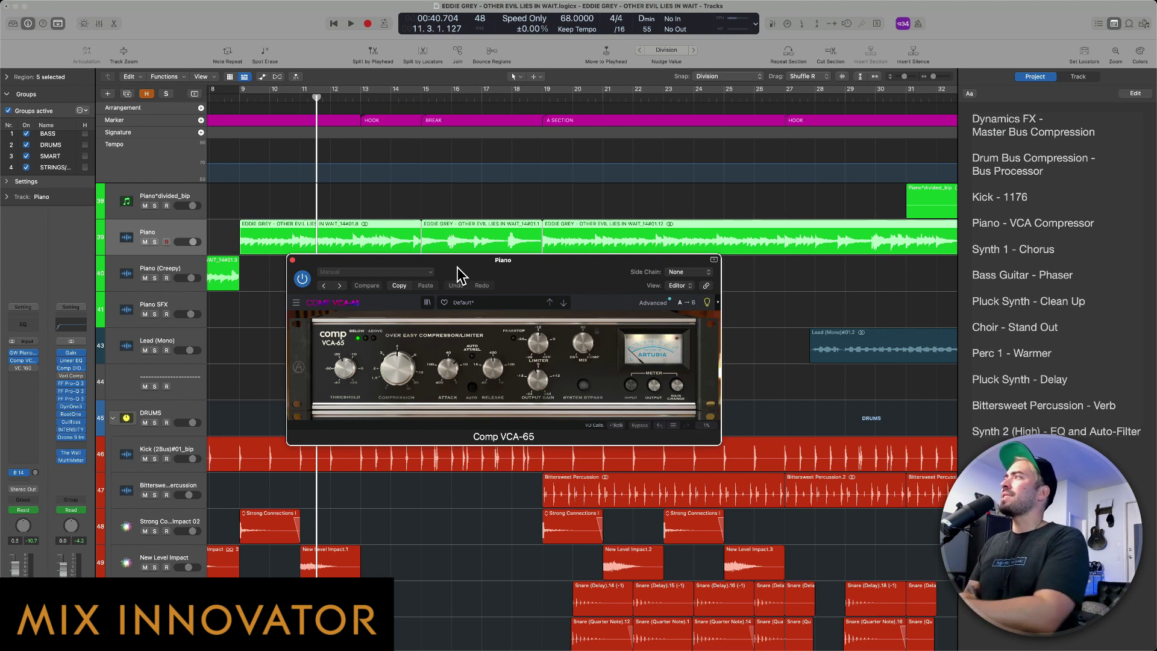
Audition the full mix with Comp VCA-65 bypassed, and re-enable the compressor.
{"action": "left_click", "coordinate": [303, 279]}
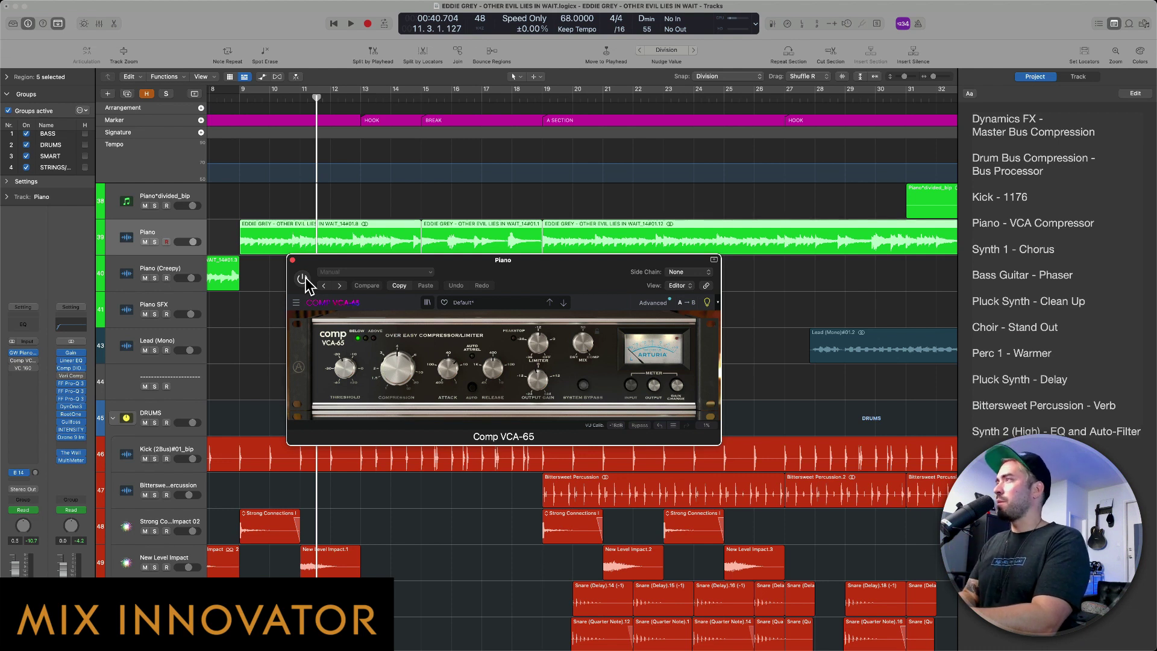
{"action": "key", "text": "space"}
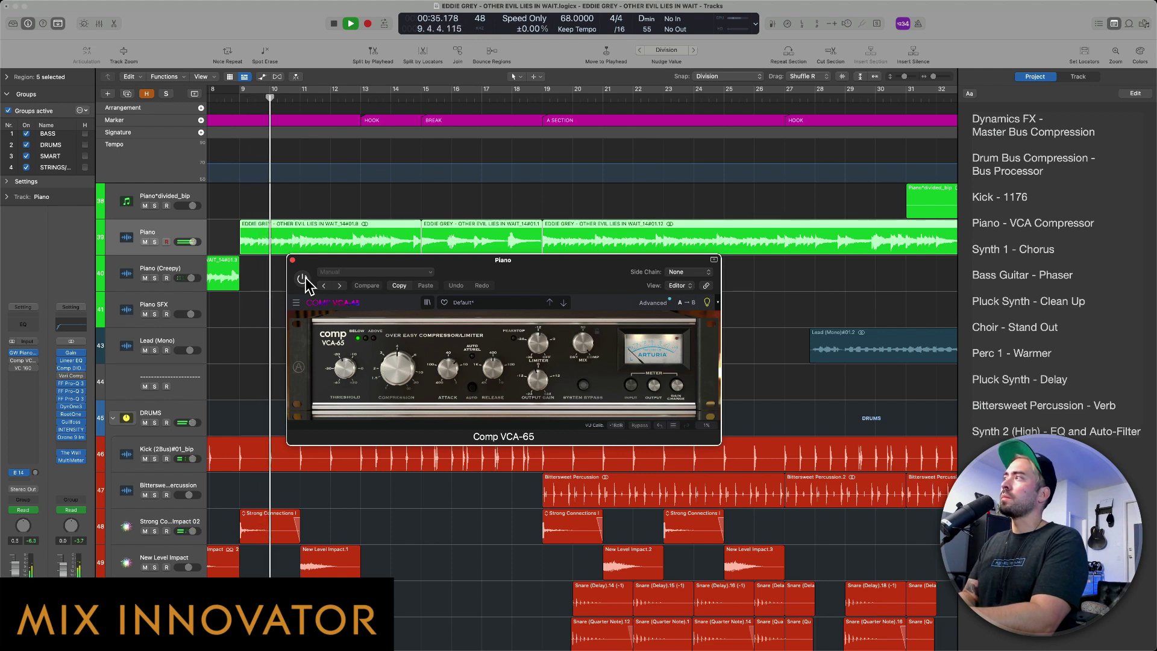
{"action": "key", "text": "space"}
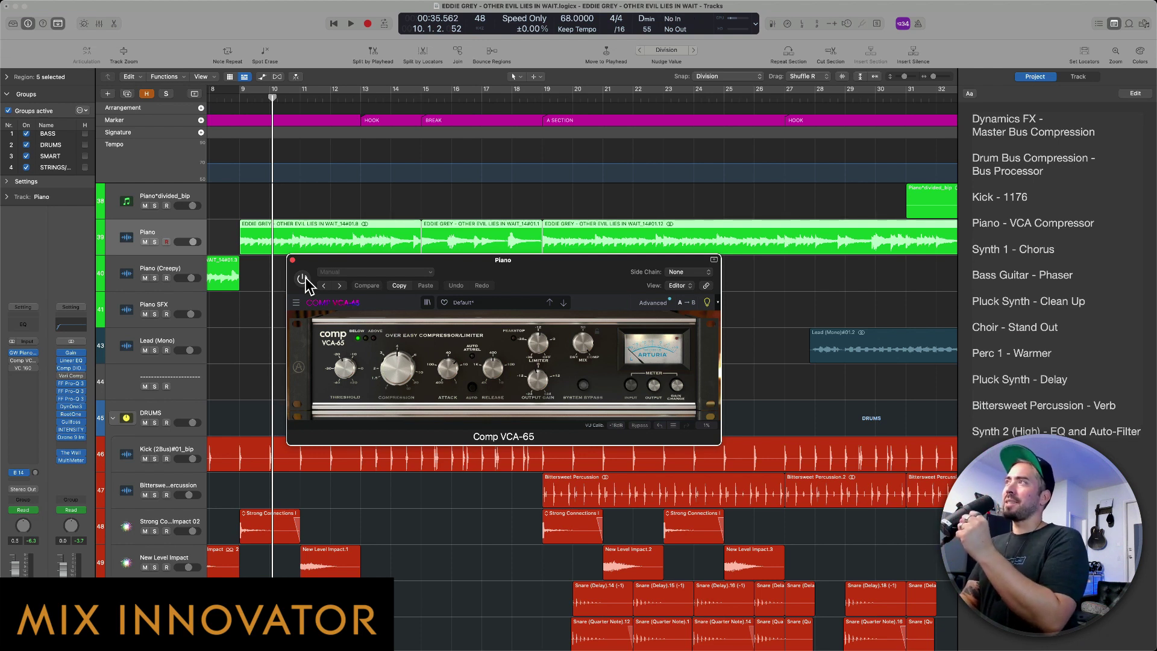
{"action": "left_click", "coordinate": [303, 279]}
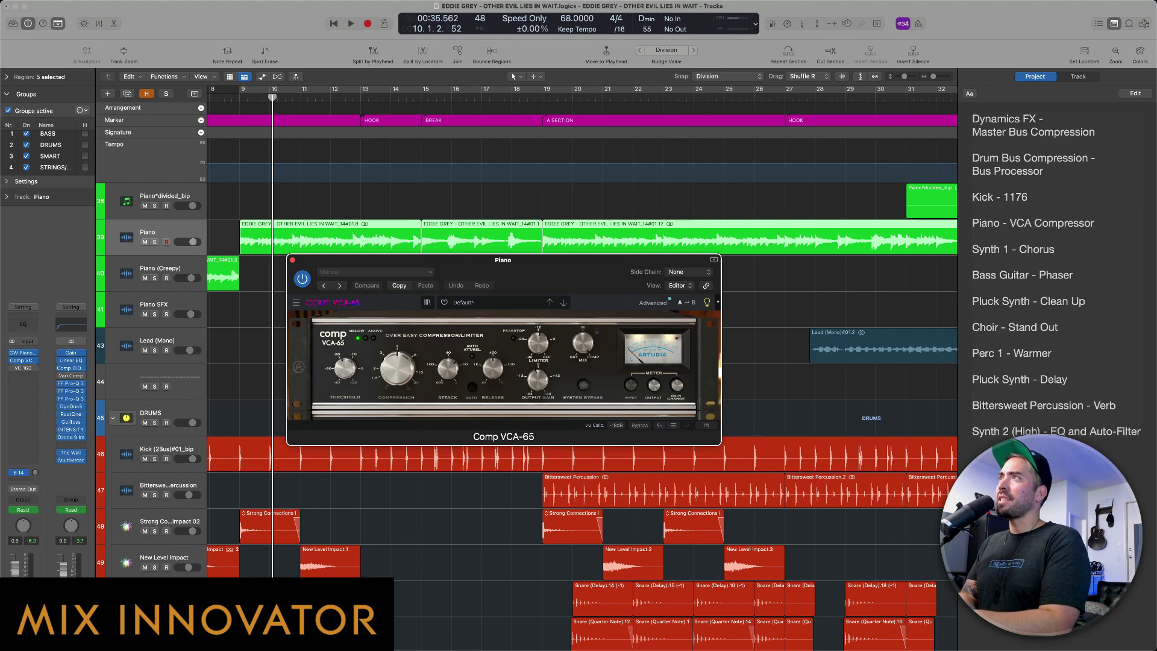
Solo the Piano track and audition it with Comp VCA-65 bypassed.
{"action": "left_click", "coordinate": [154, 242]}
{"action": "left_click", "coordinate": [302, 279]}
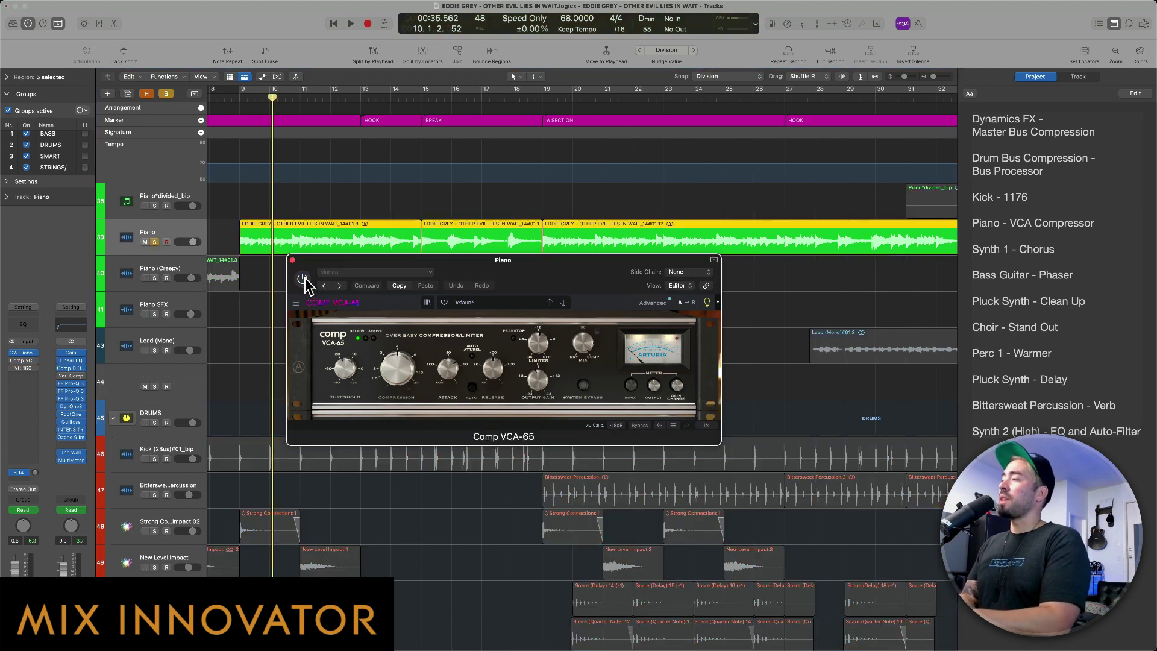
{"action": "key", "text": "space"}
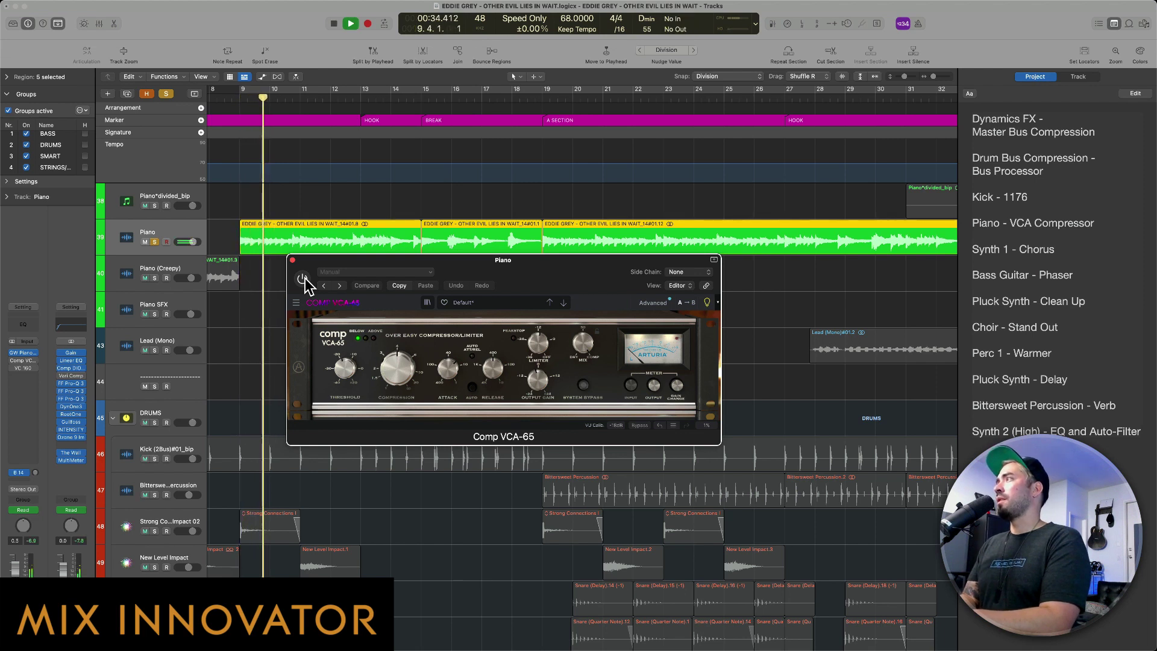
{"action": "key", "text": "space"}
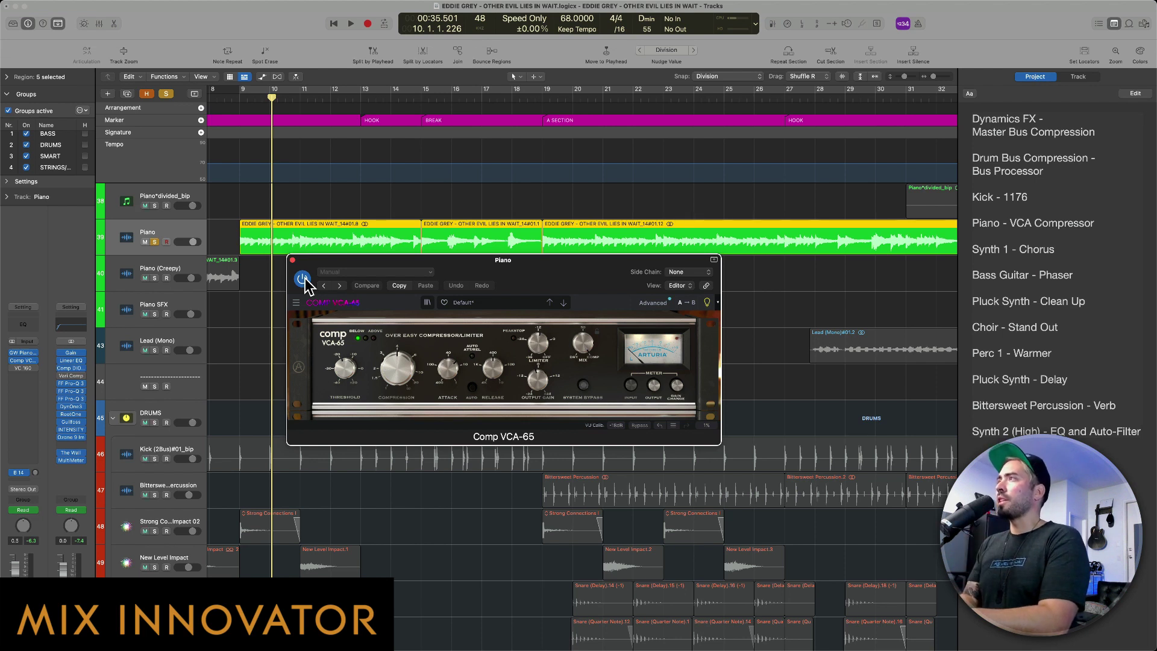
Play the soloed piano while toggling Comp VCA-65 off and on to compare the sound.
{"action": "key", "text": "space"}
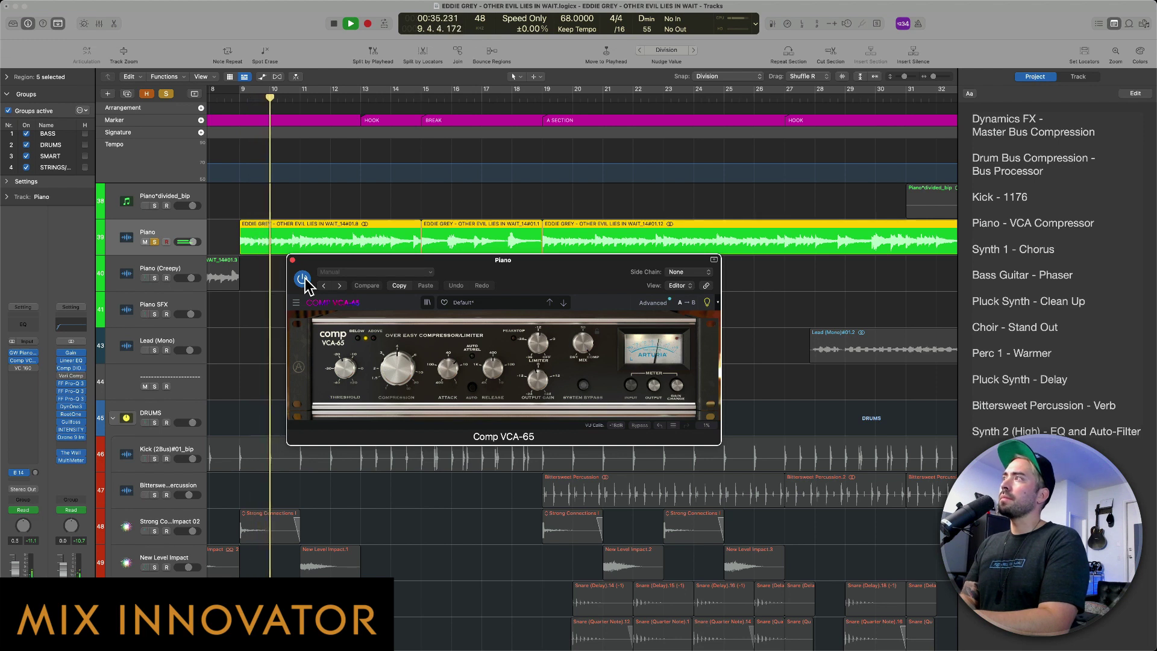
{"action": "left_click", "coordinate": [303, 279]}
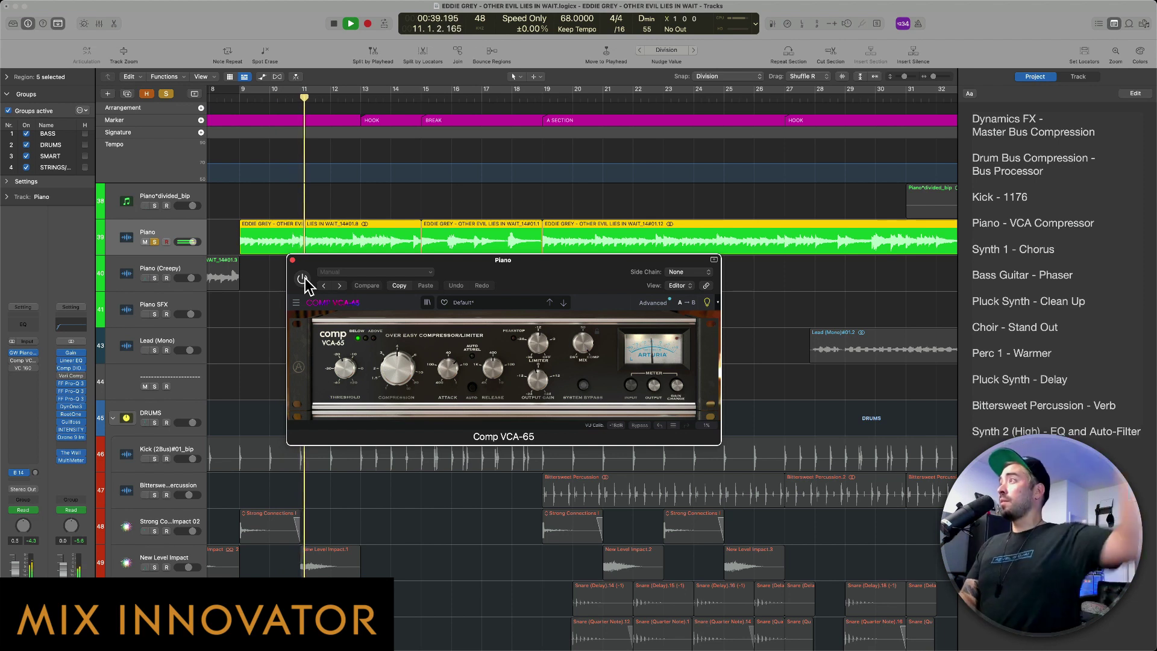
{"action": "left_click", "coordinate": [303, 279]}
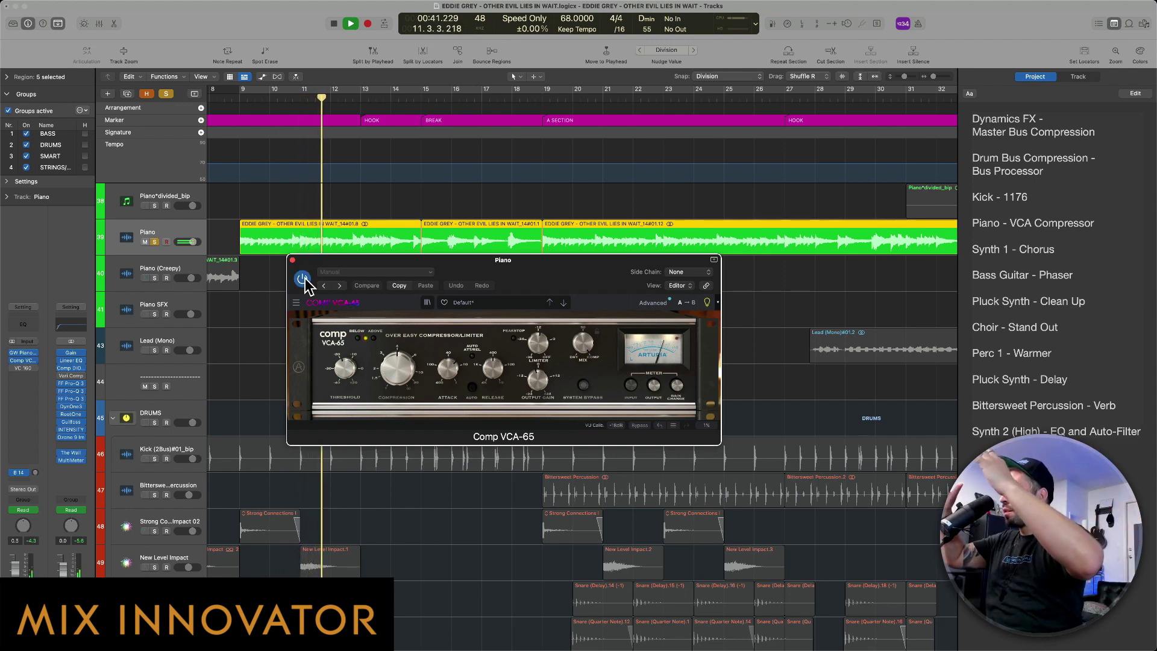
{"action": "key", "text": "space"}
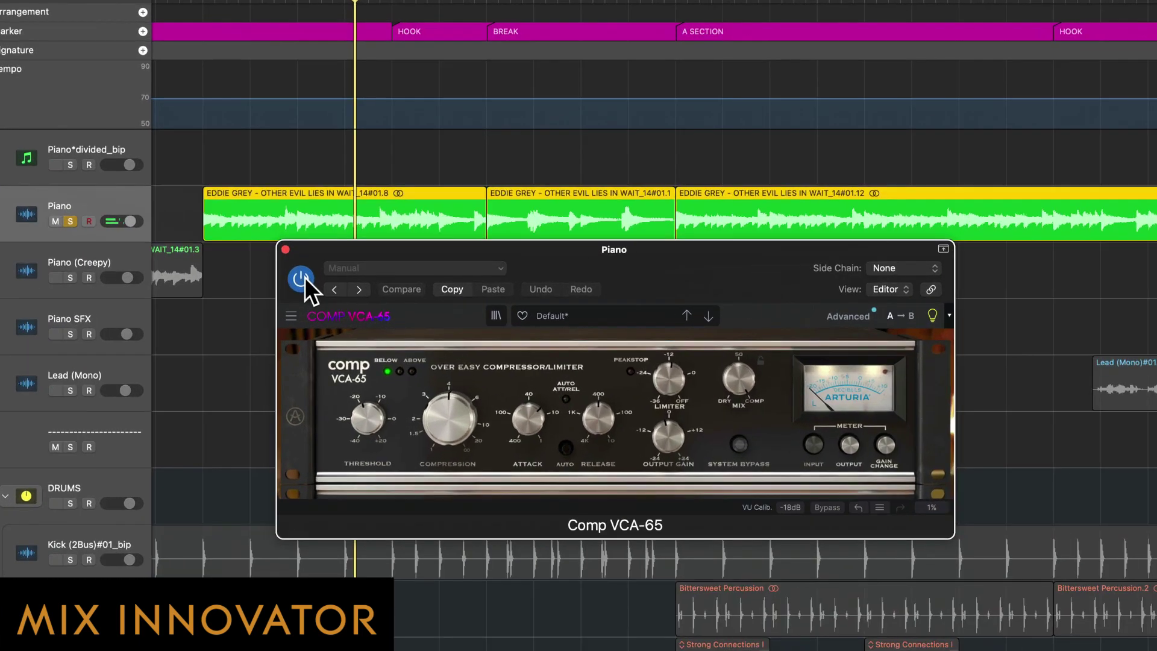
Examine Comp VCA-65's compression, attack and mix settings, and show its advanced side-chain controls.
{"action": "left_click_drag", "start_coordinate": [573, 271], "coordinate": [492, 117]}
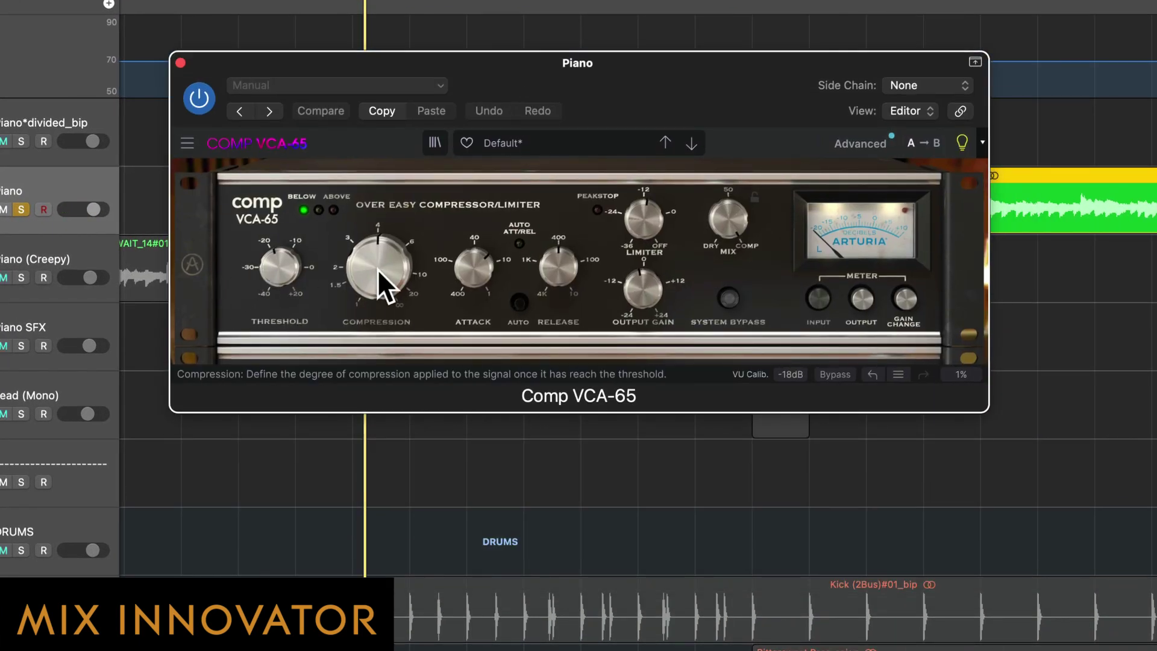
{"action": "mouse_move", "coordinate": [386, 265]}
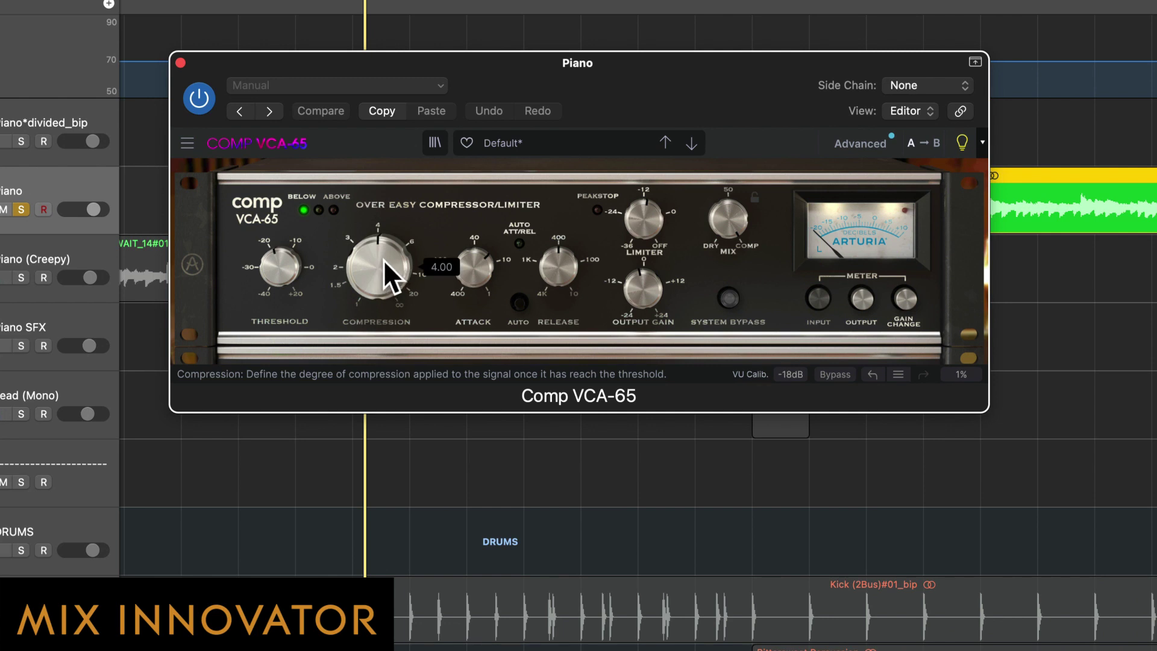
{"action": "mouse_move", "coordinate": [473, 270]}
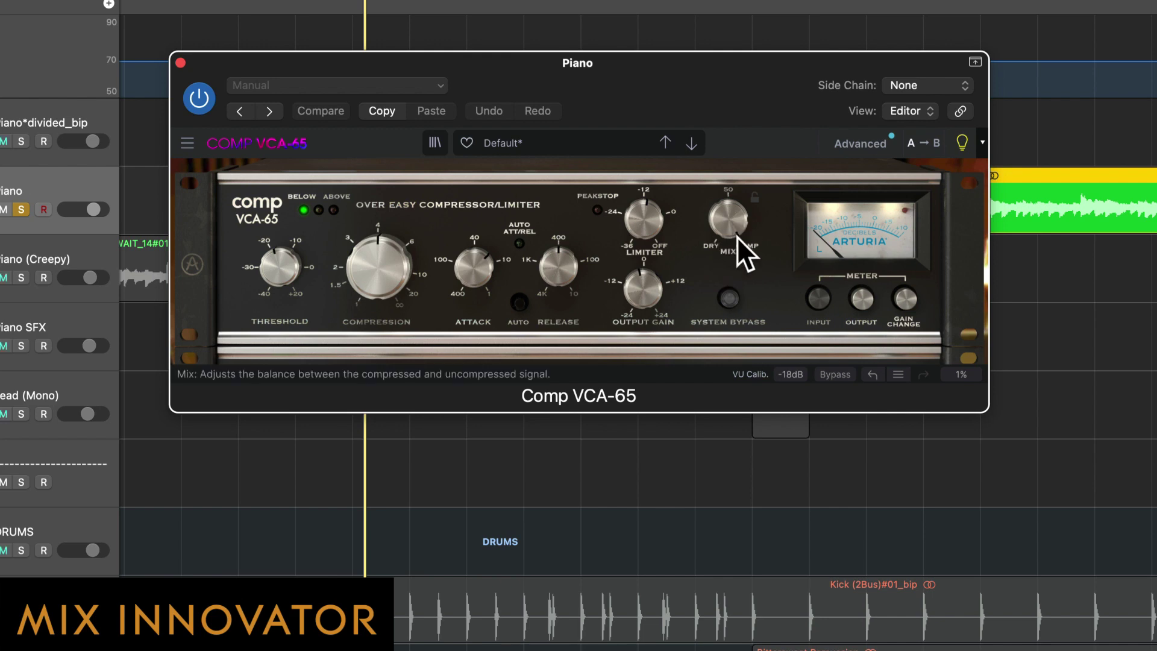
{"action": "mouse_move", "coordinate": [732, 225]}
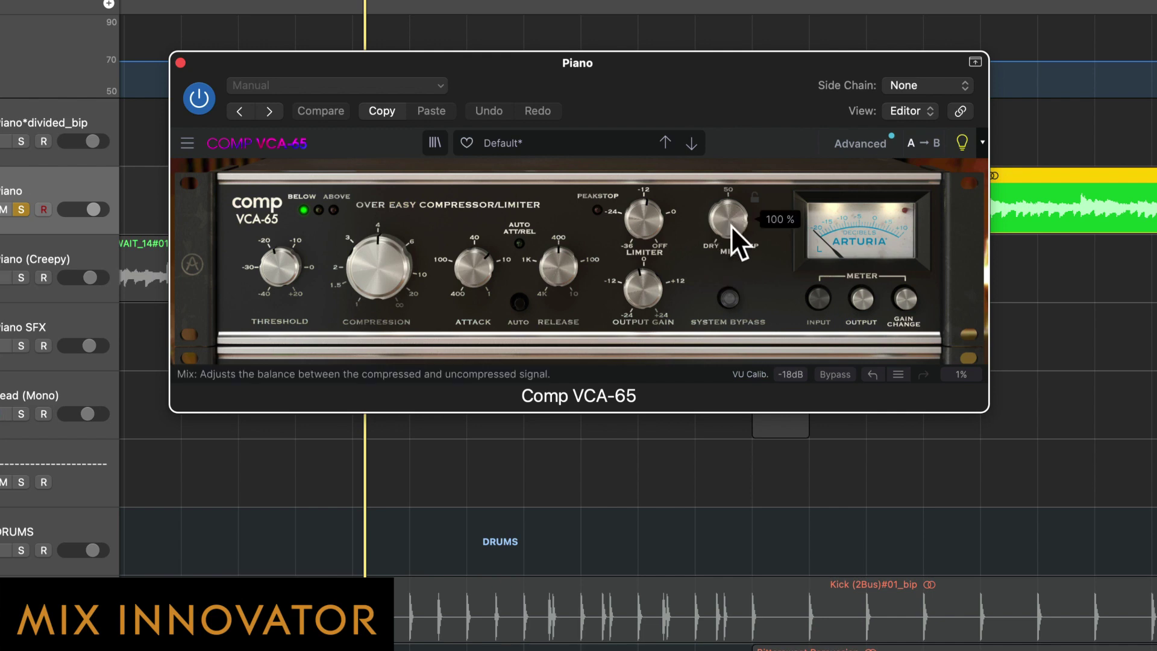
{"action": "left_click", "coordinate": [852, 142]}
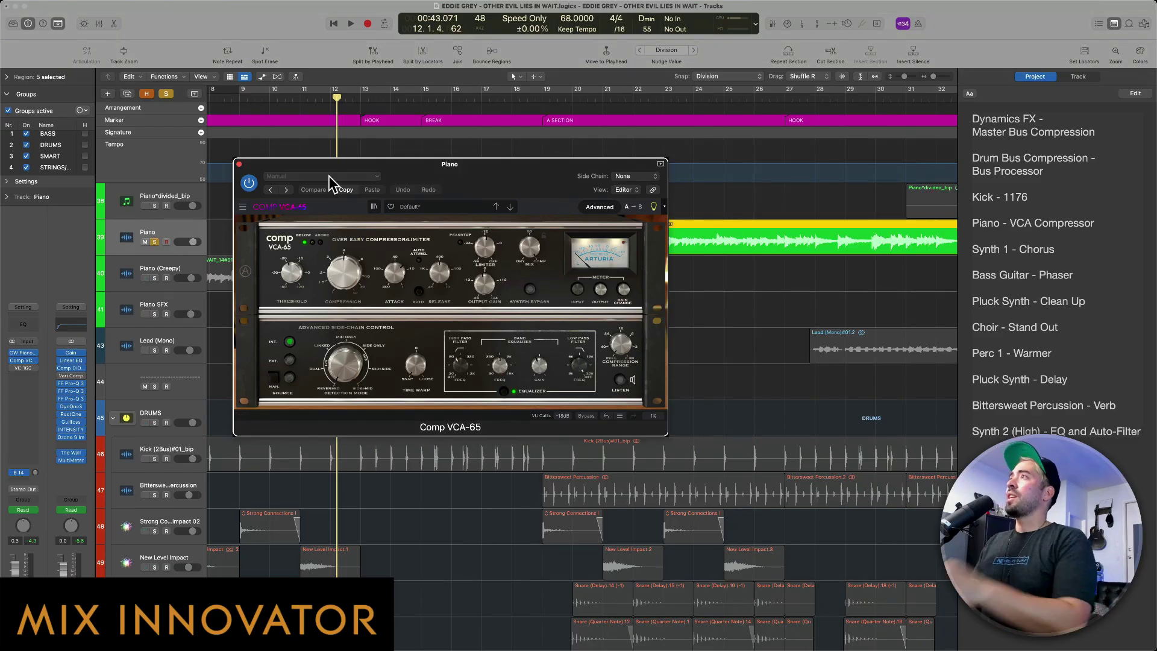
Bypass Comp VCA-65, open VC 160 on the Piano channel and arrange both windows side by side.
{"action": "left_click", "coordinate": [239, 164]}
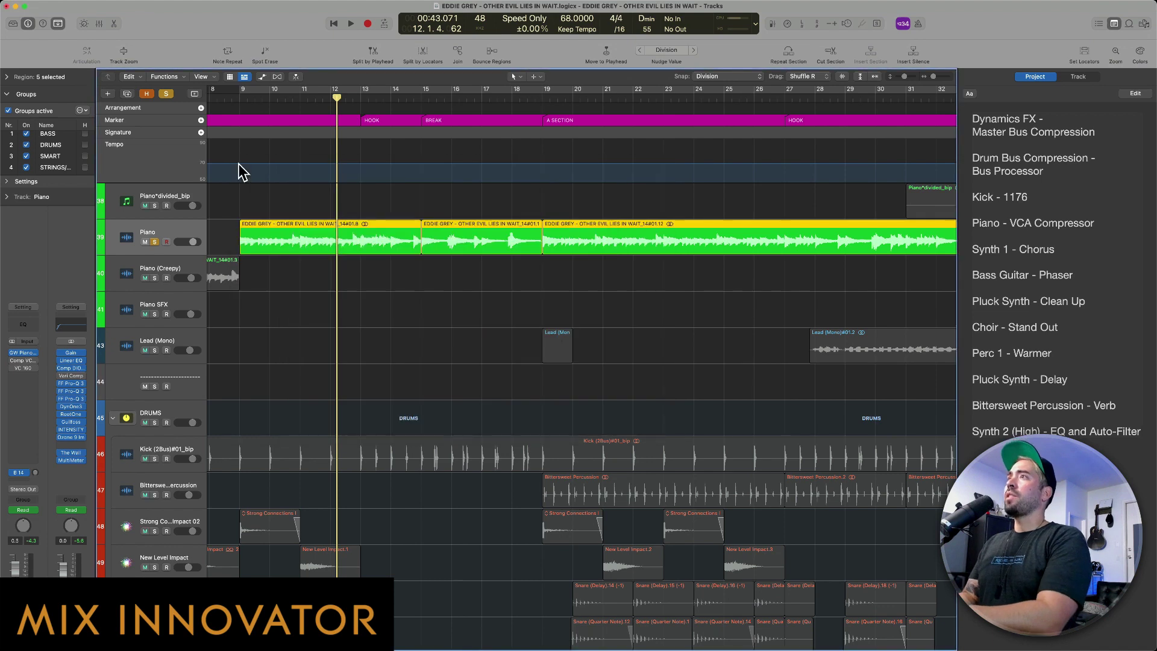
{"action": "key", "text": "v"}
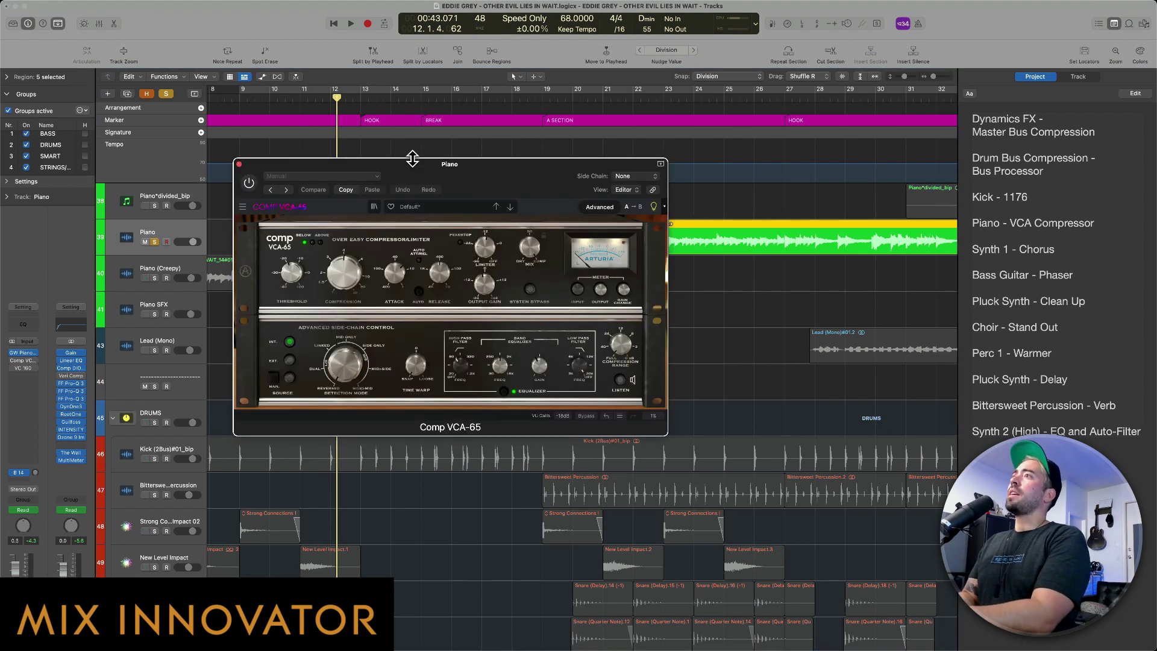
{"action": "left_click_drag", "start_coordinate": [427, 162], "coordinate": [443, 154]}
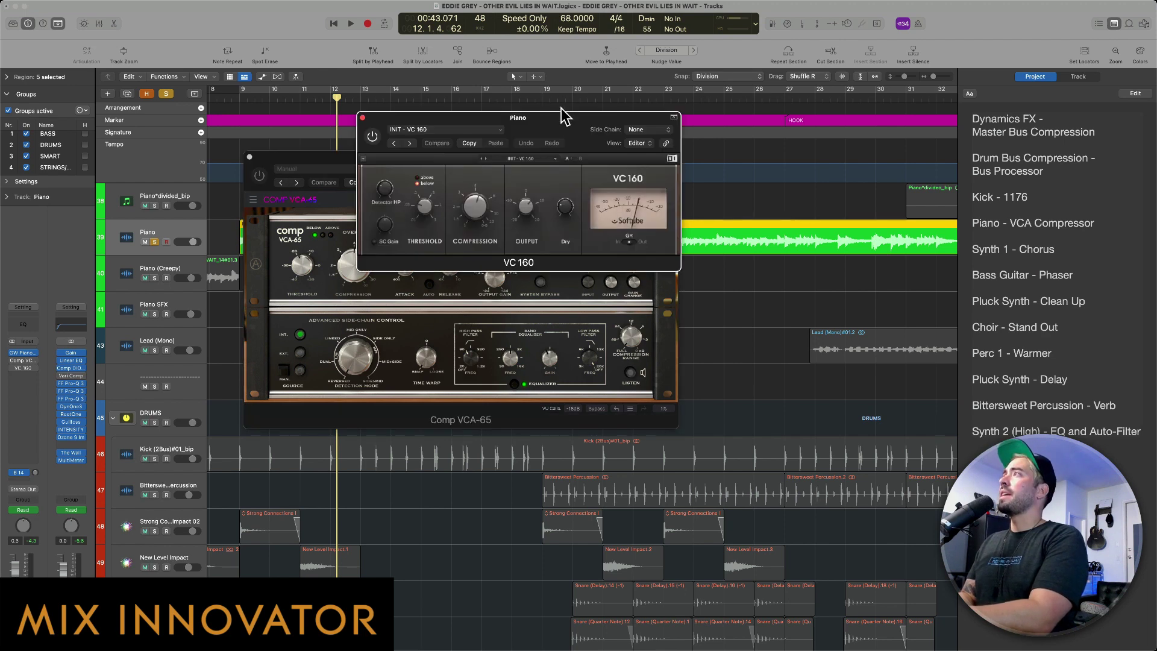
{"action": "left_click_drag", "start_coordinate": [545, 122], "coordinate": [856, 173]}
{"action": "left_click_drag", "start_coordinate": [545, 162], "coordinate": [473, 134]}
{"action": "left_click_drag", "start_coordinate": [807, 168], "coordinate": [765, 163]}
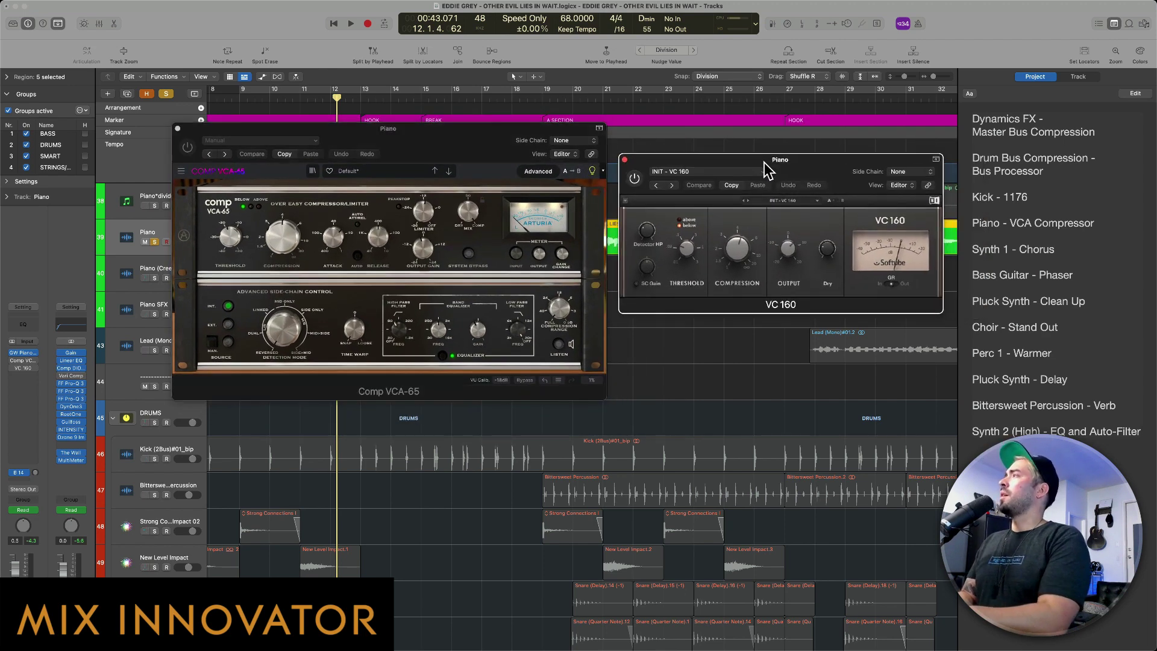
Enable VC 160 and, while the piano plays, set its threshold to 51.6 mV and its dry level to -33.2 dB.
{"action": "left_click", "coordinate": [635, 179]}
{"action": "left_click_drag", "start_coordinate": [660, 160], "coordinate": [664, 176]}
{"action": "key", "text": "space"}
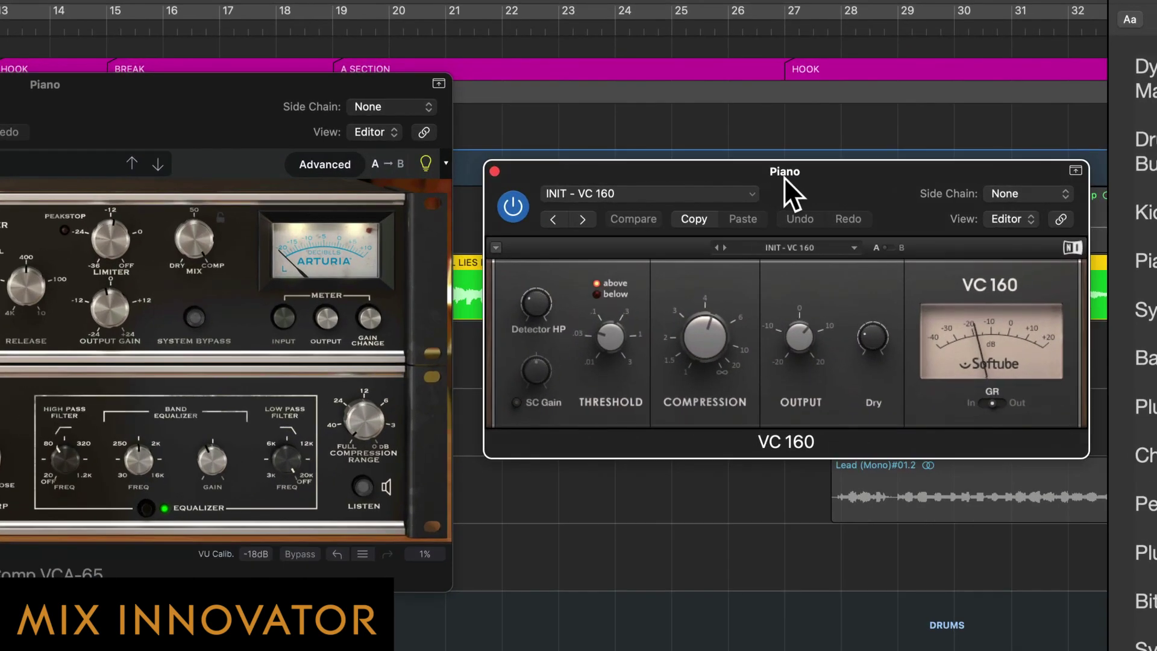
{"action": "left_click_drag", "start_coordinate": [783, 177], "coordinate": [765, 163]}
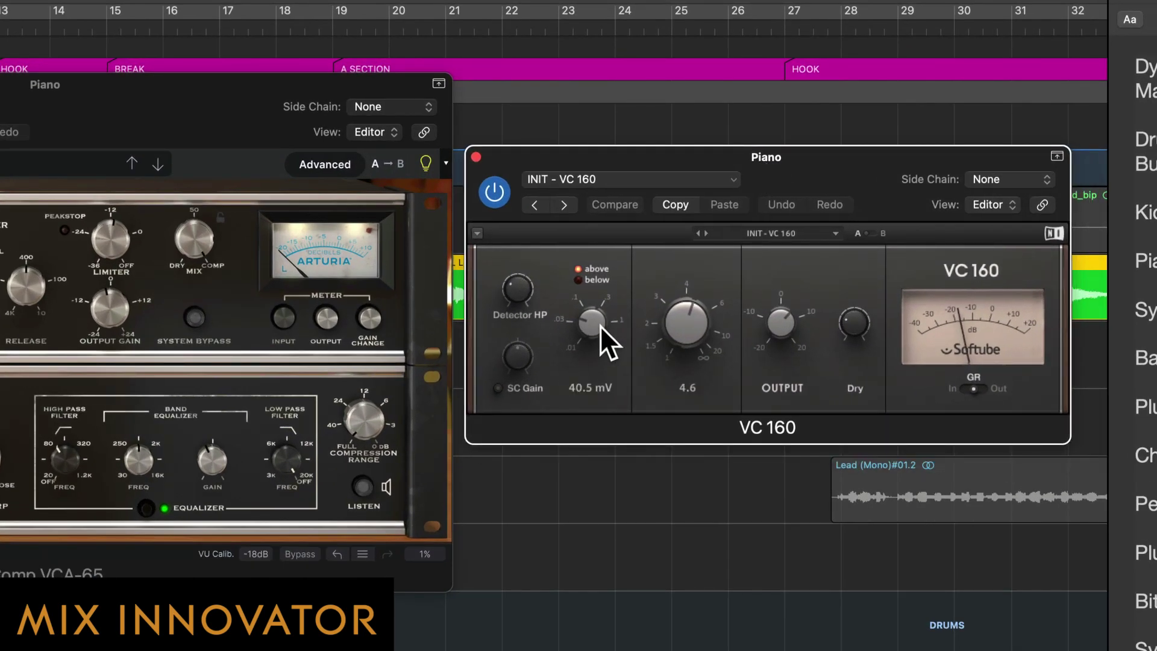
{"action": "mouse_move", "coordinate": [599, 322]}
{"action": "left_mouse_down"}
{"action": "mouse_move", "coordinate": [599, 353]}
{"action": "mouse_move", "coordinate": [599, 308]}
{"action": "mouse_move", "coordinate": [598, 321]}
{"action": "left_mouse_up"}
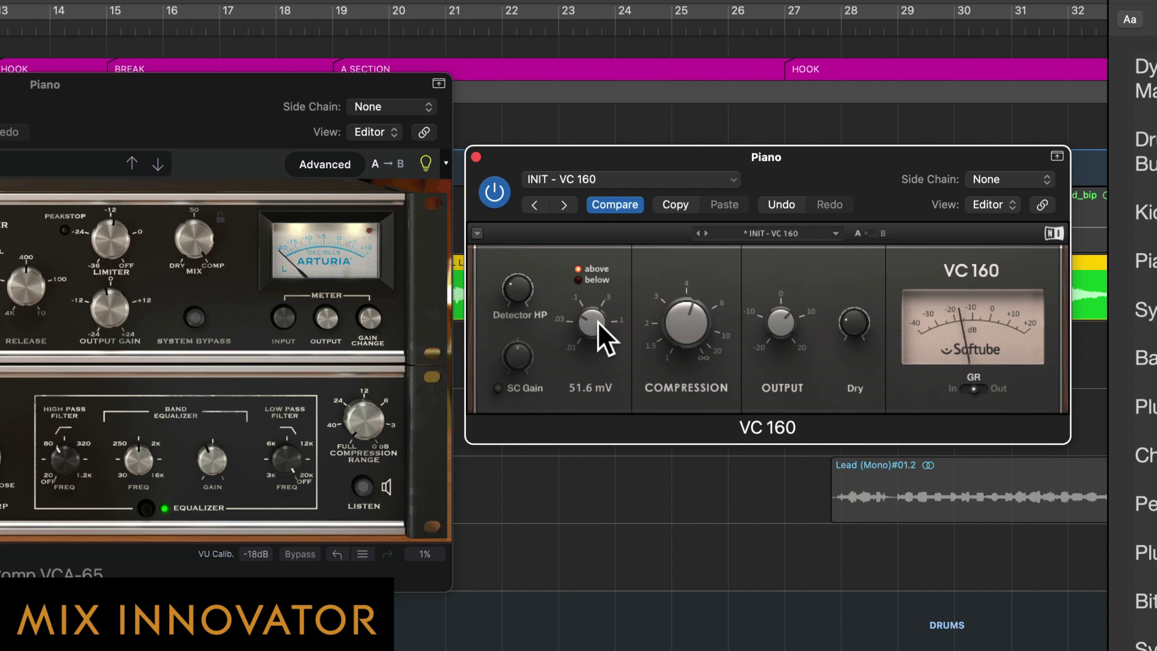
{"action": "left_click", "coordinate": [854, 323]}
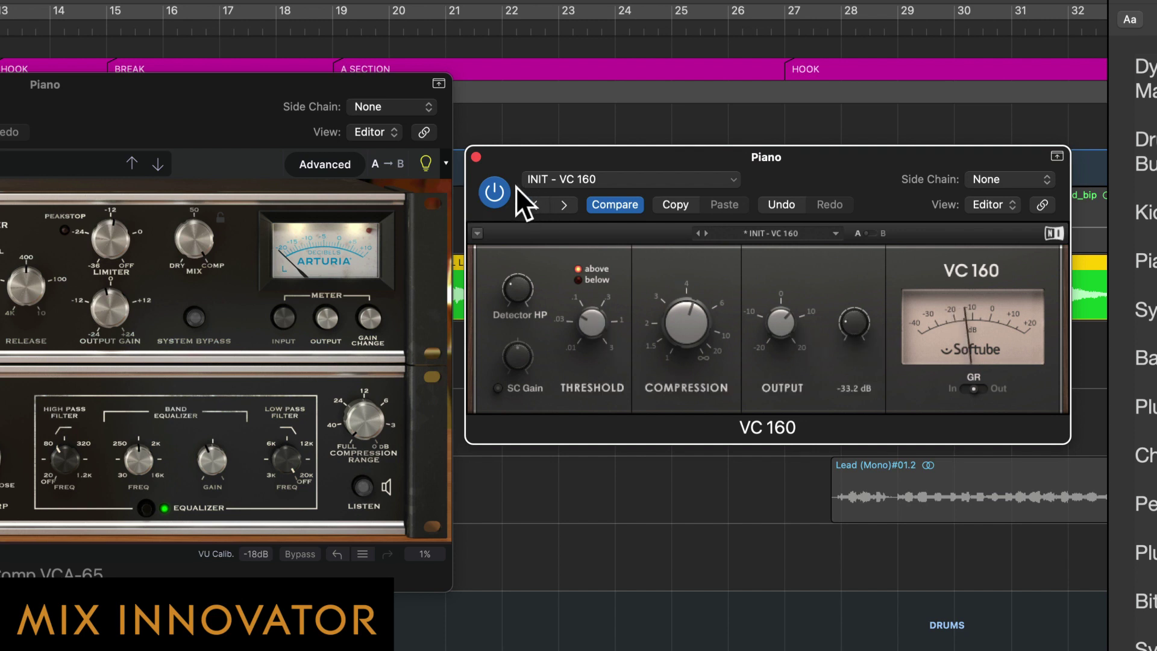
Toggle VC 160 off and on during playback, then audition the soloed piano through Comp VCA-65 instead.
{"action": "left_click", "coordinate": [500, 186]}
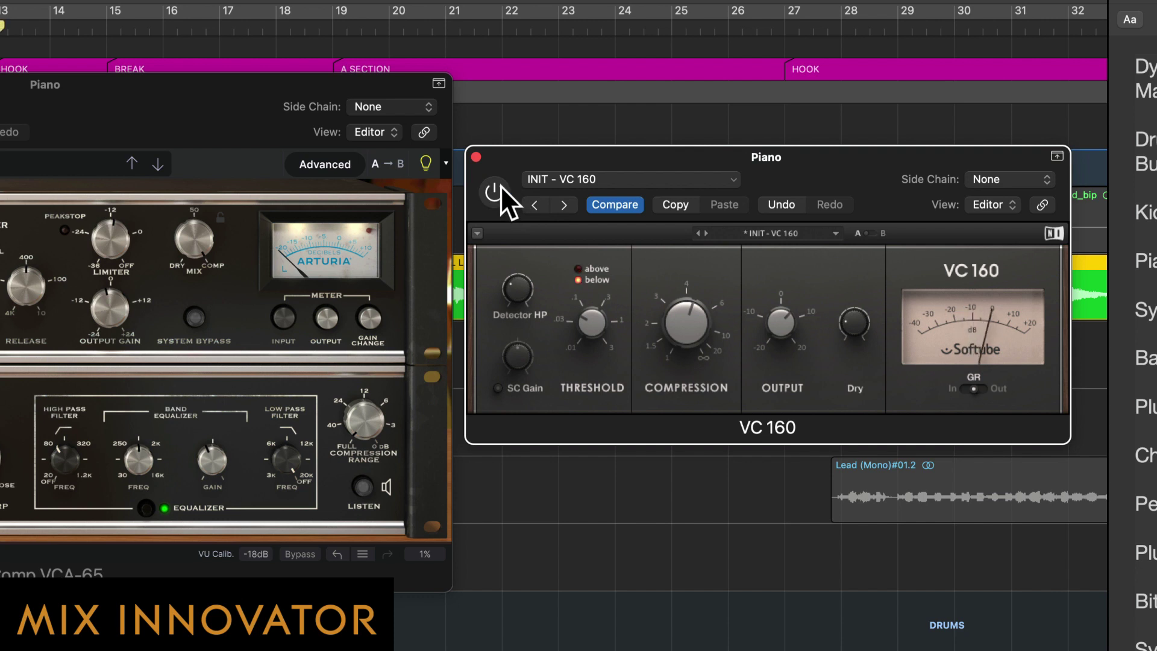
{"action": "left_click", "coordinate": [500, 189]}
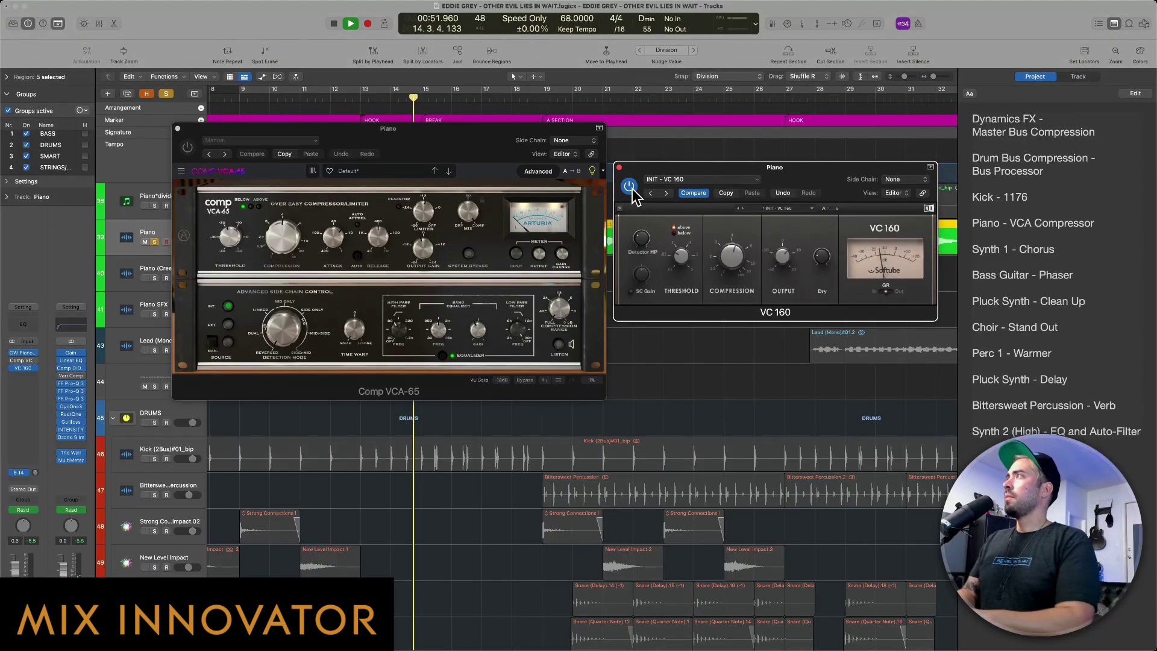
{"action": "left_click", "coordinate": [629, 186]}
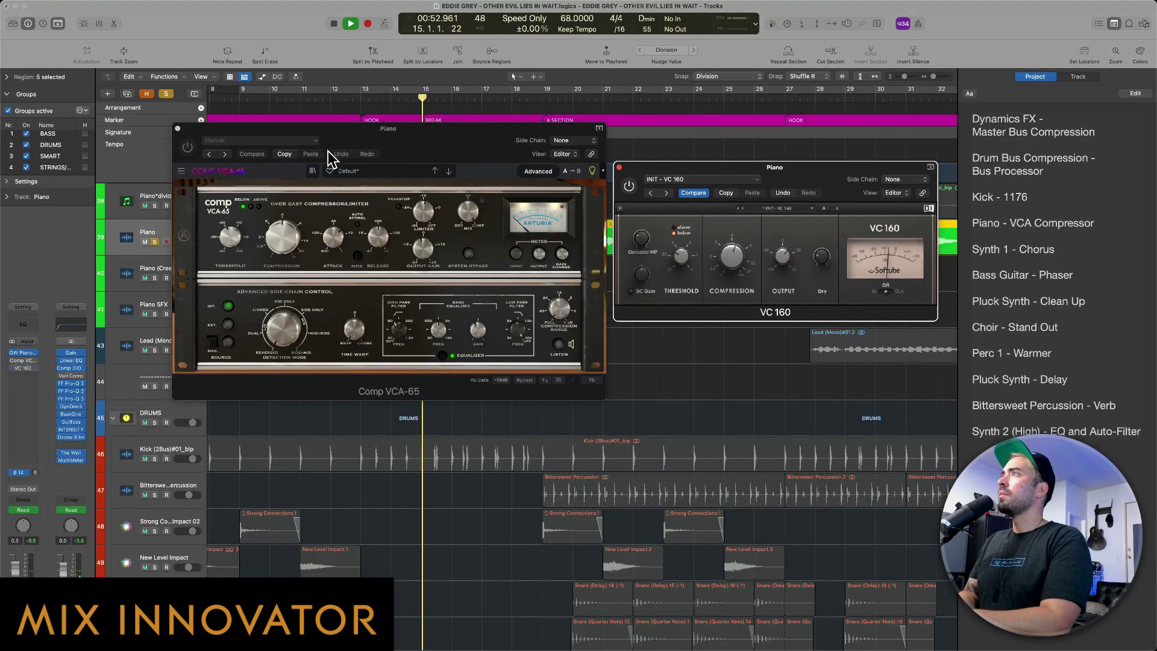
{"action": "left_click", "coordinate": [188, 147]}
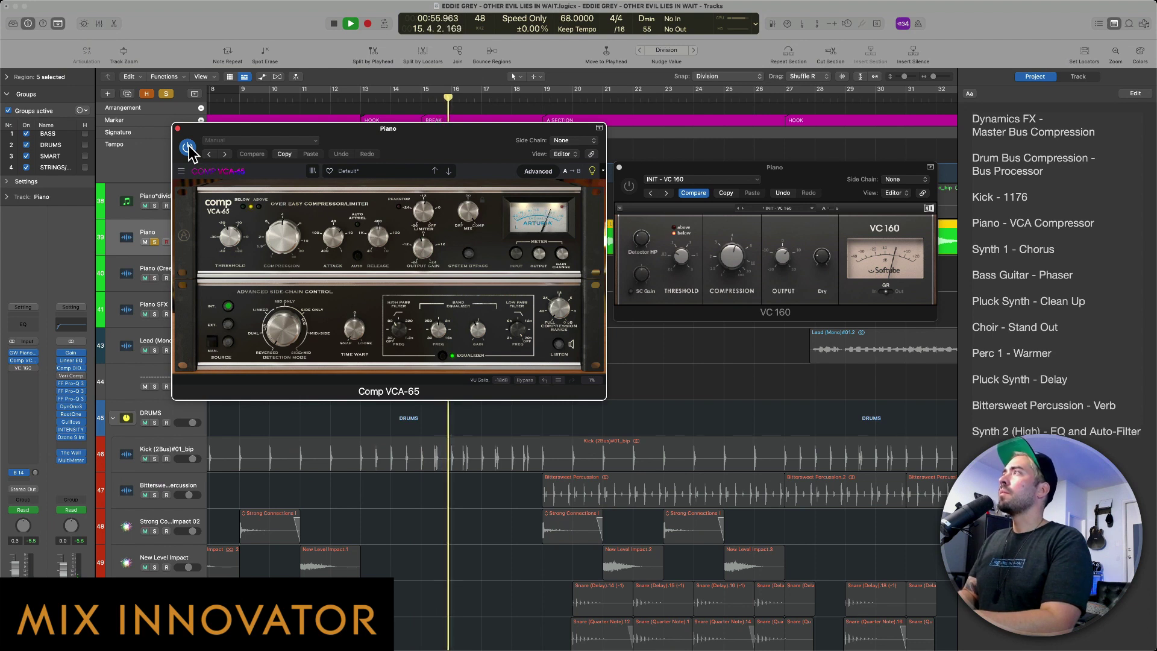
{"action": "key", "text": "space"}
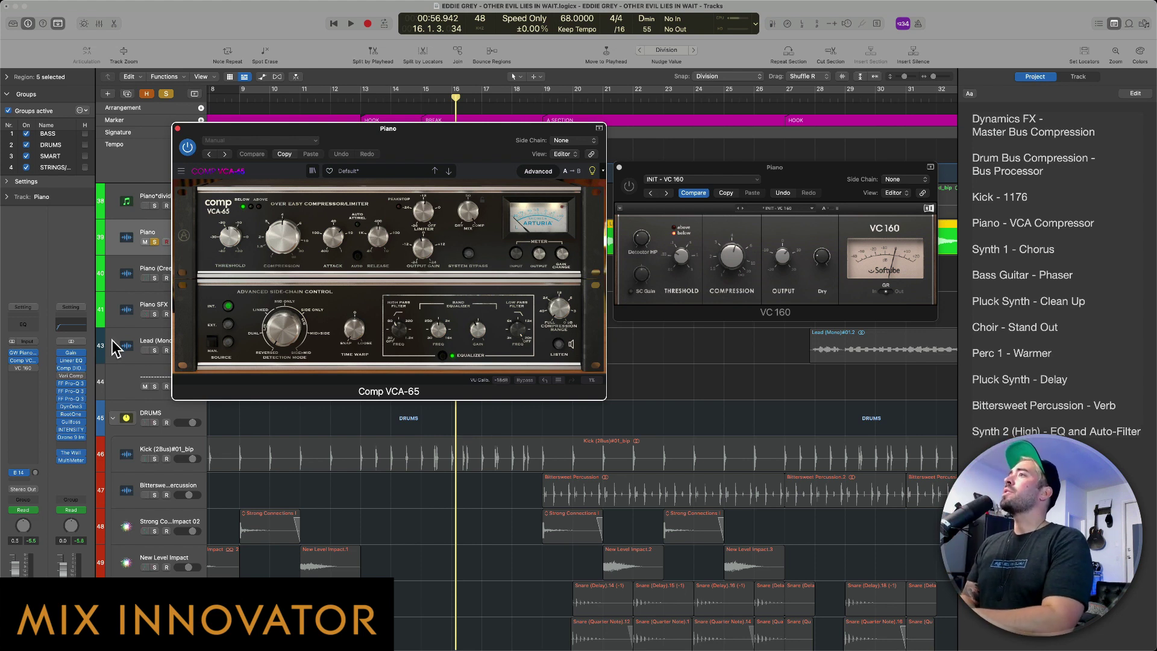
Unsolo the Piano track and compare VC 160 with Comp VCA-65 in the full mix, leaving Comp VCA-65 enabled.
{"action": "left_click", "coordinate": [187, 148]}
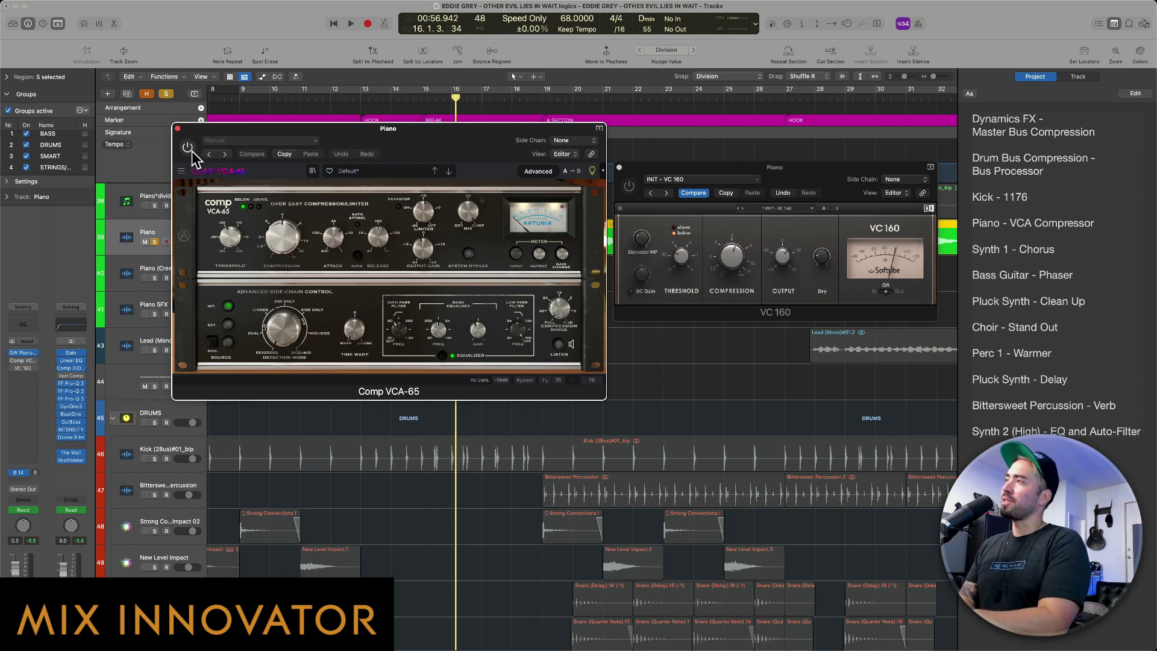
{"action": "left_click", "coordinate": [166, 94]}
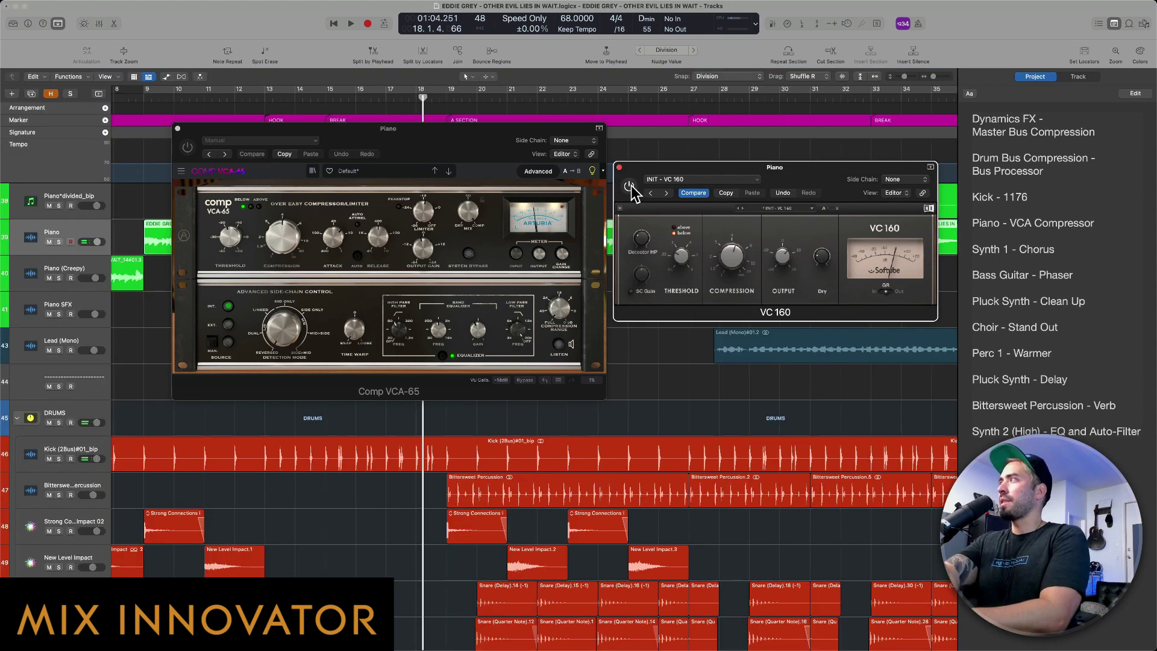
{"action": "left_click", "coordinate": [188, 148]}
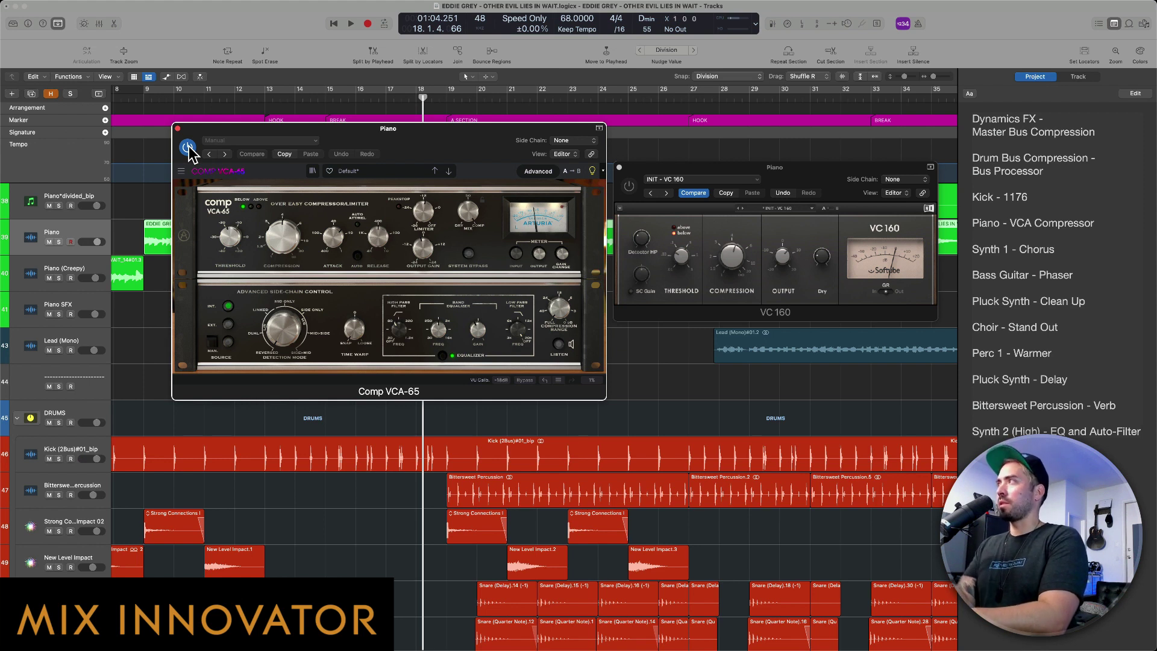
{"action": "key", "text": "space"}
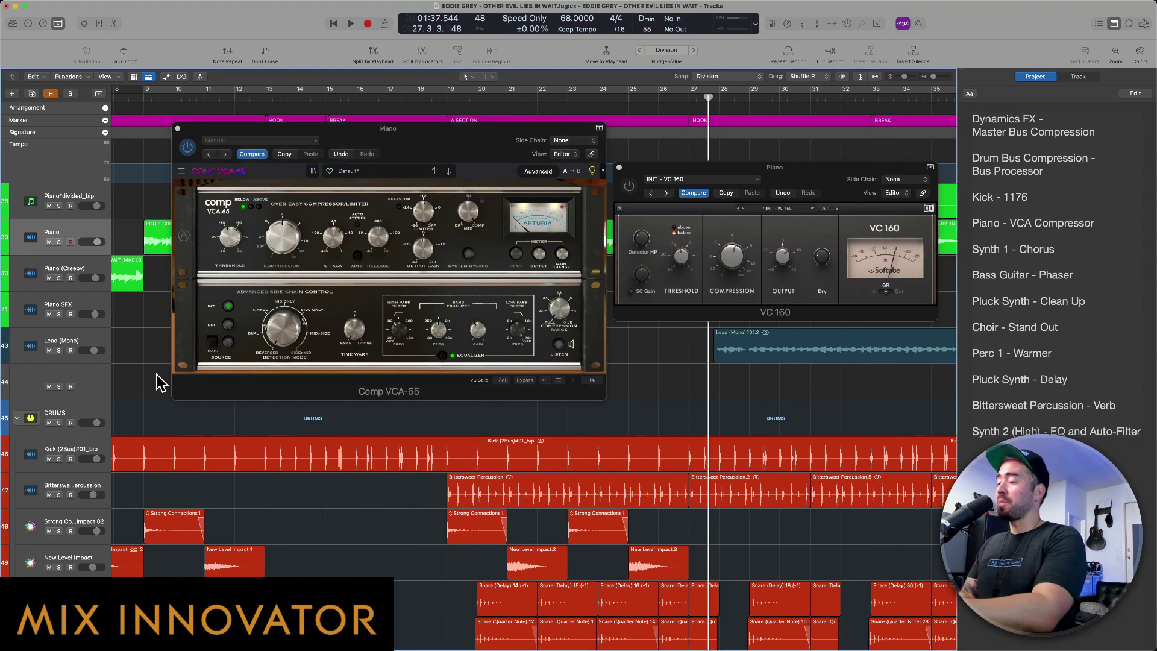
Hide the plug-in windows, show the inspector and highlight the line at Synth 1 - Chorus in the project notes.
{"action": "key", "text": "v"}
{"action": "key", "text": "i"}
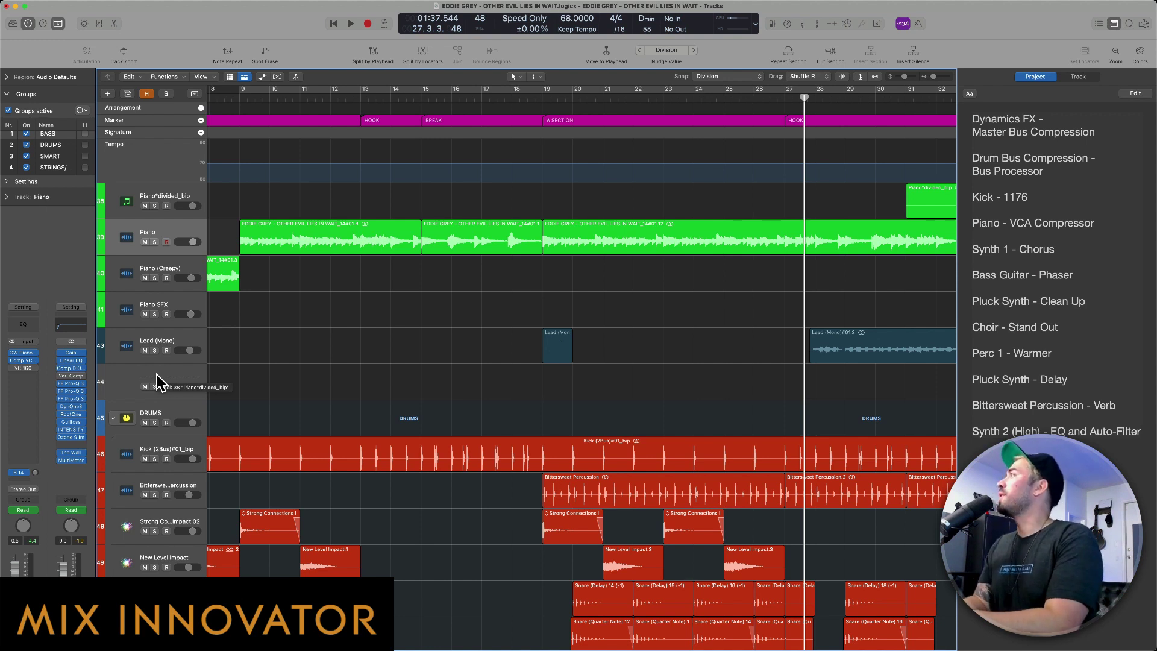
{"action": "triple_click", "coordinate": [1084, 222]}
{"action": "triple_click", "coordinate": [1056, 259]}
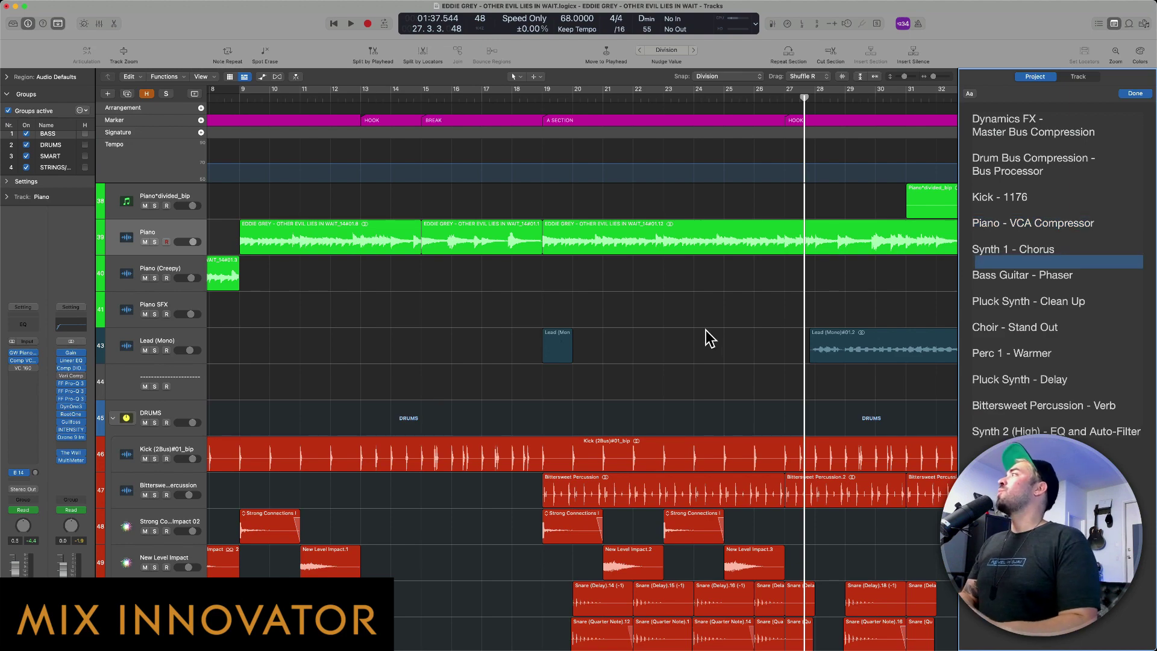
Select the Synth 1 (Low) track and place the playhead at bar 1, the start of the INTRO section.
{"action": "scroll", "coordinate": [706, 330], "scroll_direction": "down", "scroll_amount": 5}
{"action": "scroll", "coordinate": [706, 330], "scroll_direction": "down", "scroll_amount": 12}
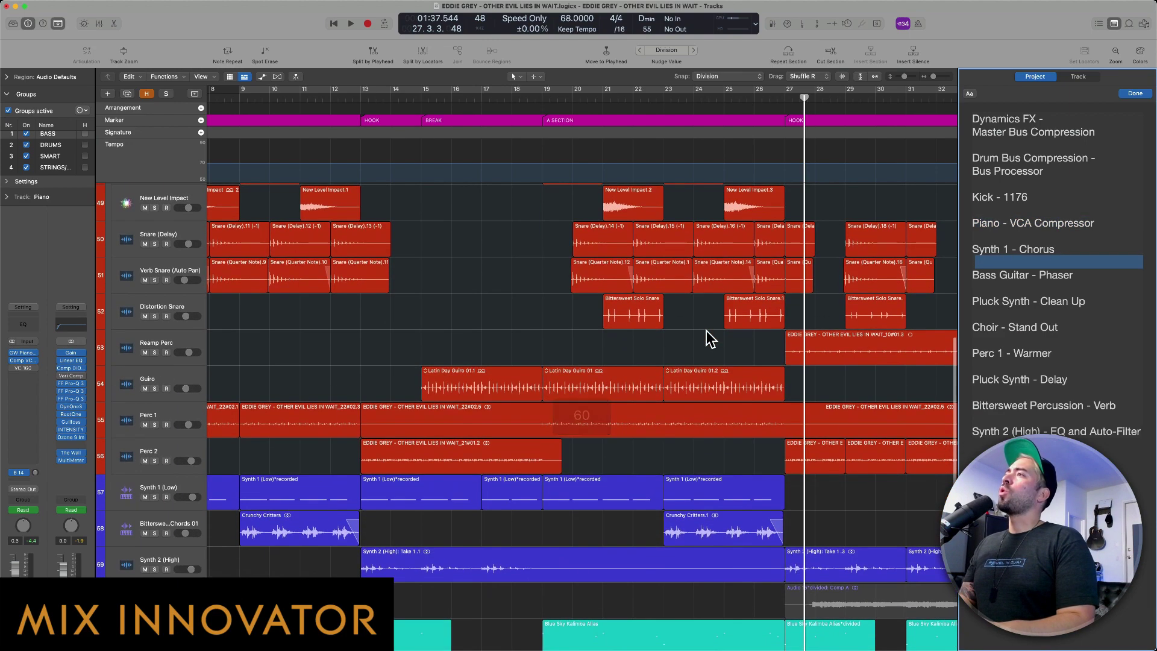
{"action": "scroll", "coordinate": [187, 360], "scroll_direction": "down", "scroll_amount": 2}
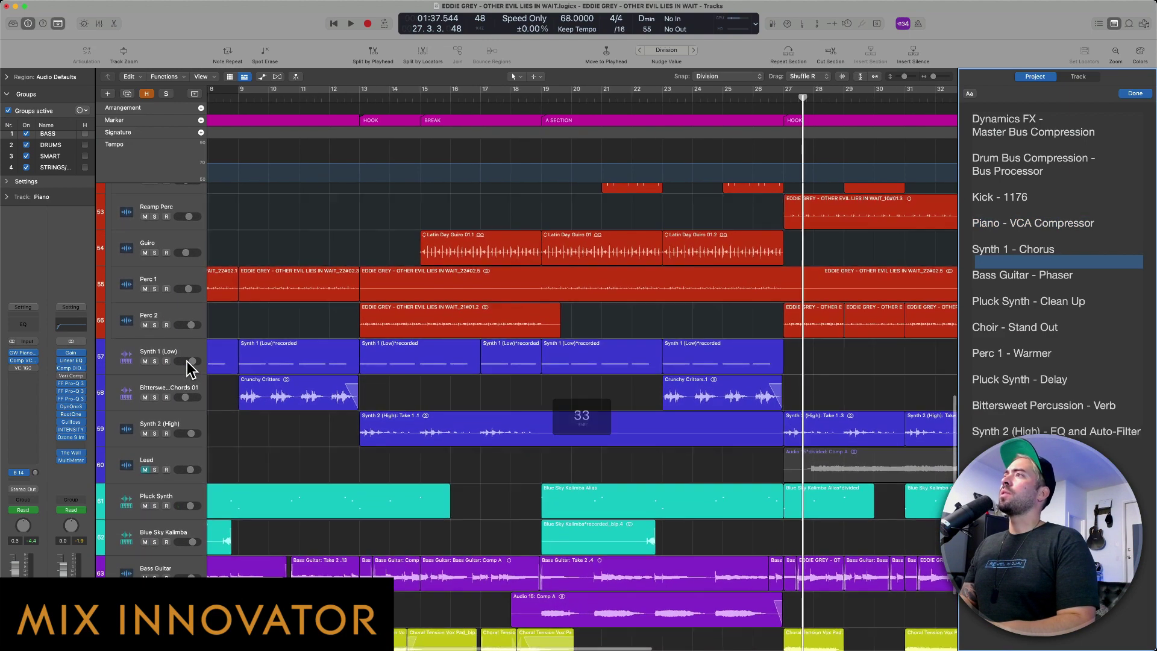
{"action": "left_click", "coordinate": [169, 338]}
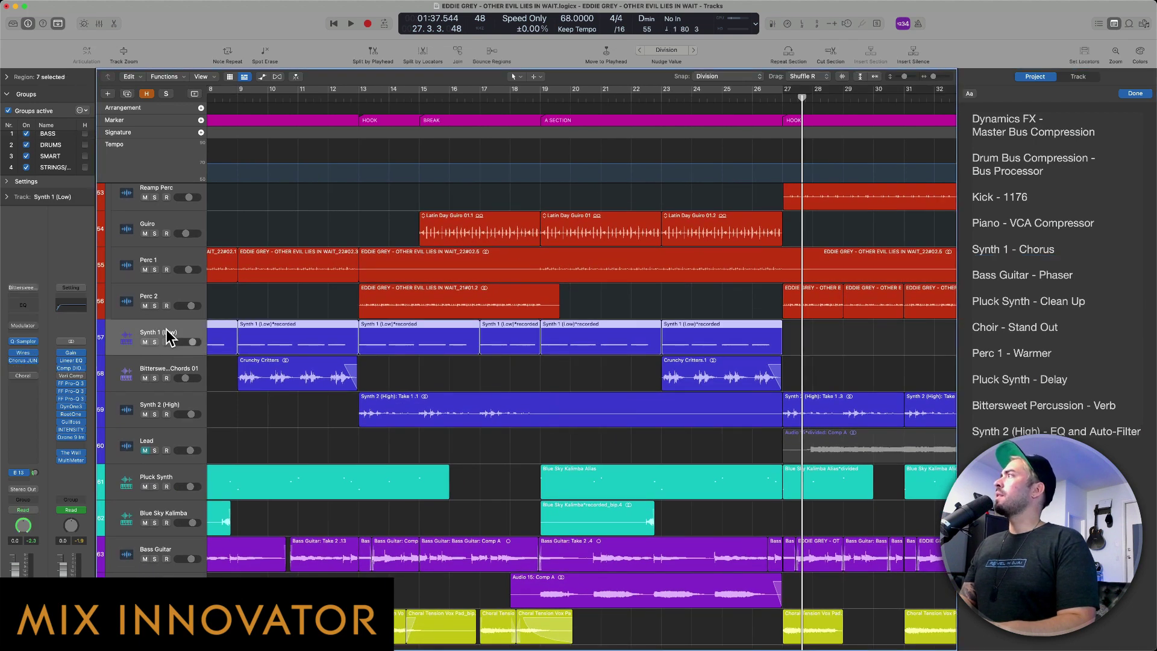
{"action": "scroll", "coordinate": [239, 347], "scroll_direction": "left", "scroll_amount": 10}
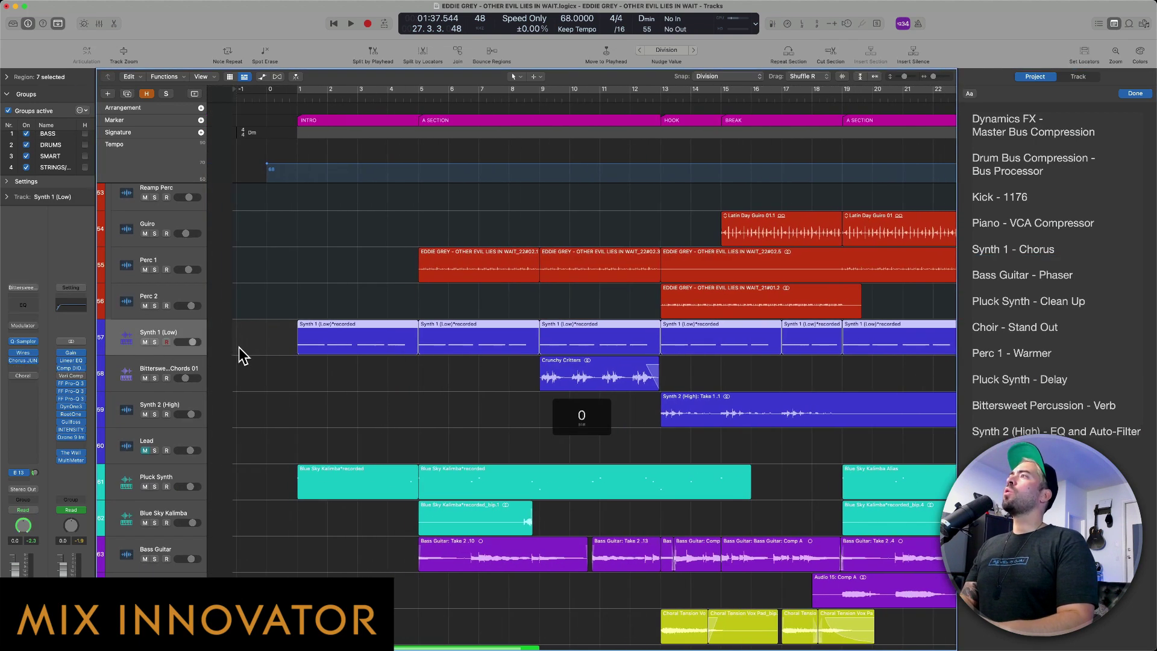
{"action": "left_click", "coordinate": [239, 347]}
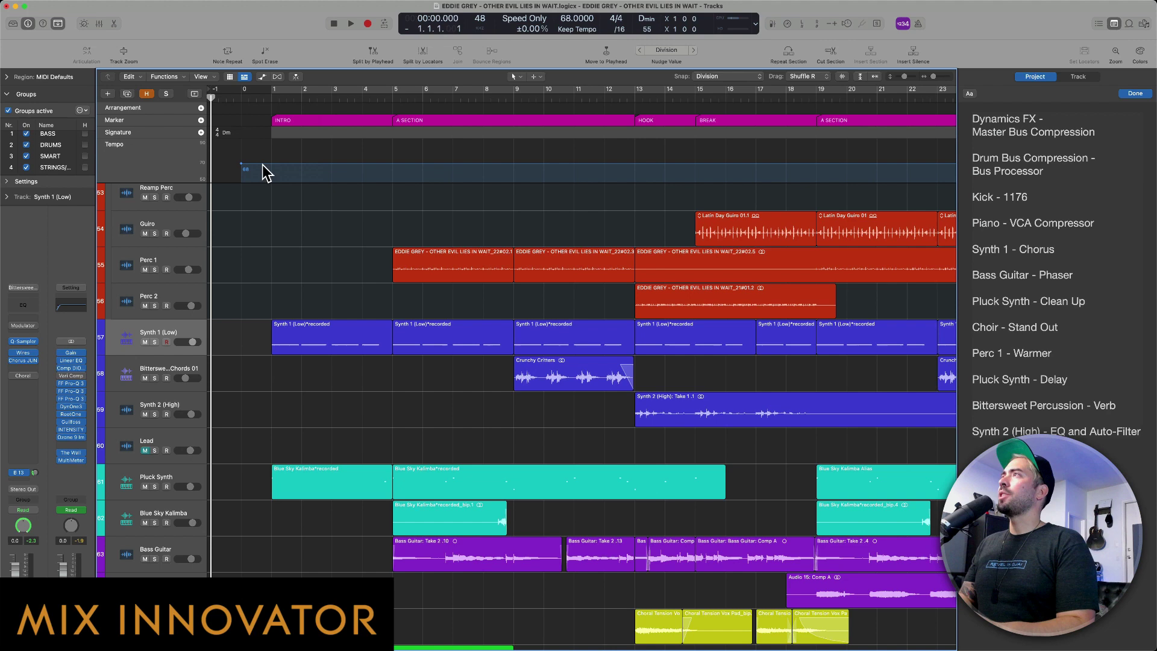
{"action": "left_click", "coordinate": [268, 97]}
Solo Synth 1 (Low), open its Chorus JUN-6 and Choral plug-ins and arrange both windows side by side.
{"action": "left_click", "coordinate": [154, 342]}
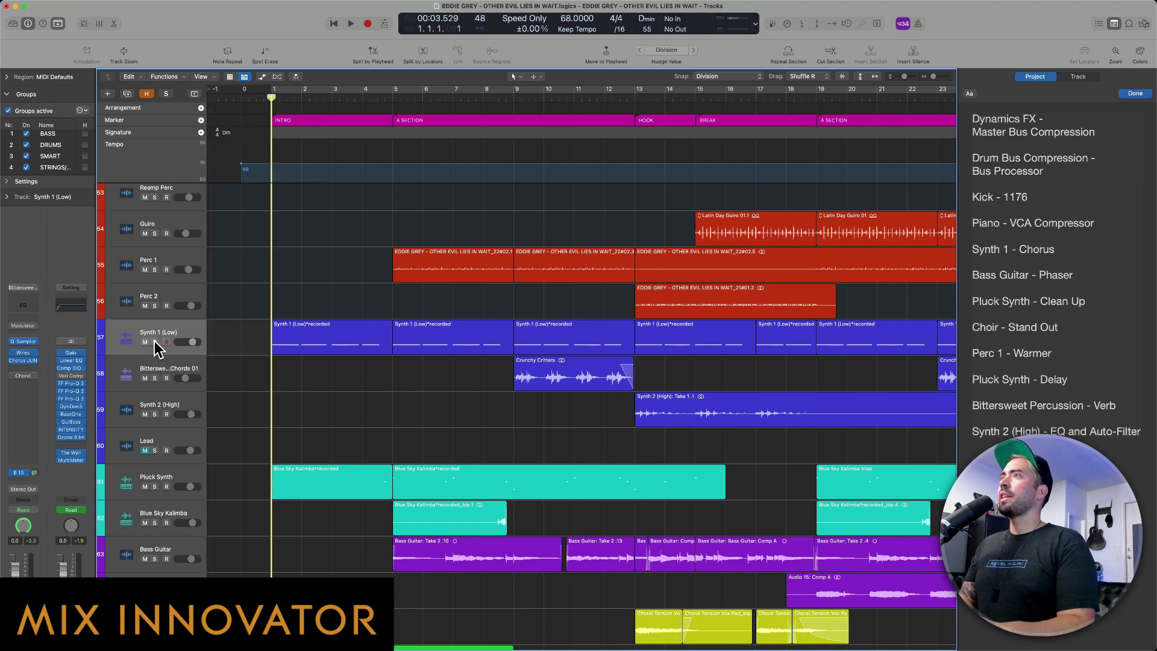
{"action": "left_click", "coordinate": [152, 327]}
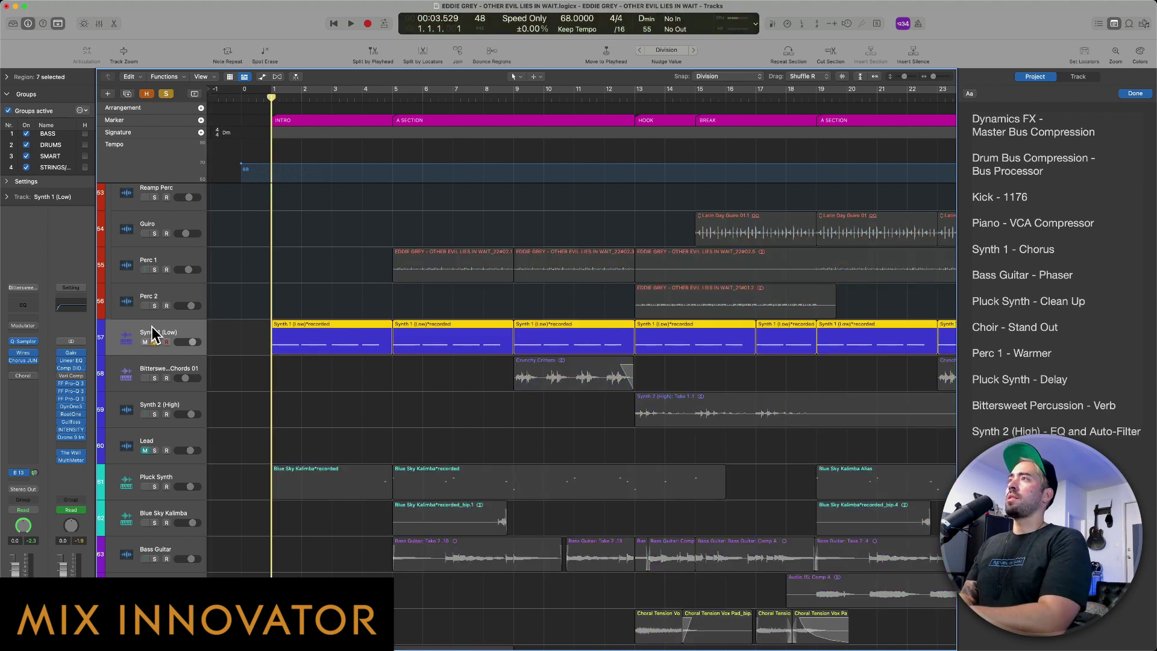
{"action": "left_click", "coordinate": [25, 365]}
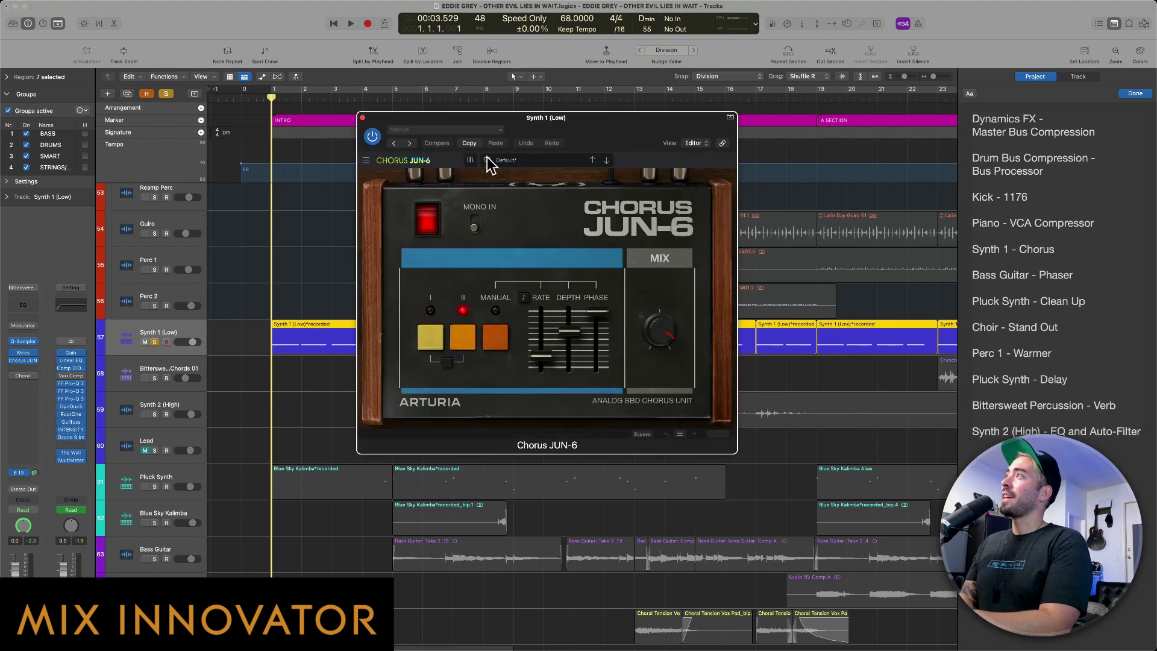
{"action": "left_click_drag", "start_coordinate": [591, 136], "coordinate": [488, 121]}
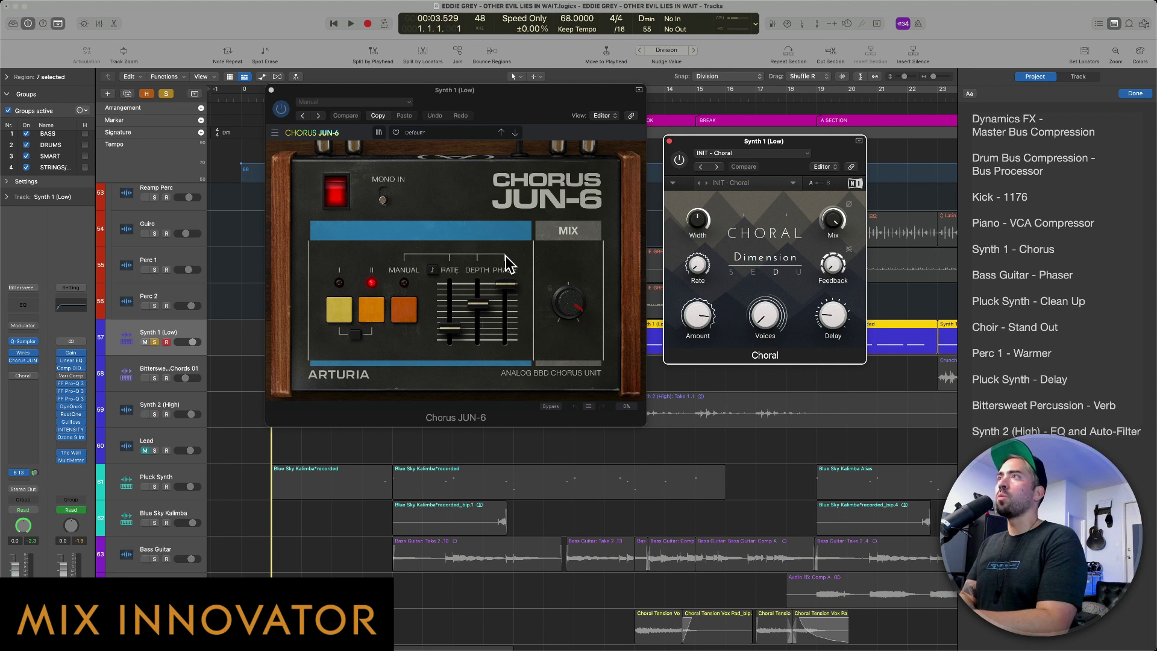
Play the soloed synth while switching Chorus JUN-6 between bypassed and active to compare the sound.
{"action": "left_click", "coordinate": [341, 190]}
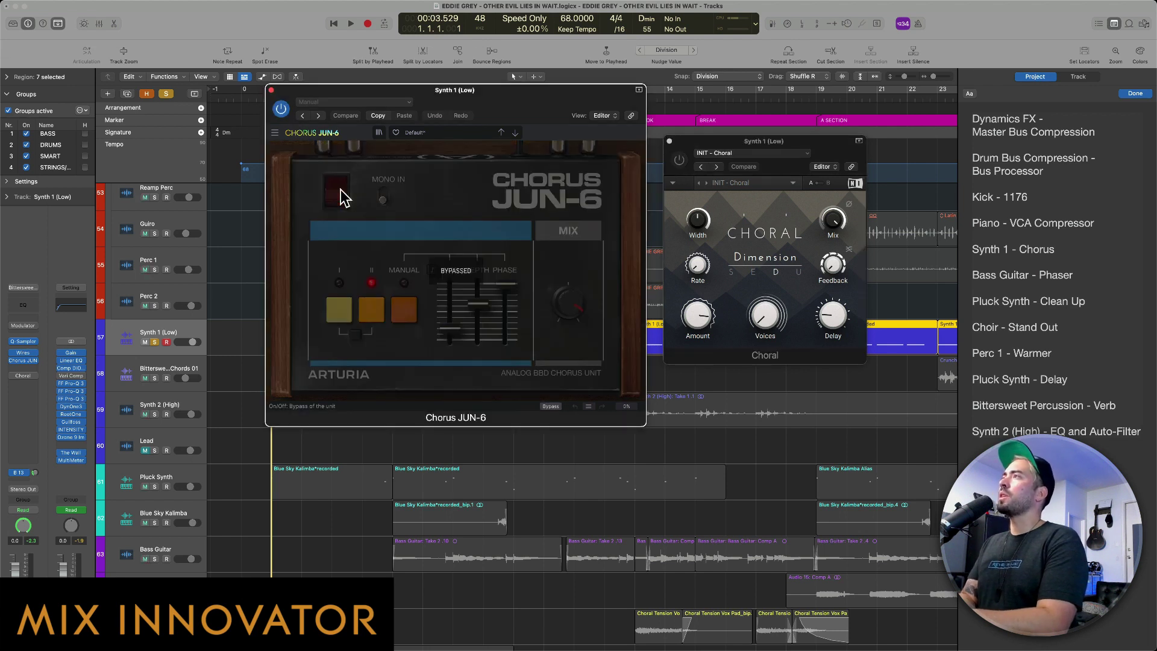
{"action": "key", "text": "space"}
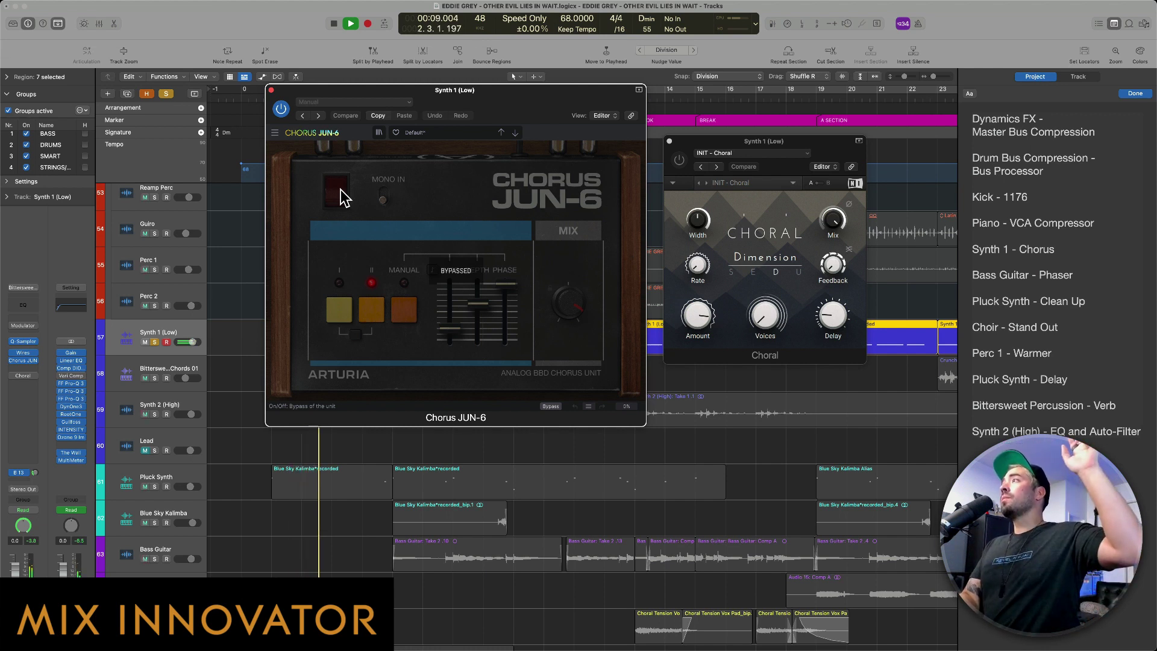
{"action": "left_click", "coordinate": [341, 190]}
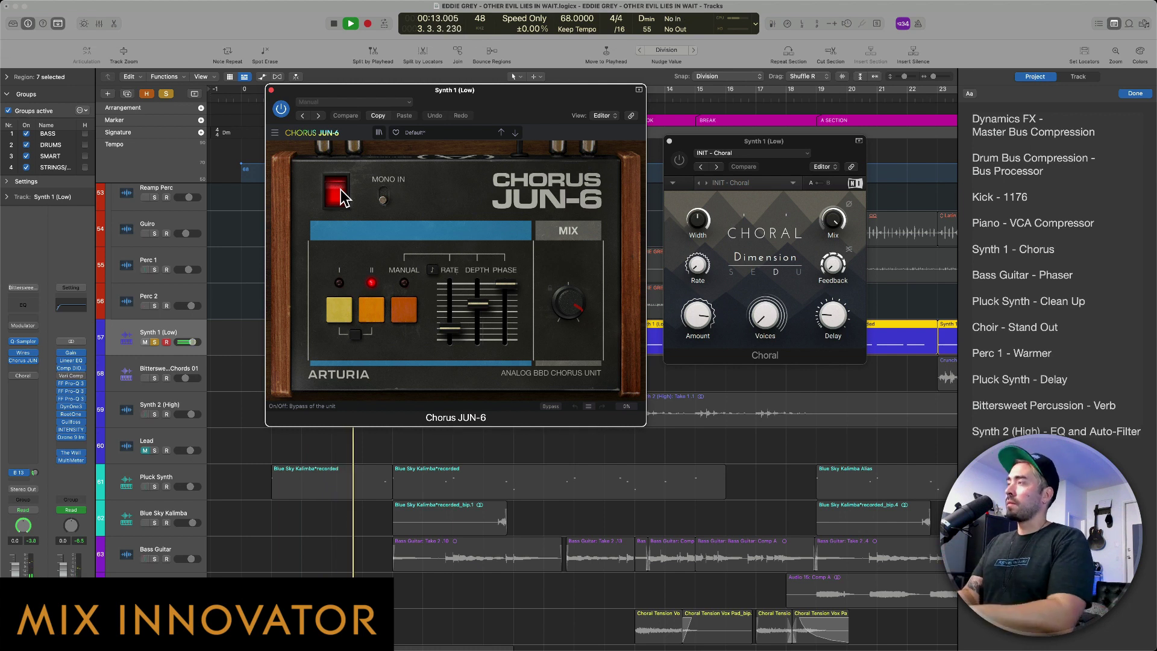
{"action": "left_click", "coordinate": [341, 192]}
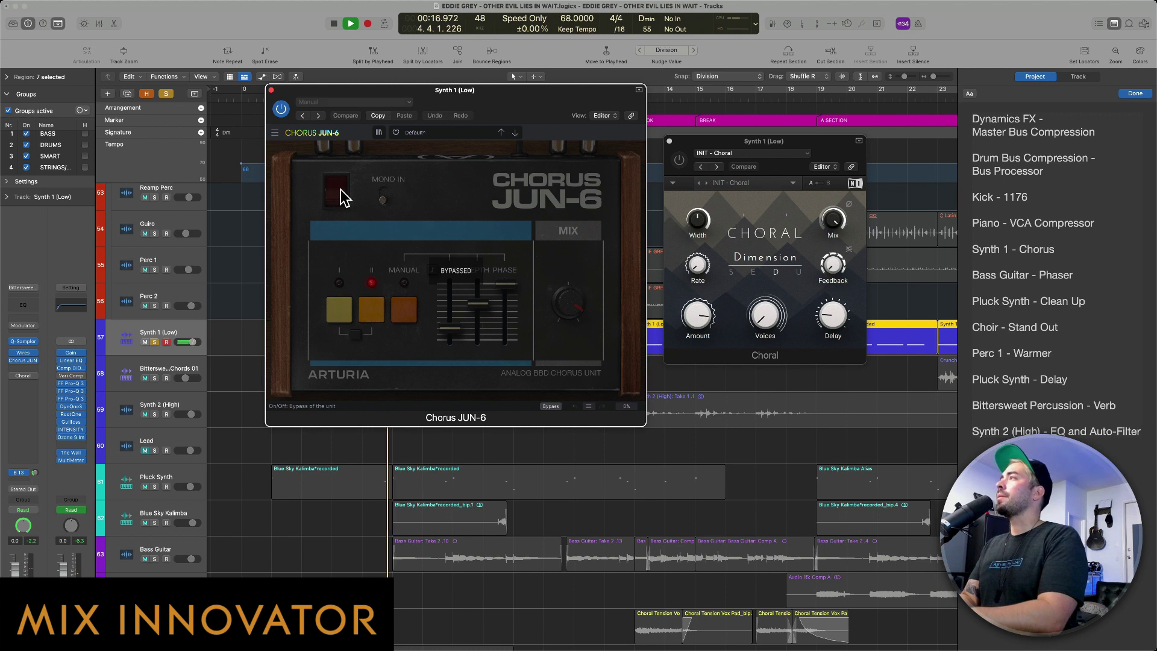
{"action": "left_click", "coordinate": [341, 192]}
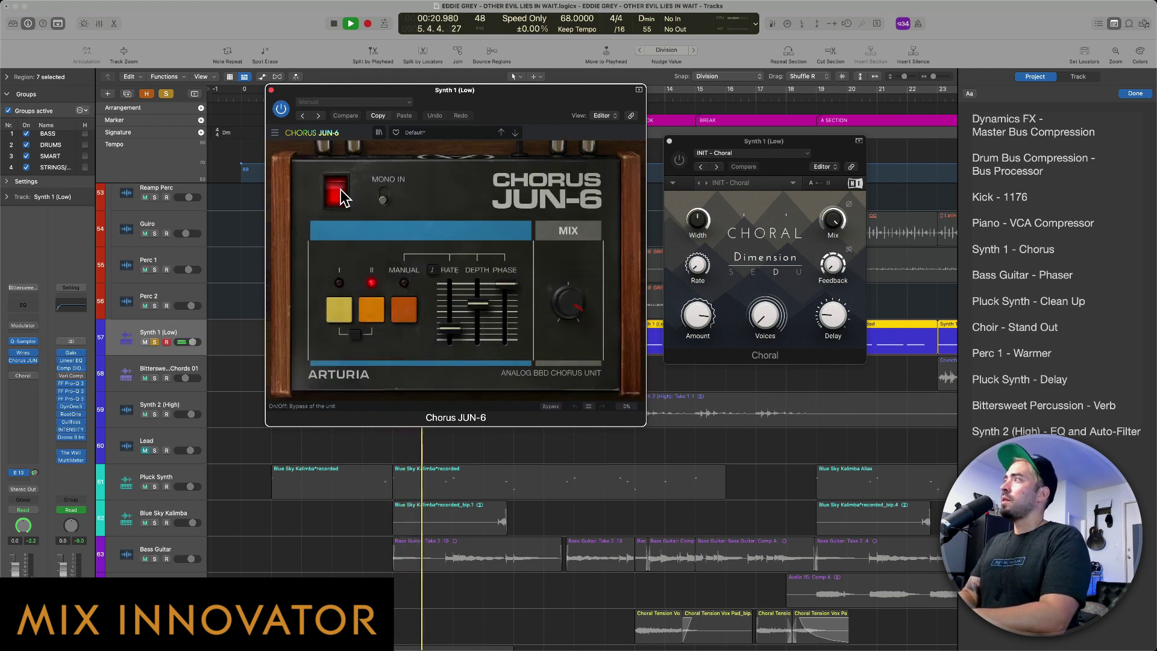
{"action": "key", "text": "space"}
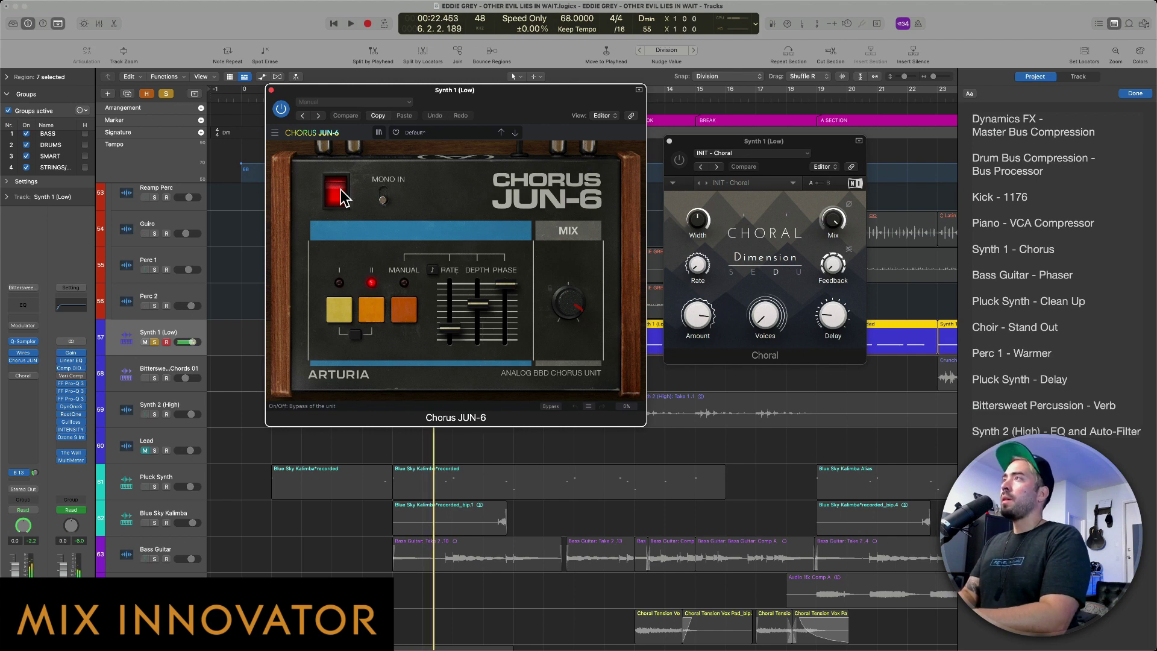
Unsolo Synth 1 (Low), play the full mix while toggling Chorus JUN-6, and leave the chorus bypassed.
{"action": "left_click", "coordinate": [154, 342]}
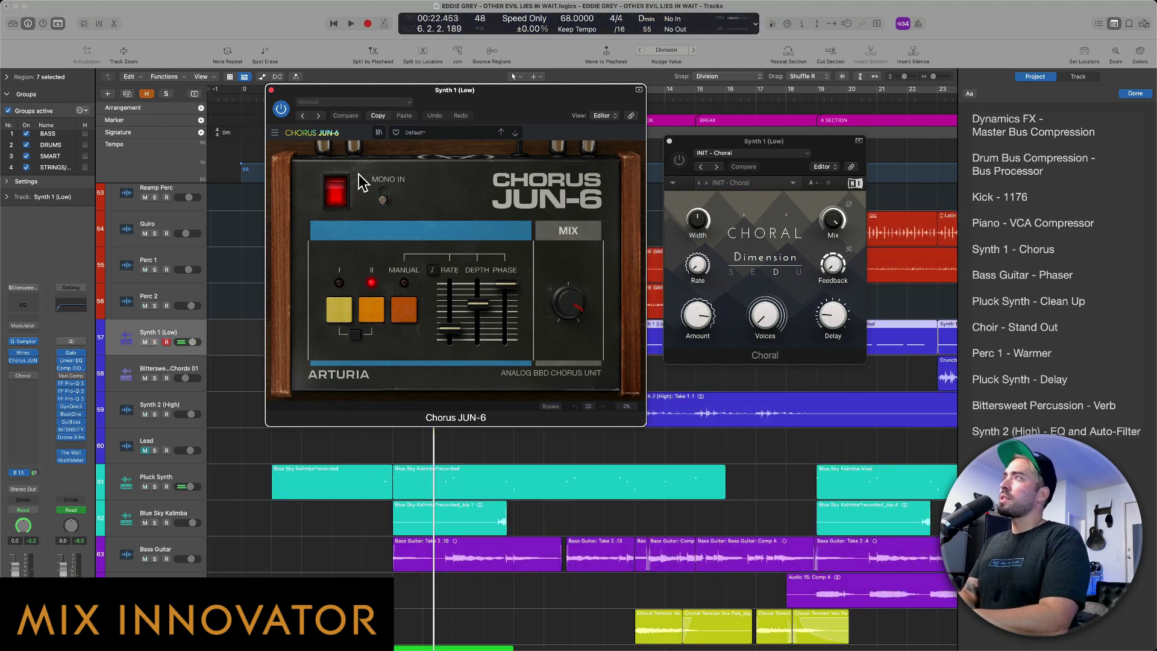
{"action": "left_click", "coordinate": [336, 192]}
{"action": "key", "text": "shift+space"}
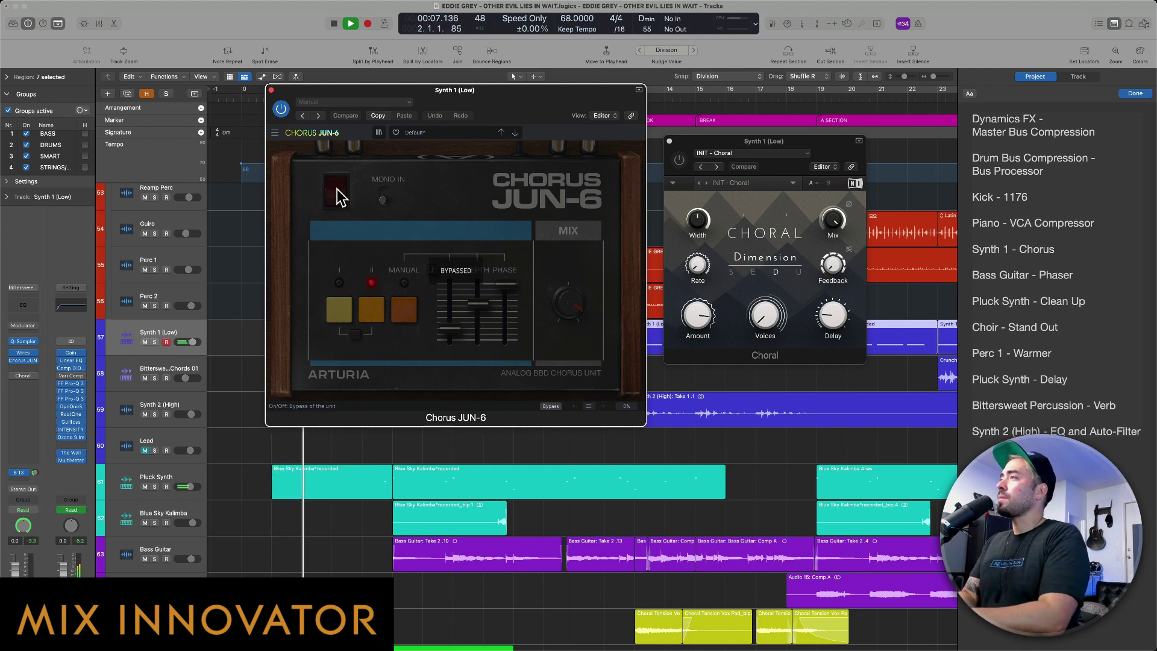
{"action": "left_click", "coordinate": [338, 192]}
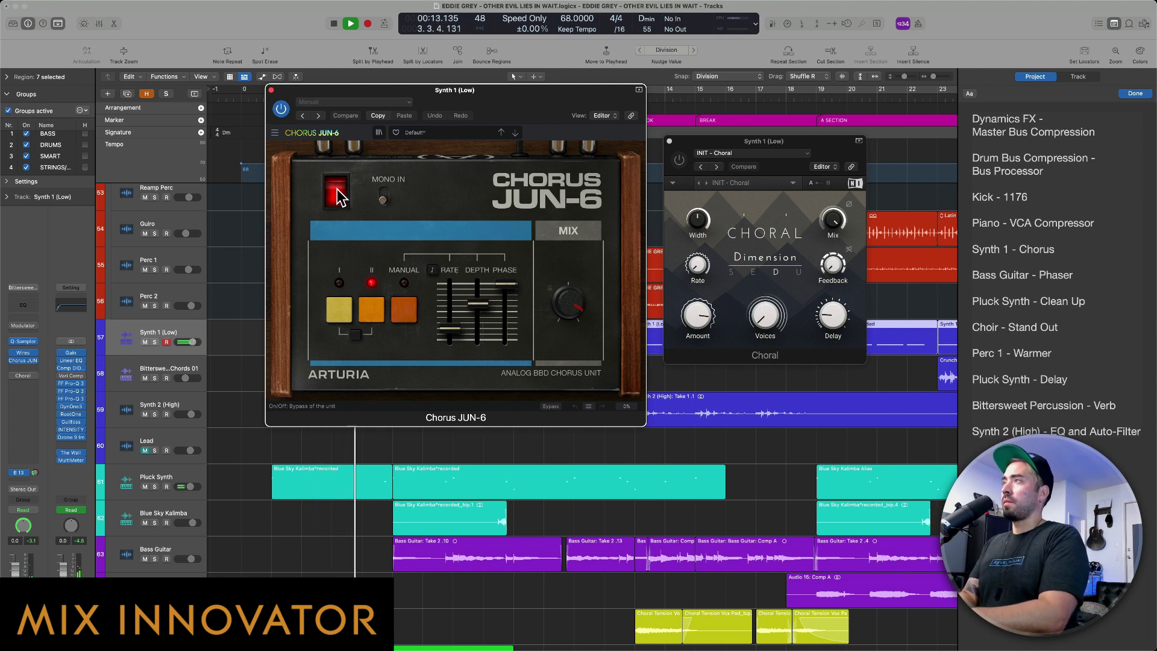
{"action": "key", "text": "space"}
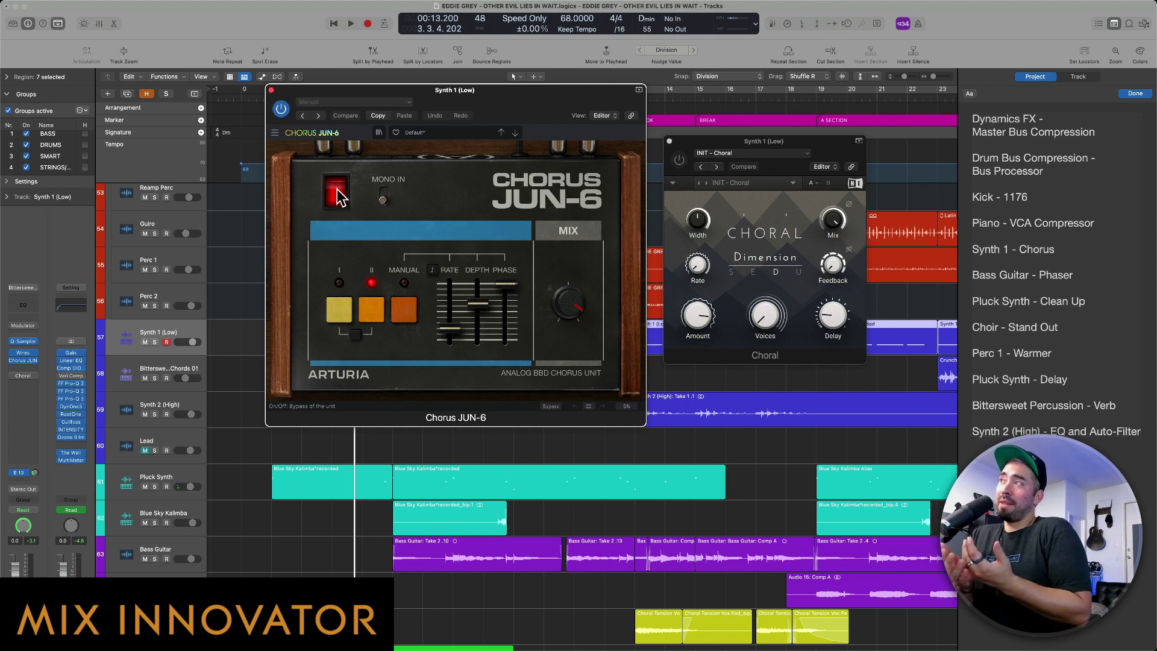
{"action": "left_click", "coordinate": [337, 196]}
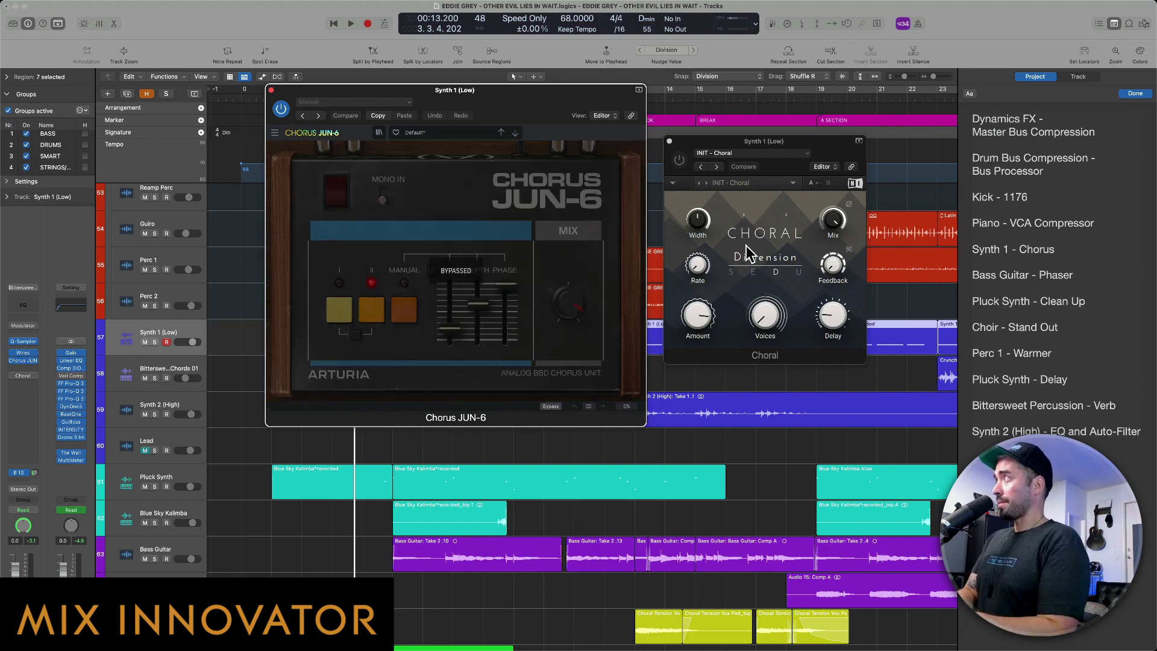
Switch to the Komplete 13 comparison page in the browser and examine the sampled instruments and content further down the chart.
{"action": "key", "text": "ctrl+Left"}
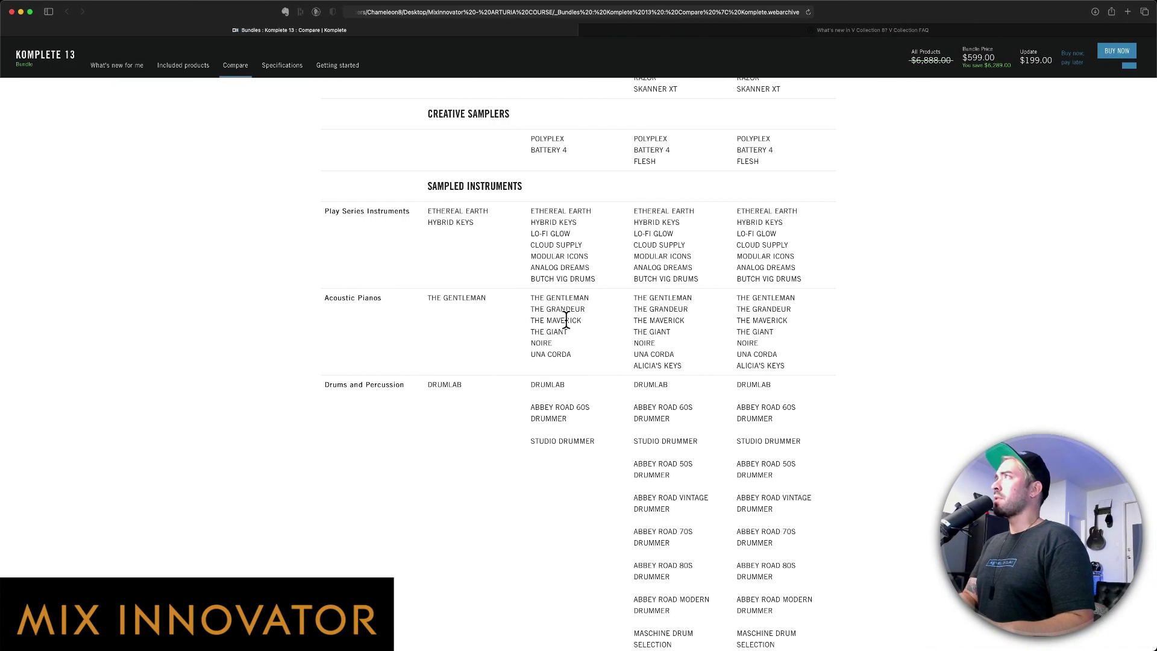
{"action": "scroll", "coordinate": [570, 271], "scroll_direction": "down", "scroll_amount": 1}
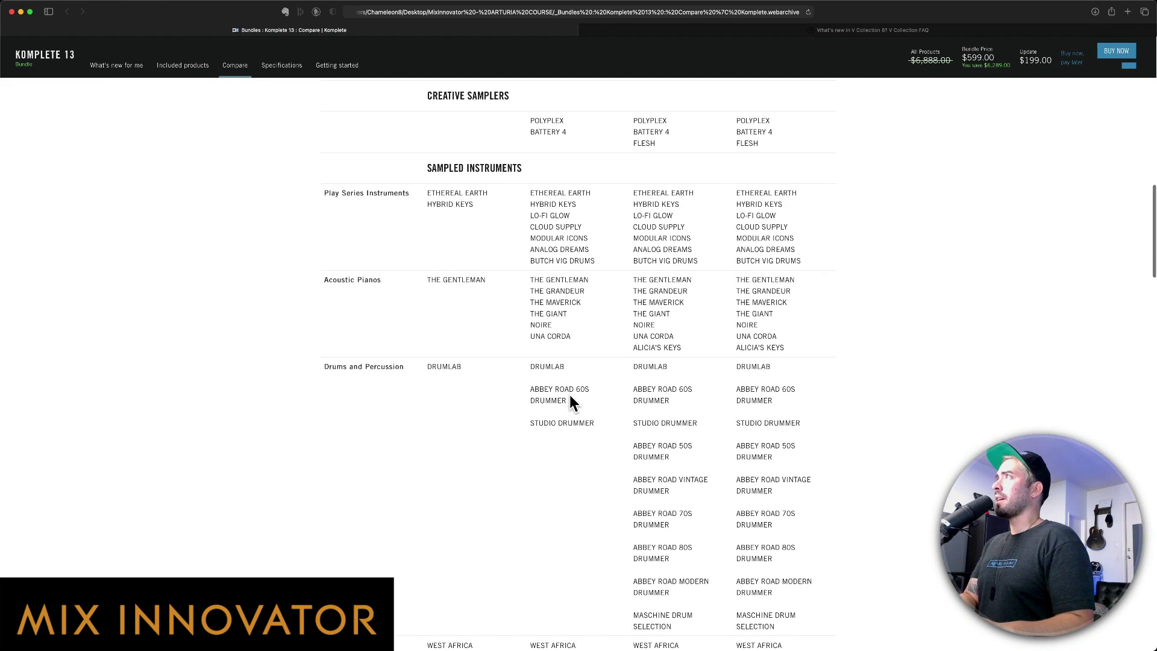
{"action": "scroll", "coordinate": [569, 379], "scroll_direction": "down", "scroll_amount": 1}
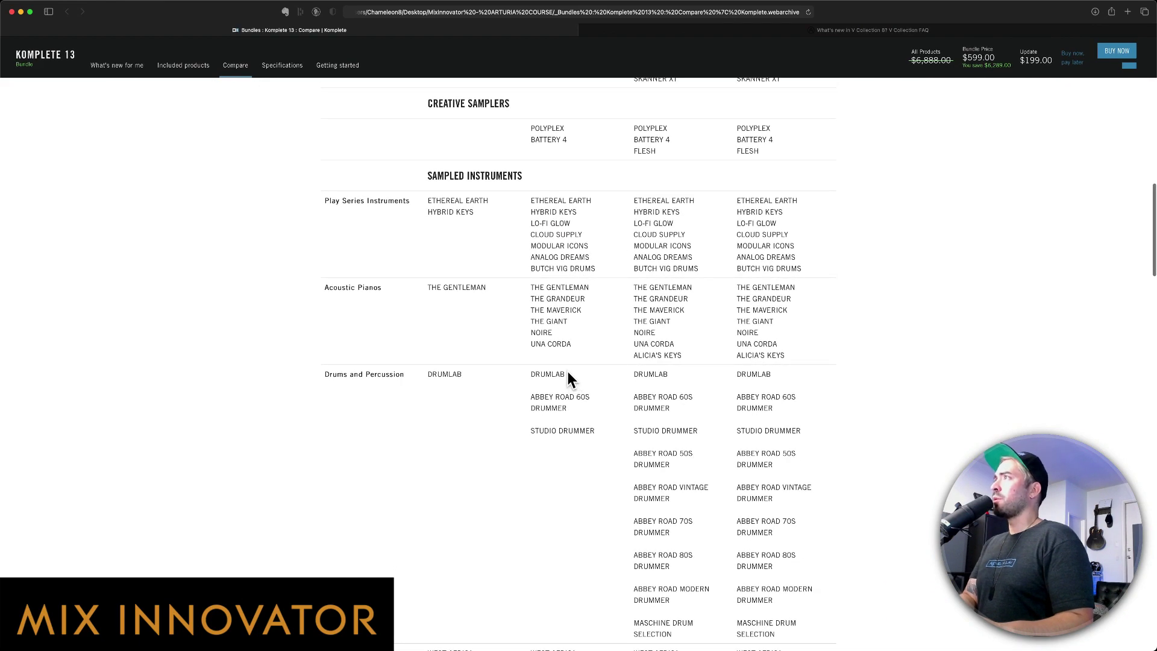
{"action": "scroll", "coordinate": [568, 371], "scroll_direction": "down", "scroll_amount": 15}
{"action": "scroll", "coordinate": [568, 372], "scroll_direction": "down", "scroll_amount": 15}
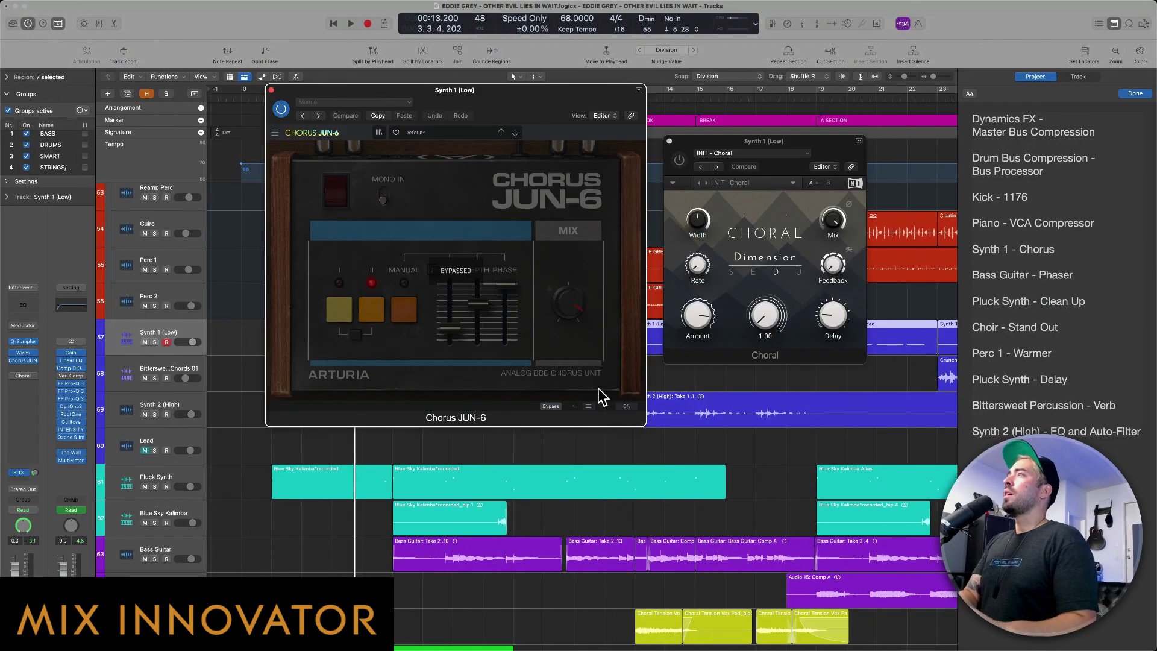
Return to Logic Pro, enable Choral and cycle its mode through Ensemble and Universal back to Dimension.
{"action": "left_click", "coordinate": [682, 156]}
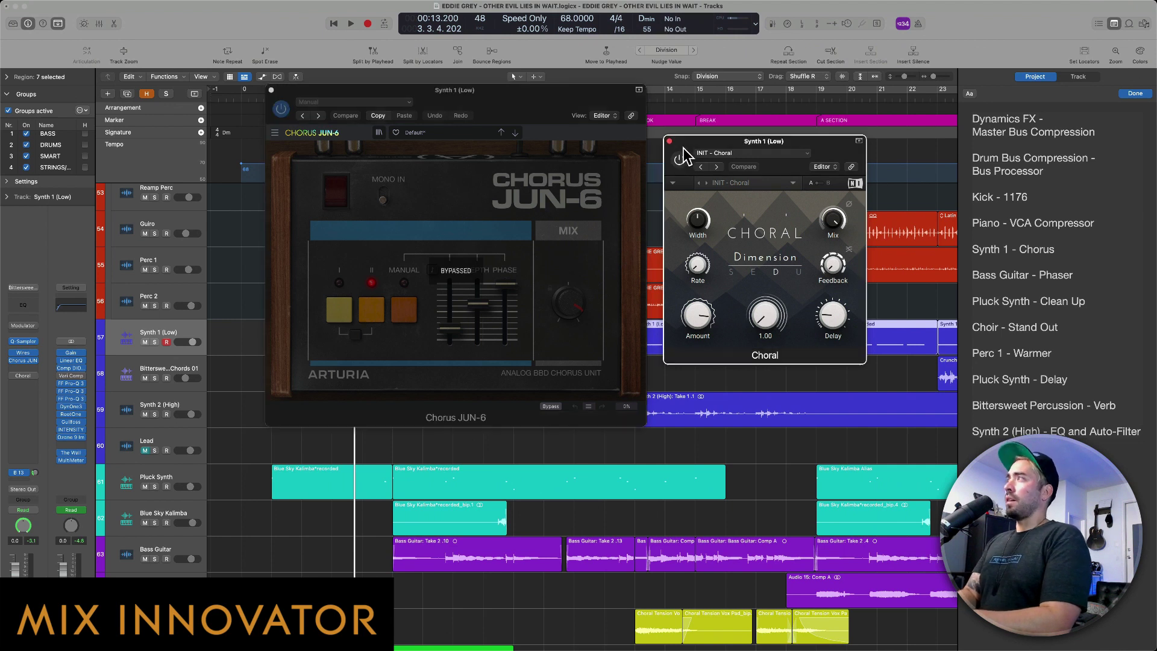
{"action": "left_click", "coordinate": [678, 159]}
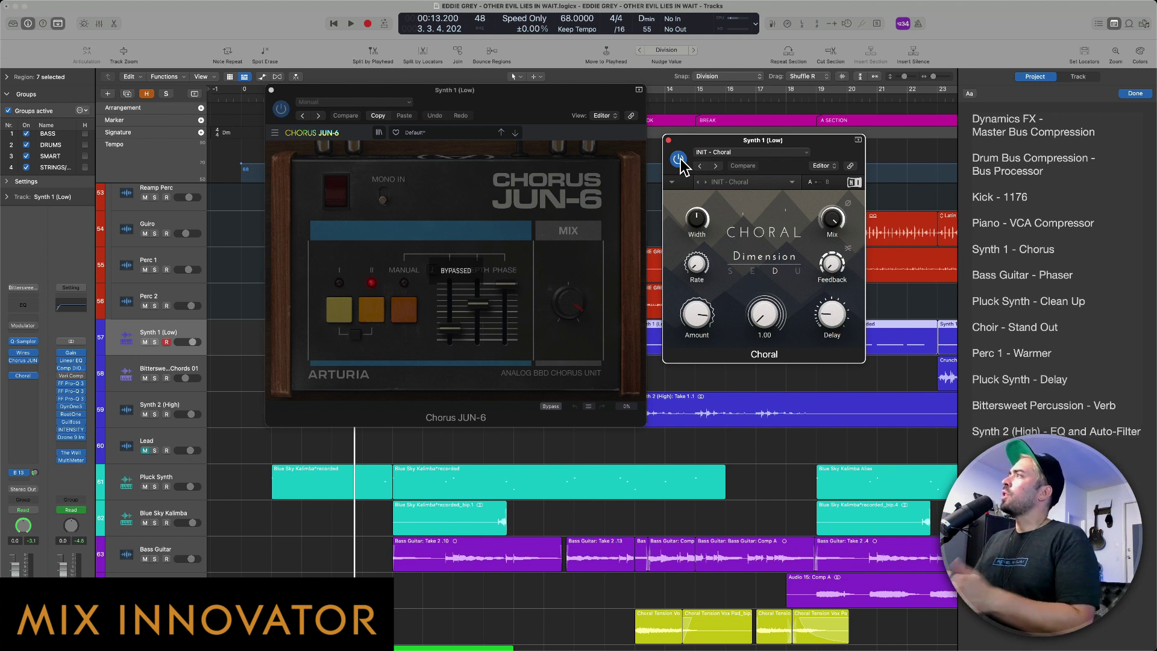
{"action": "left_click", "coordinate": [753, 271]}
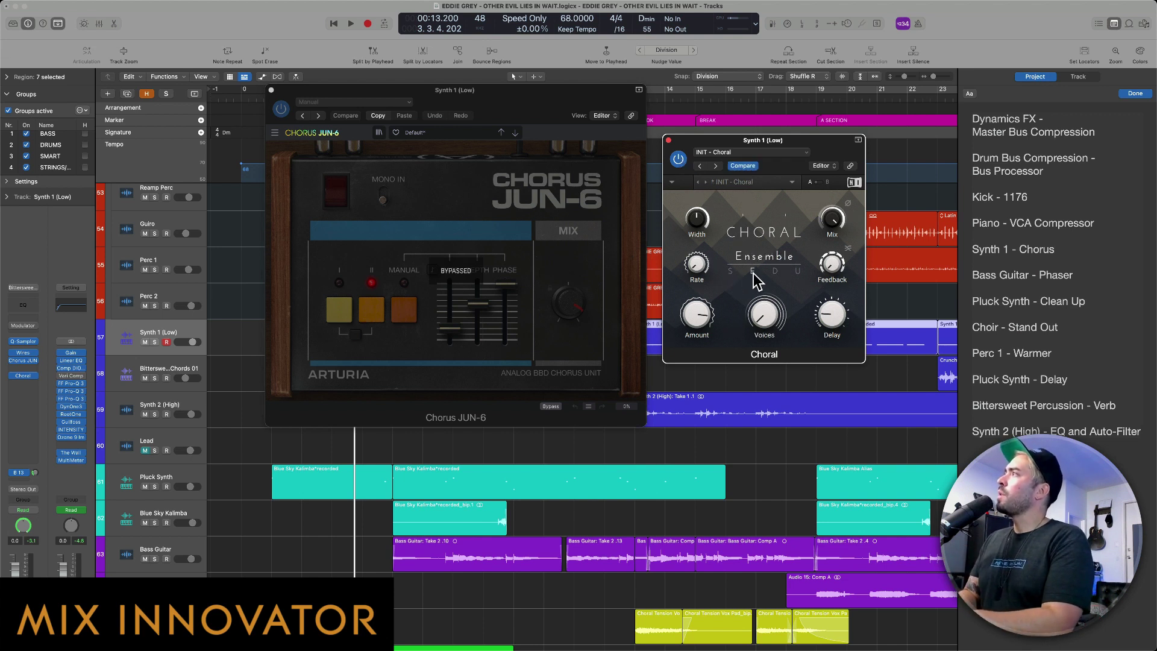
{"action": "left_click", "coordinate": [797, 271]}
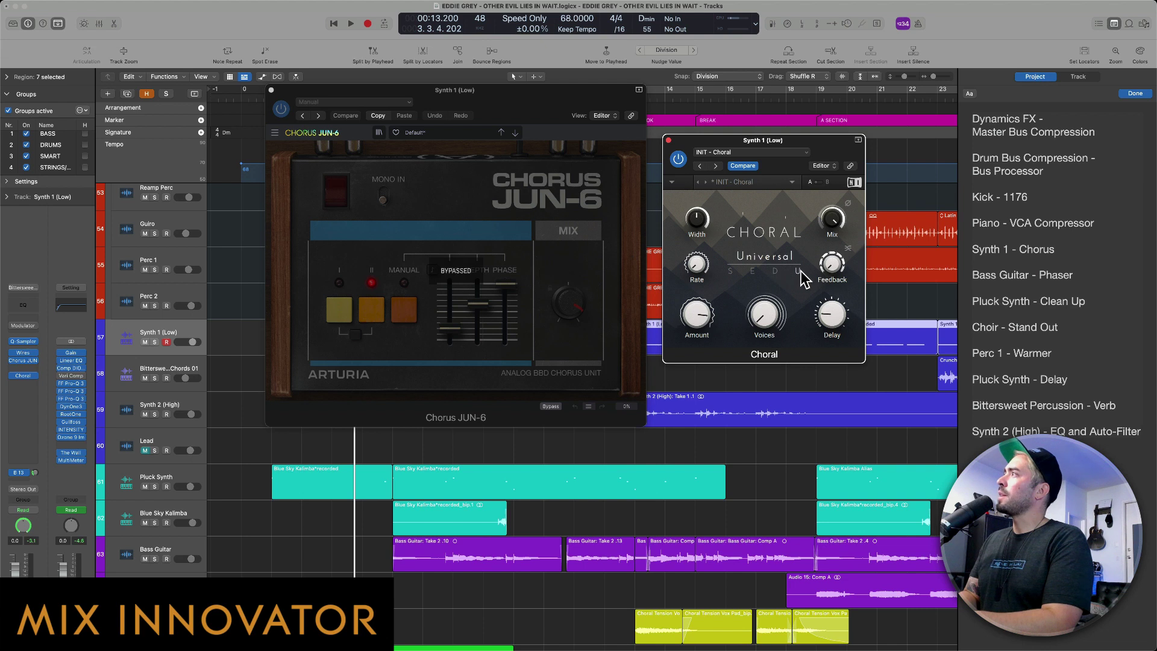
{"action": "left_click", "coordinate": [777, 274]}
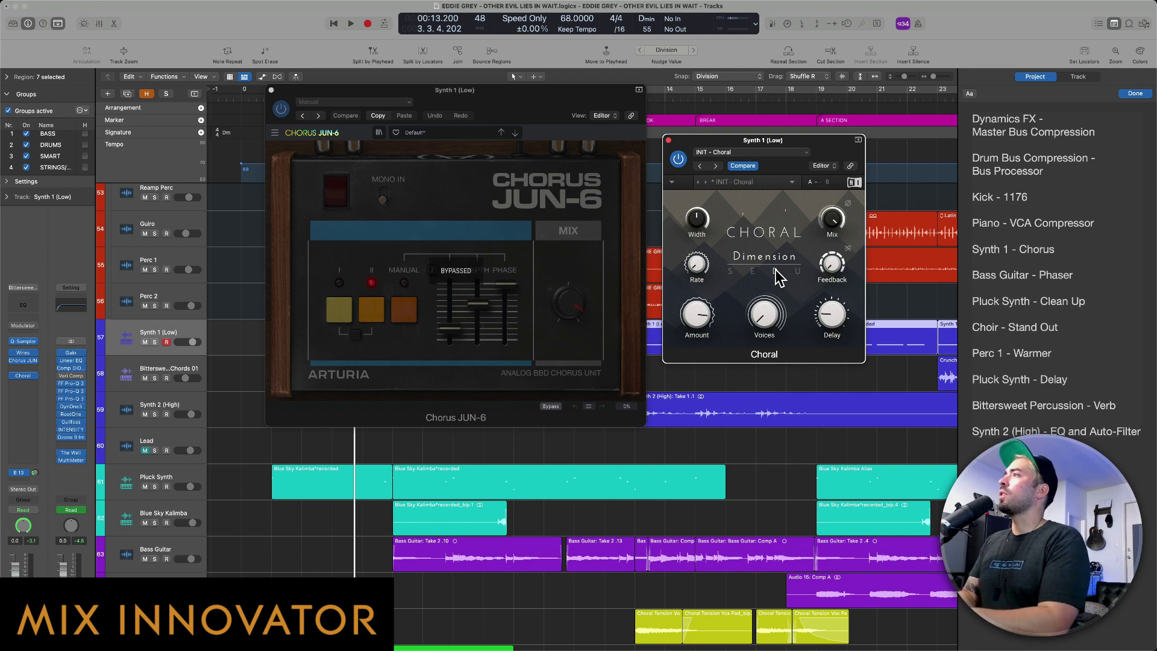
Solo Synth 1 (Low) and play it from the beginning while switching Choral off and on to compare the sound.
{"action": "left_click", "coordinate": [155, 342]}
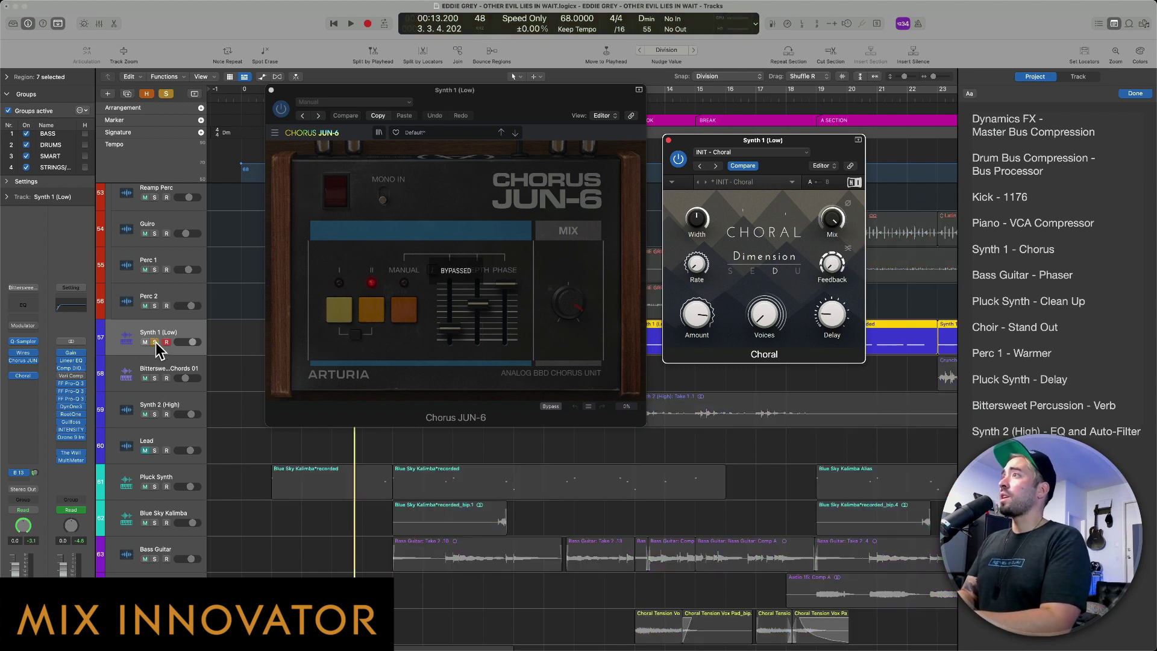
{"action": "key", "text": "Return"}
{"action": "key", "text": "space"}
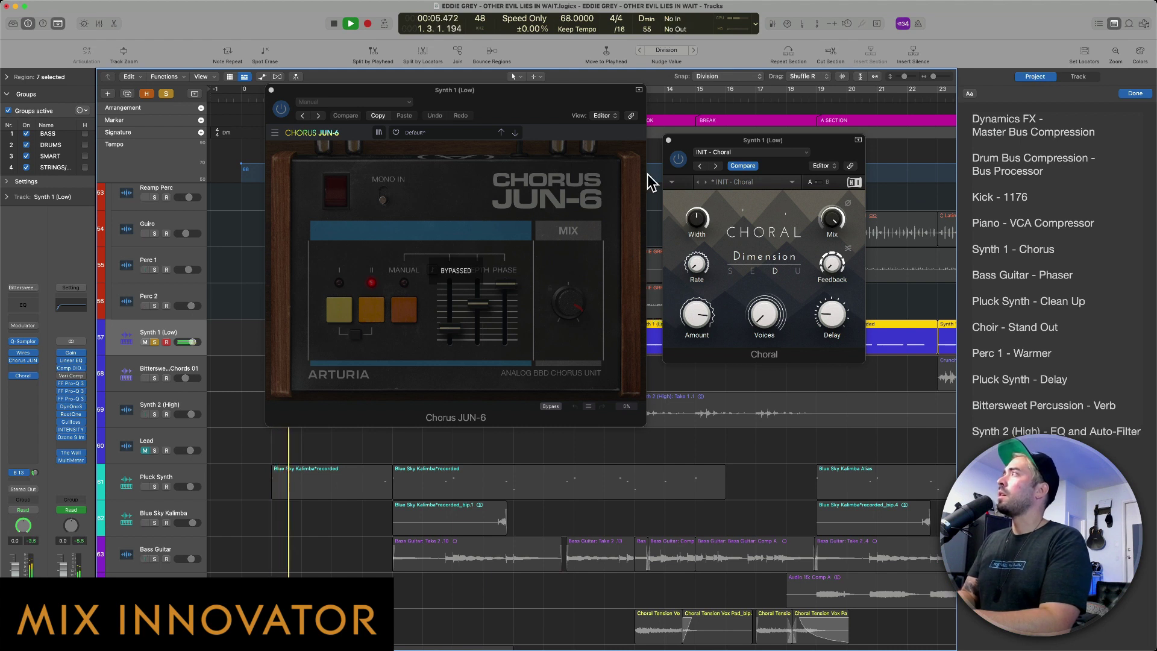
{"action": "left_click", "coordinate": [681, 156]}
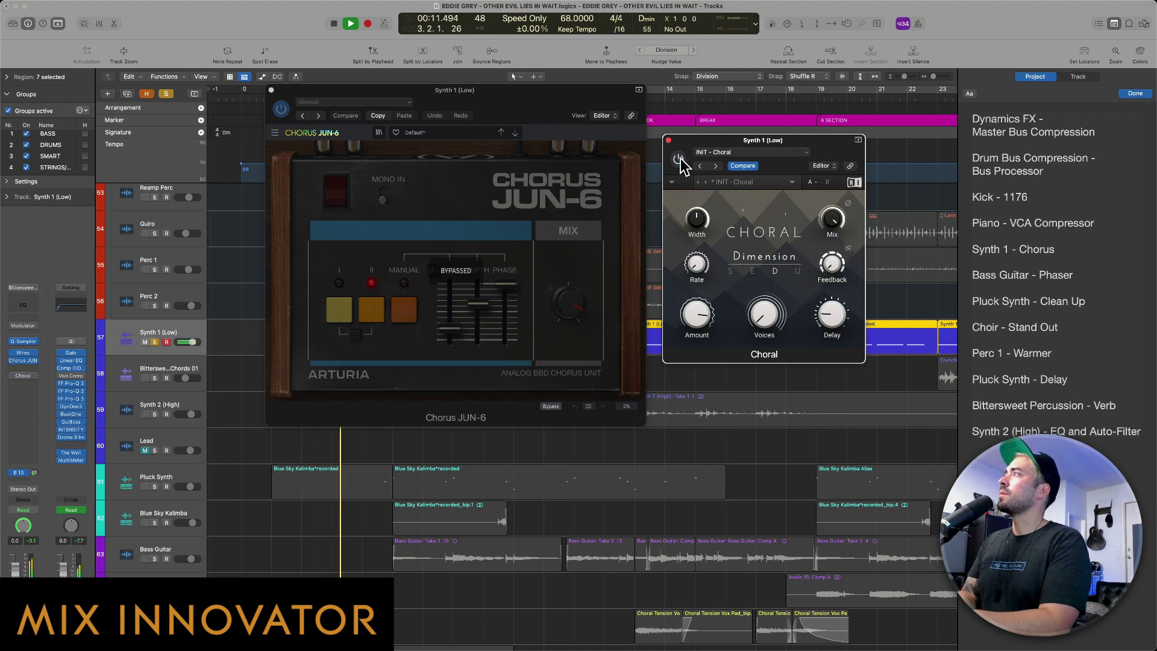
{"action": "left_click", "coordinate": [679, 159]}
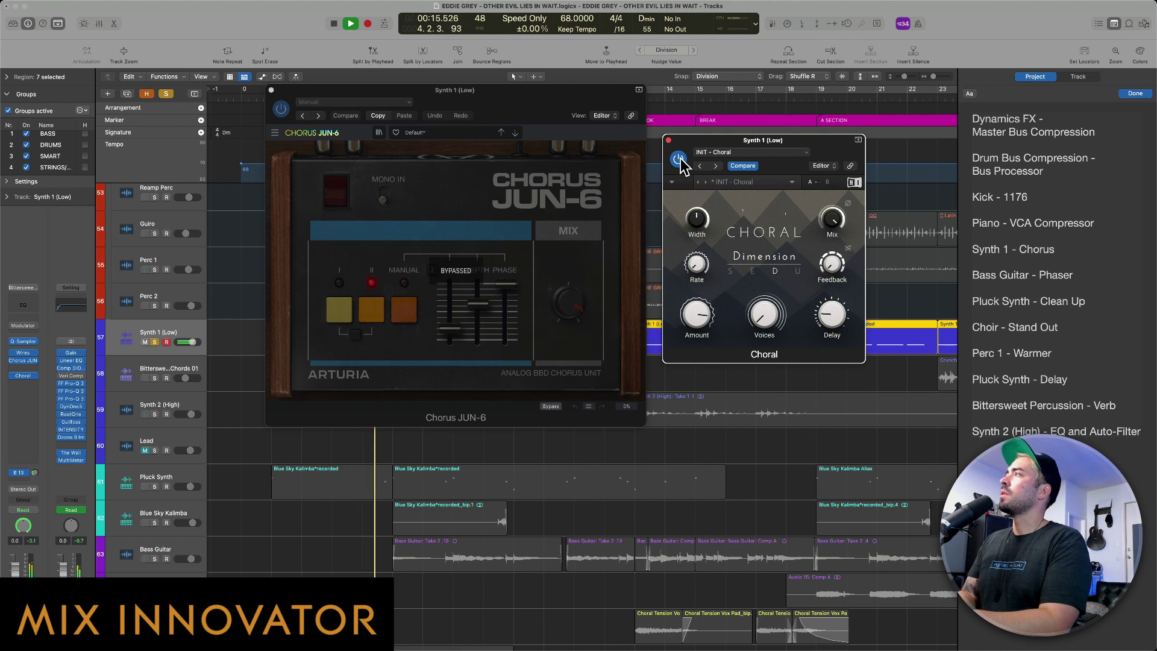
{"action": "left_click", "coordinate": [679, 159]}
Continue the comparison by switching Chorus JUN-6 off, toggling Choral on and off, re-enabling Chorus JUN-6, and stopping playback.
{"action": "left_click", "coordinate": [280, 110]}
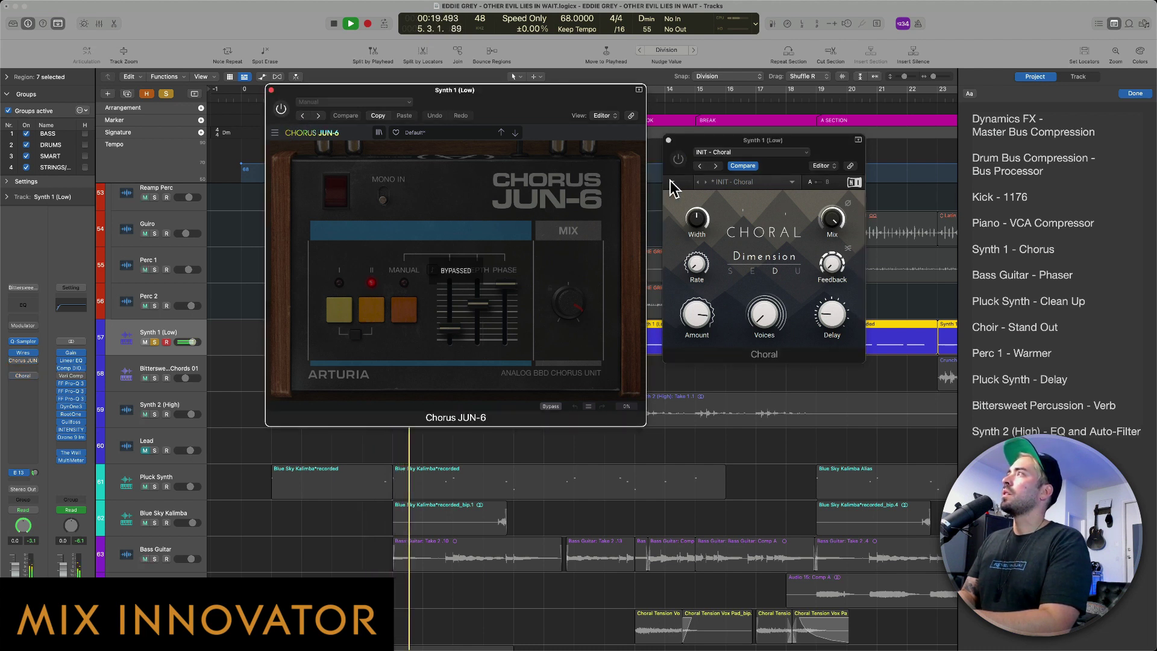
{"action": "left_click", "coordinate": [678, 160]}
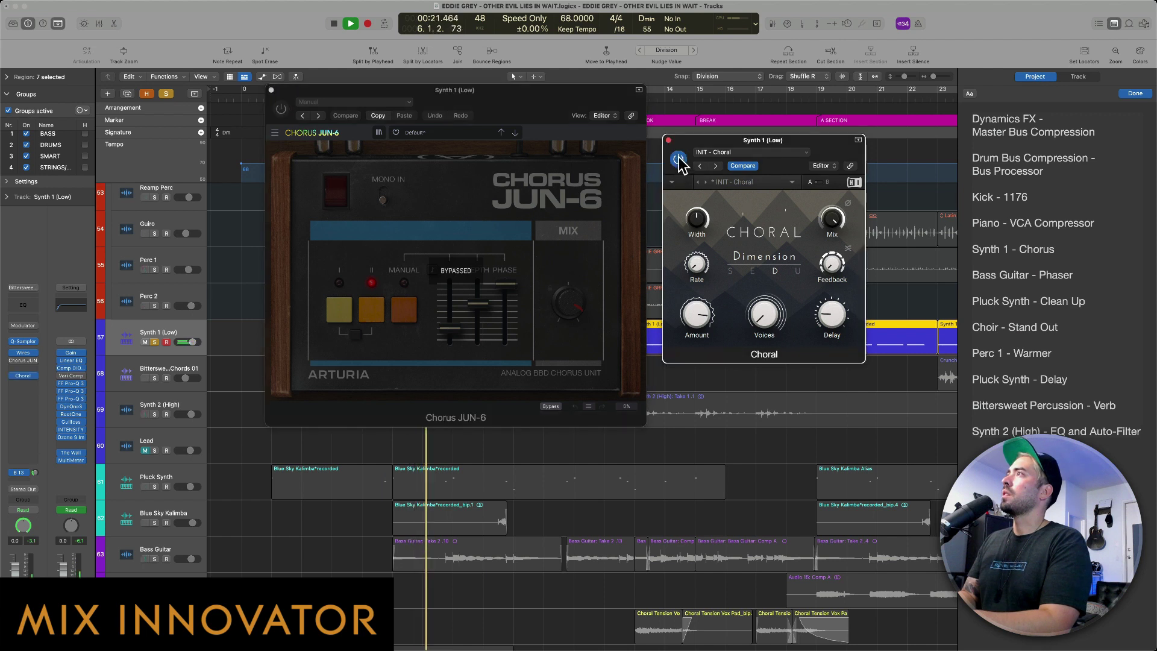
{"action": "left_click", "coordinate": [678, 159]}
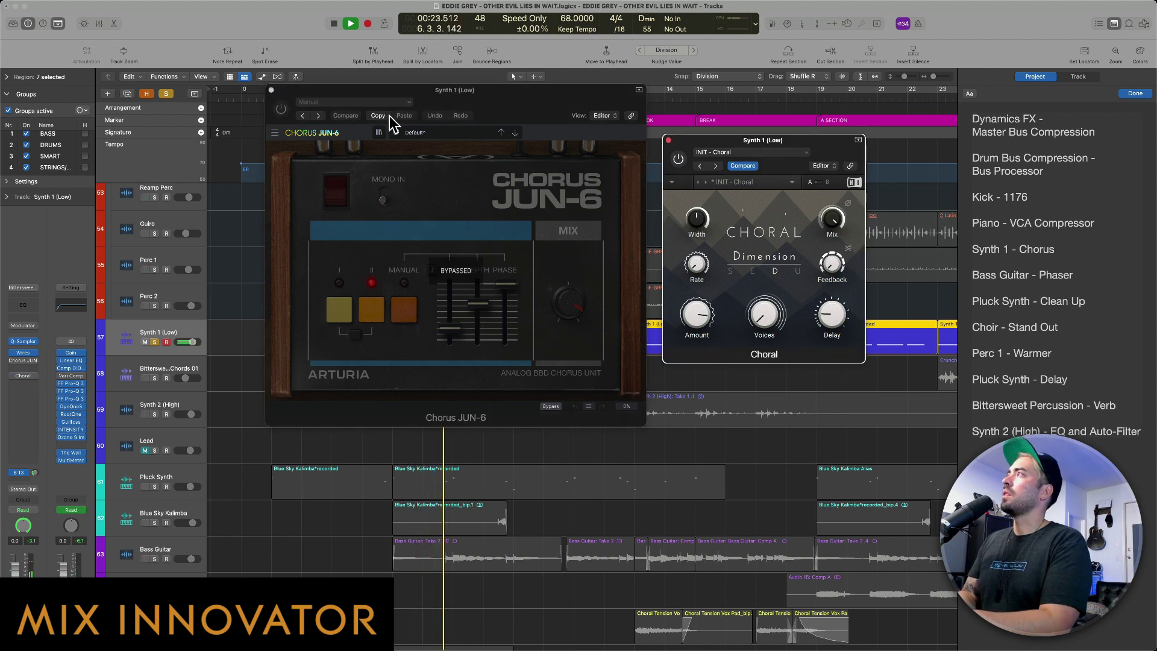
{"action": "left_click", "coordinate": [284, 94]}
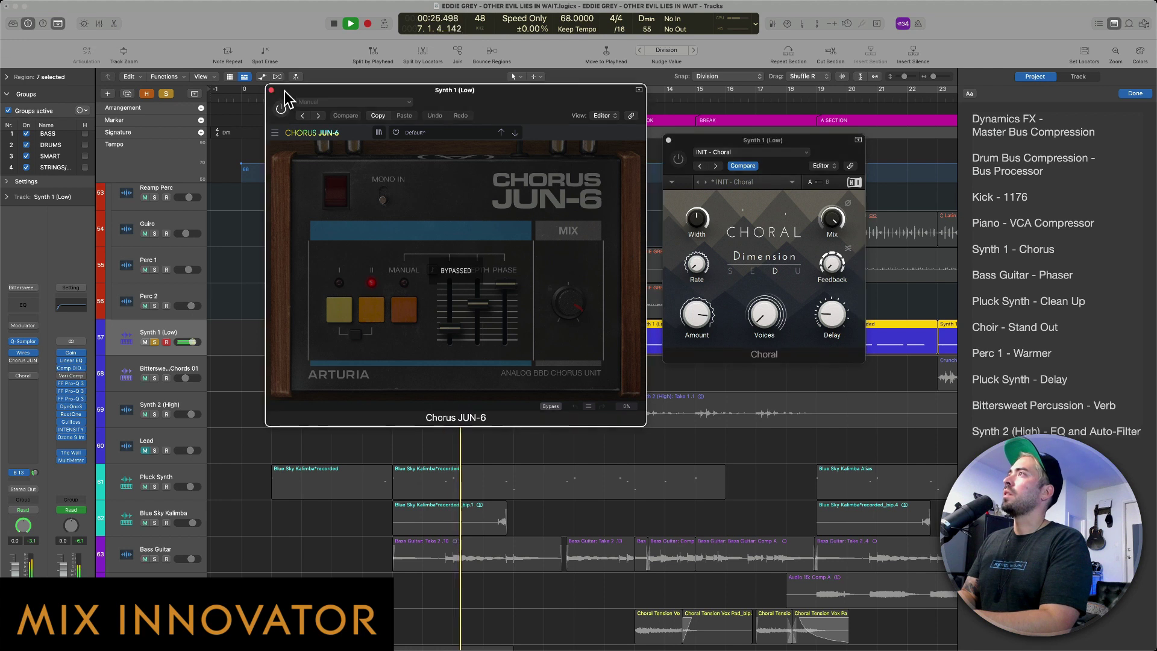
{"action": "left_click", "coordinate": [281, 109]}
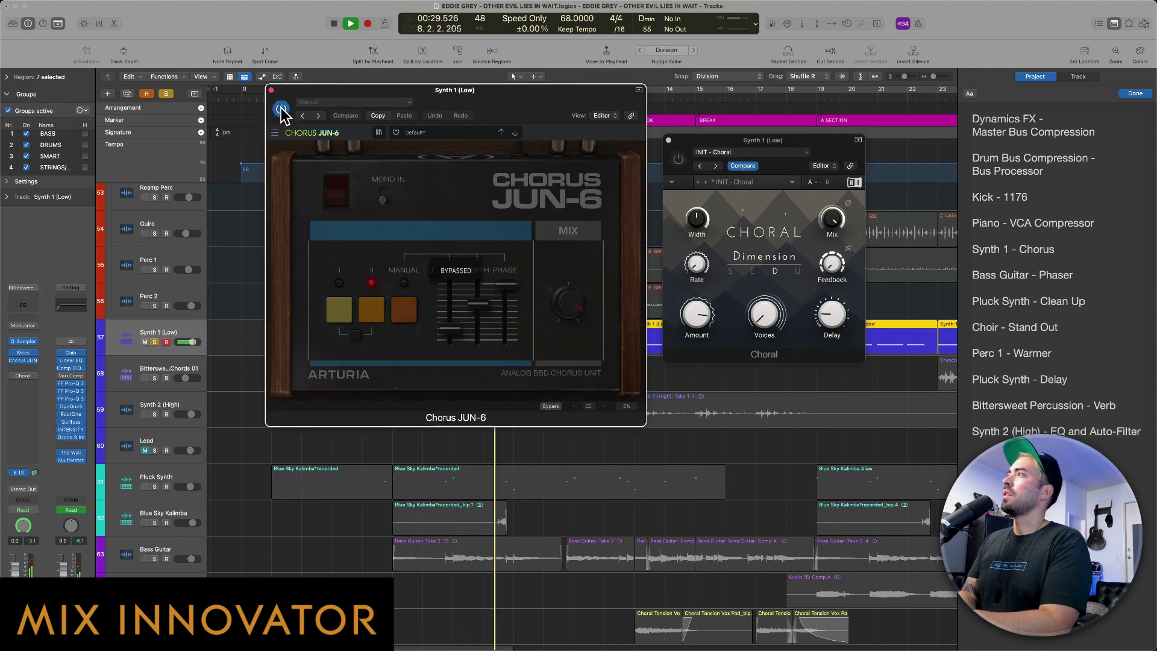
{"action": "key", "text": "space"}
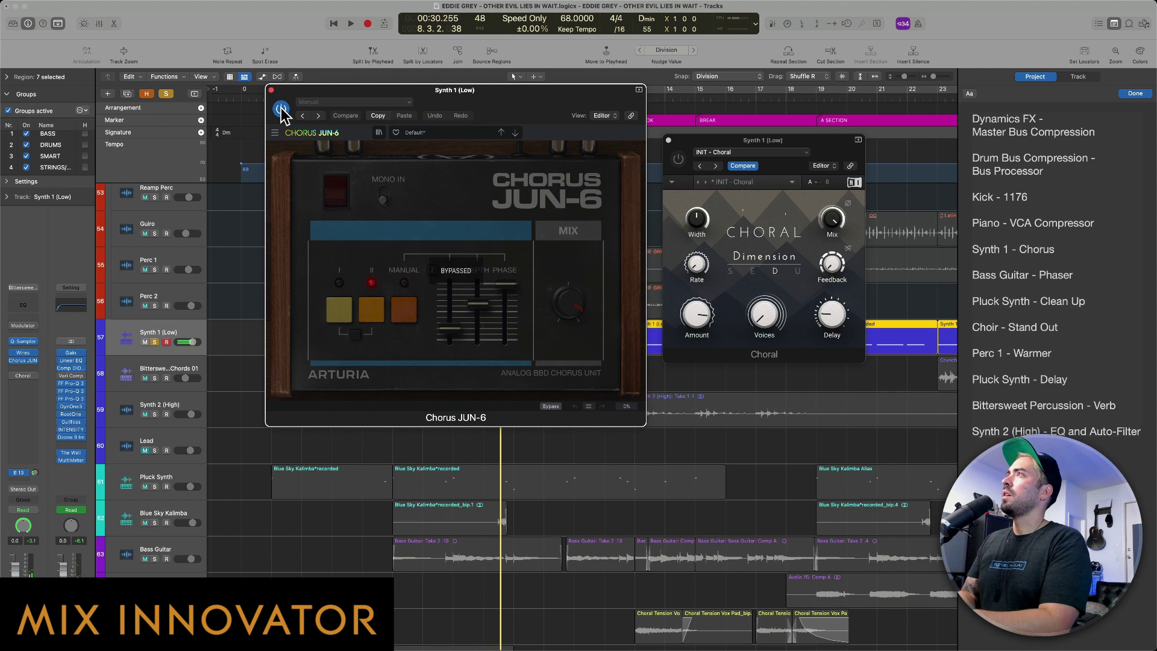
Unsolo Synth 1 (Low) and hide the open Chorus JUN-6 and Choral plug-in windows.
{"action": "left_click", "coordinate": [690, 140]}
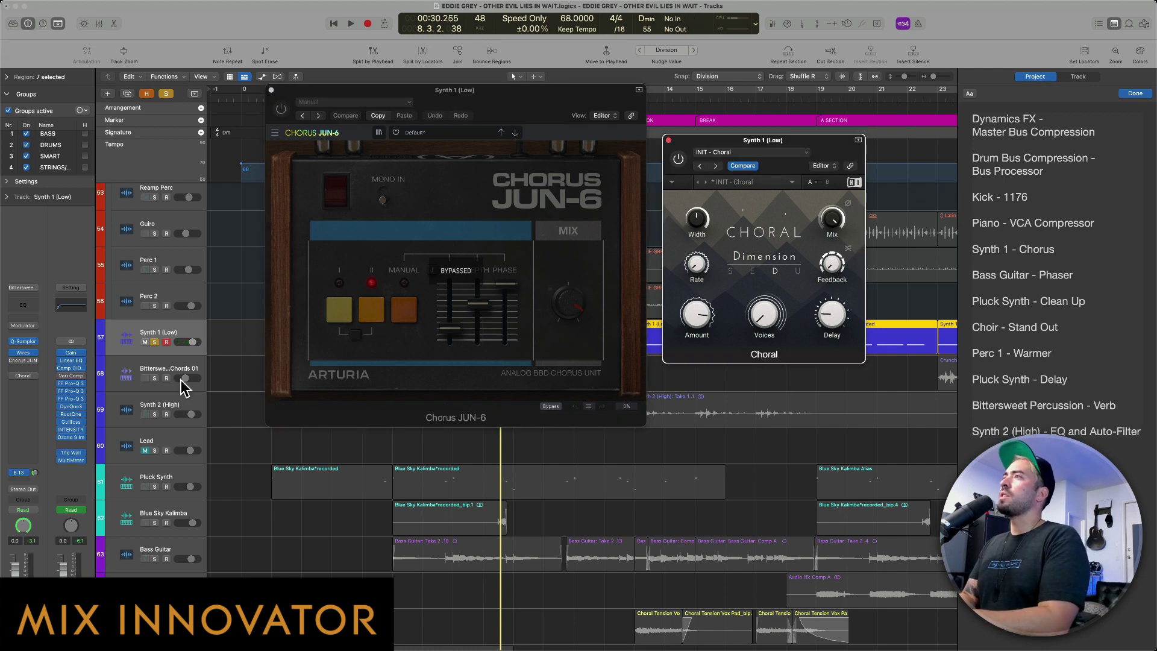
{"action": "left_click", "coordinate": [154, 342]}
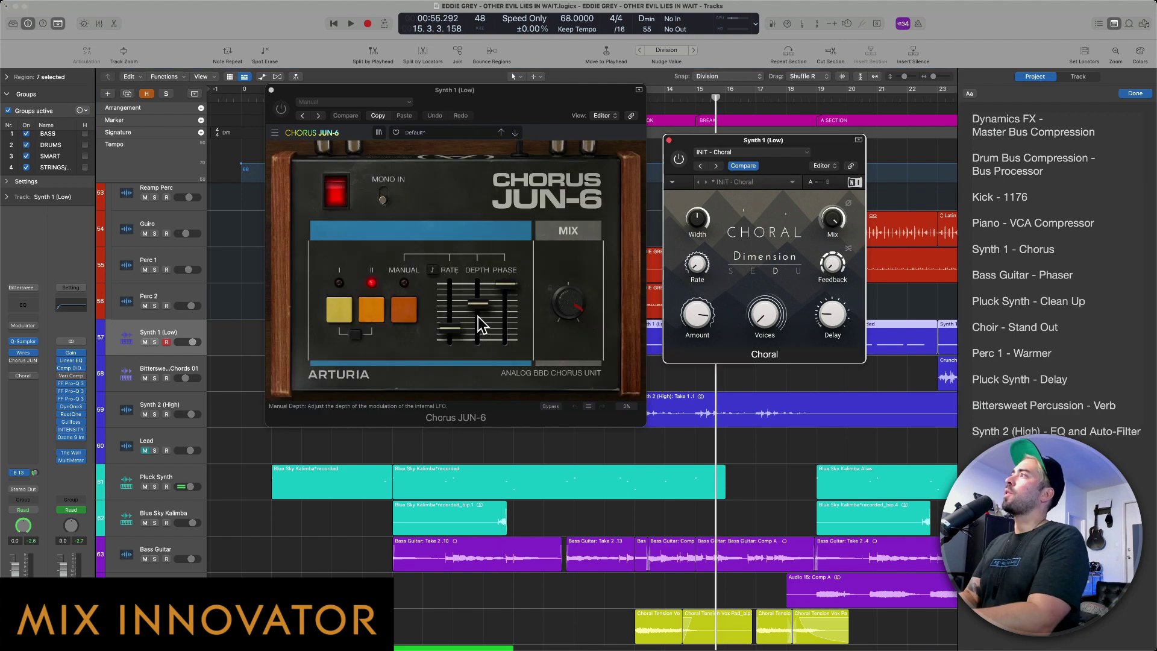
{"action": "key", "text": "v"}
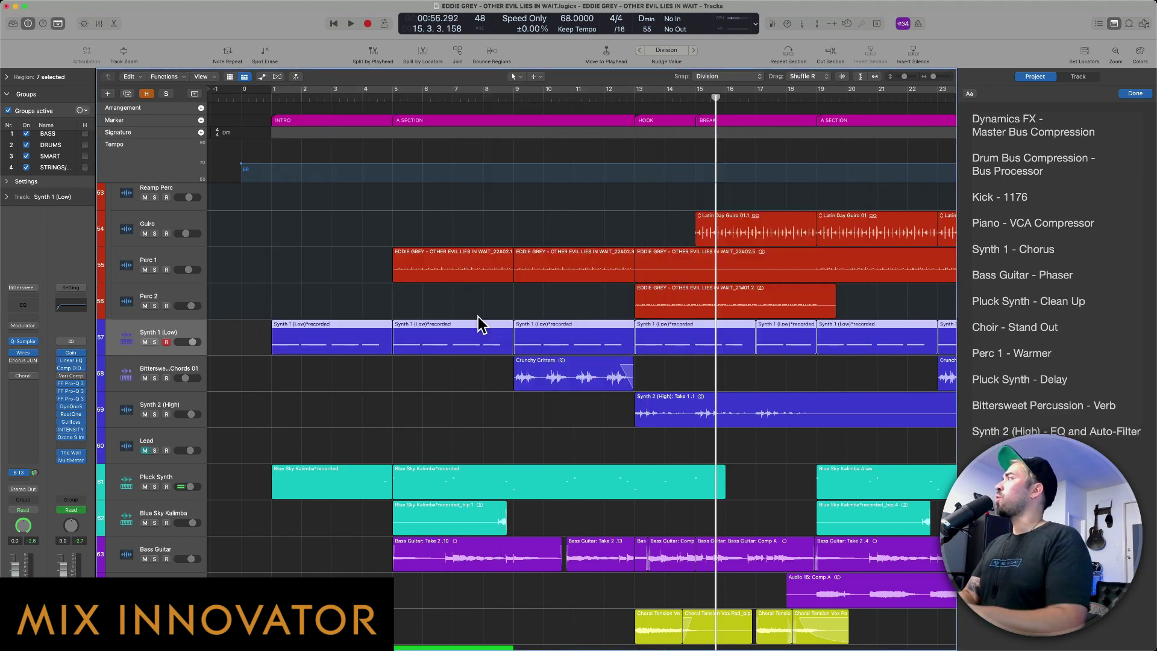
Select the Bass Guitar track, open its Phaser BI-TRON and Phasis plug-ins and arrange both windows side by side.
{"action": "scroll", "coordinate": [230, 406], "scroll_direction": "down", "scroll_amount": 3}
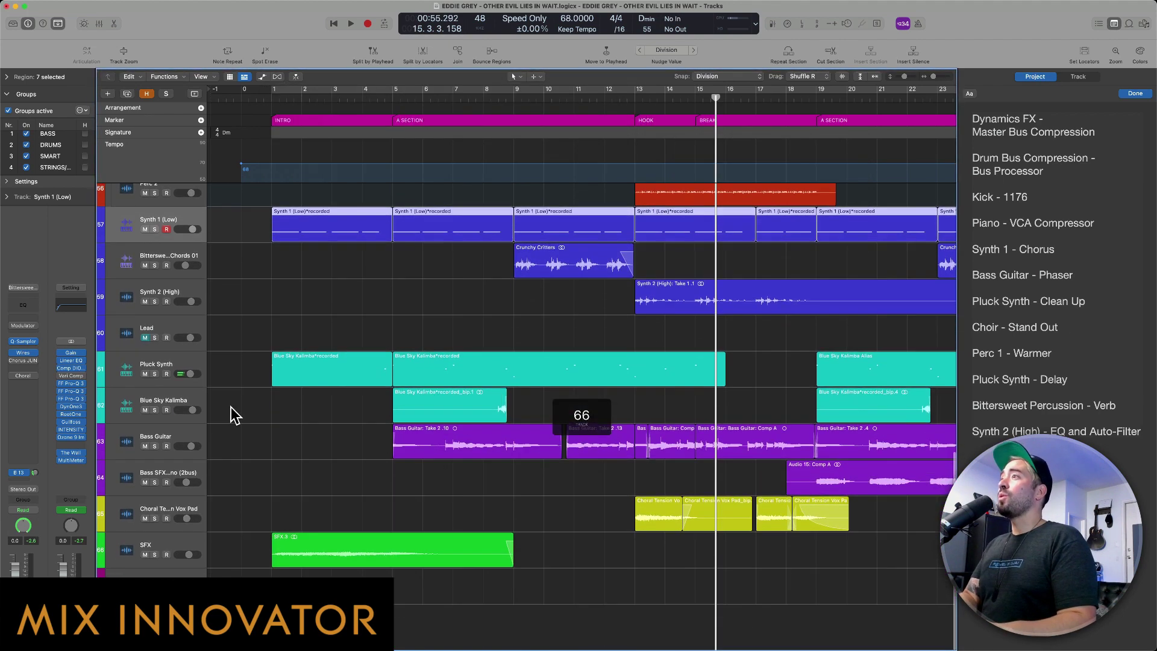
{"action": "left_click", "coordinate": [189, 432]}
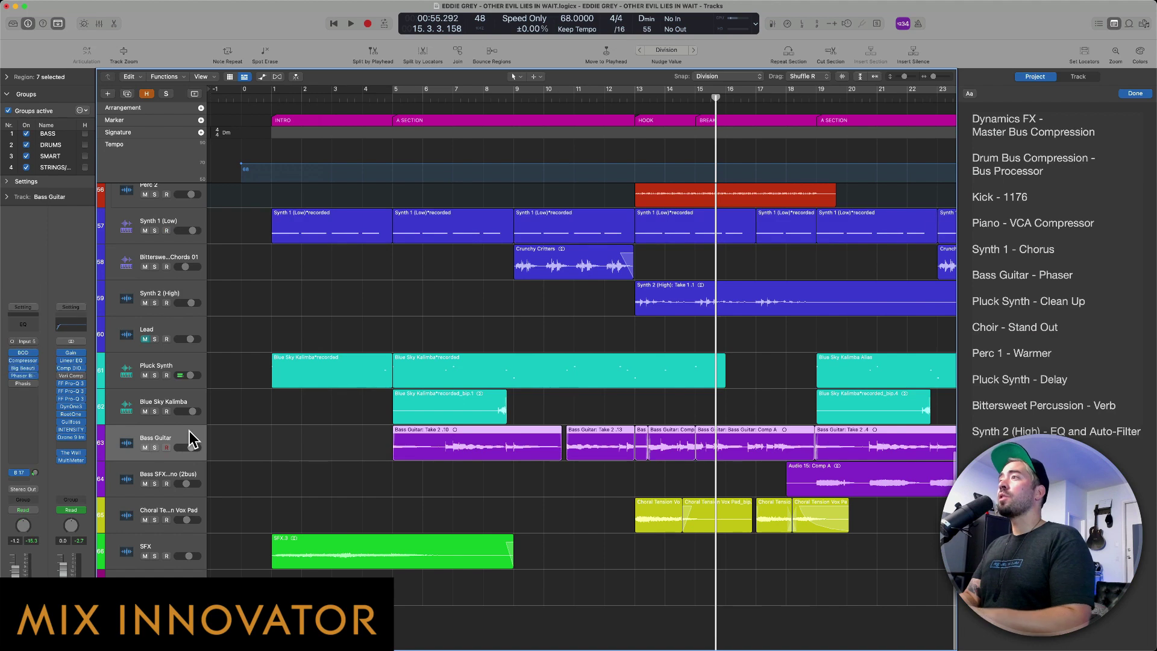
{"action": "left_click", "coordinate": [24, 376]}
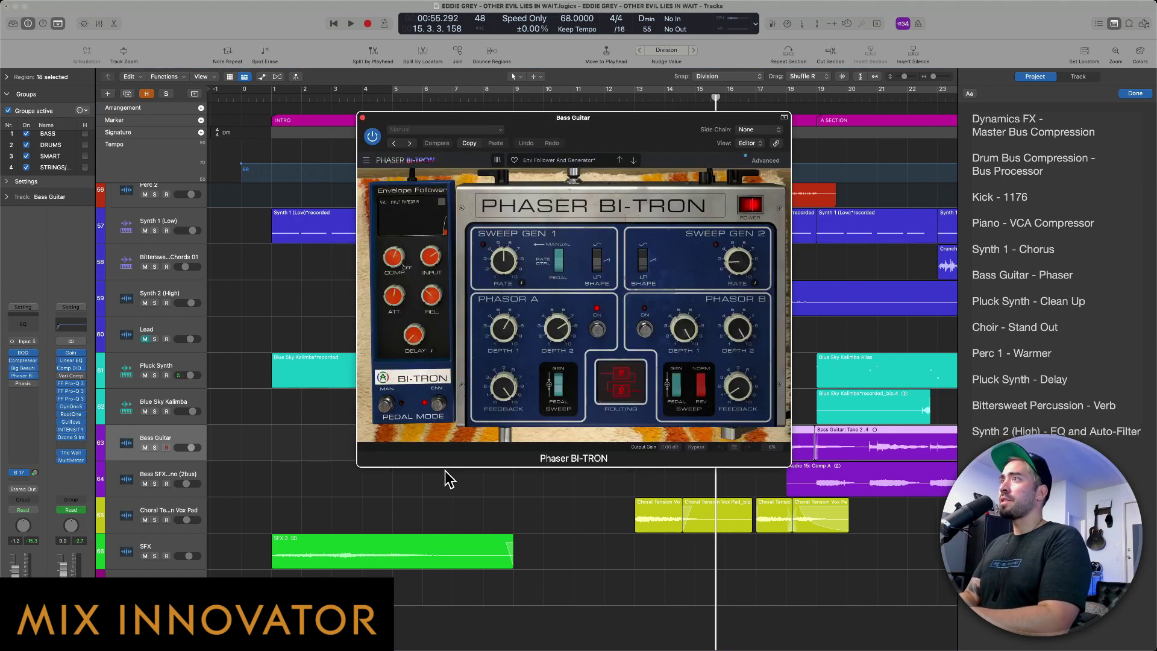
{"action": "left_click", "coordinate": [25, 384]}
{"action": "left_click_drag", "start_coordinate": [516, 128], "coordinate": [896, 133]}
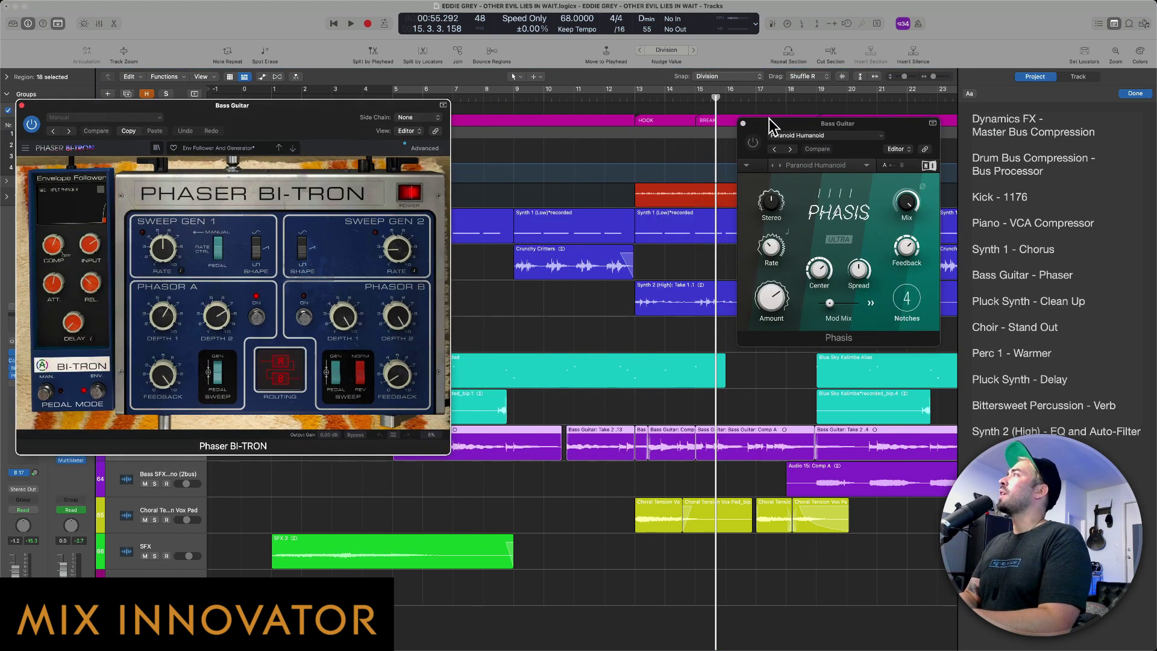
{"action": "left_click_drag", "start_coordinate": [771, 127], "coordinate": [719, 114]}
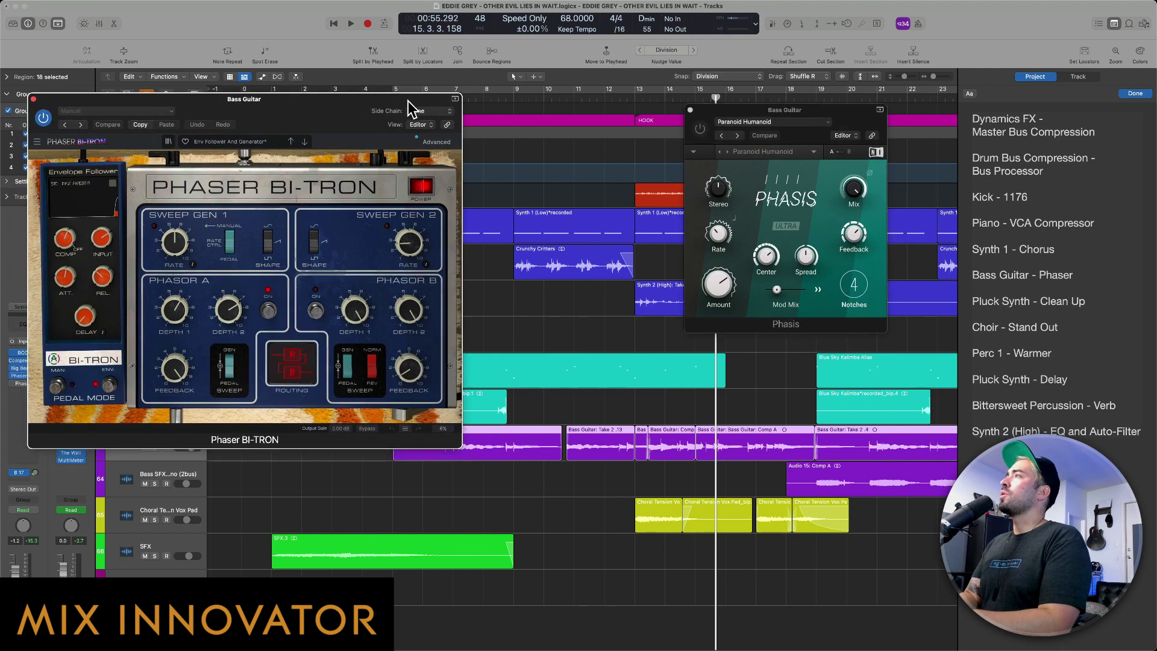
{"action": "left_click_drag", "start_coordinate": [400, 110], "coordinate": [560, 58]}
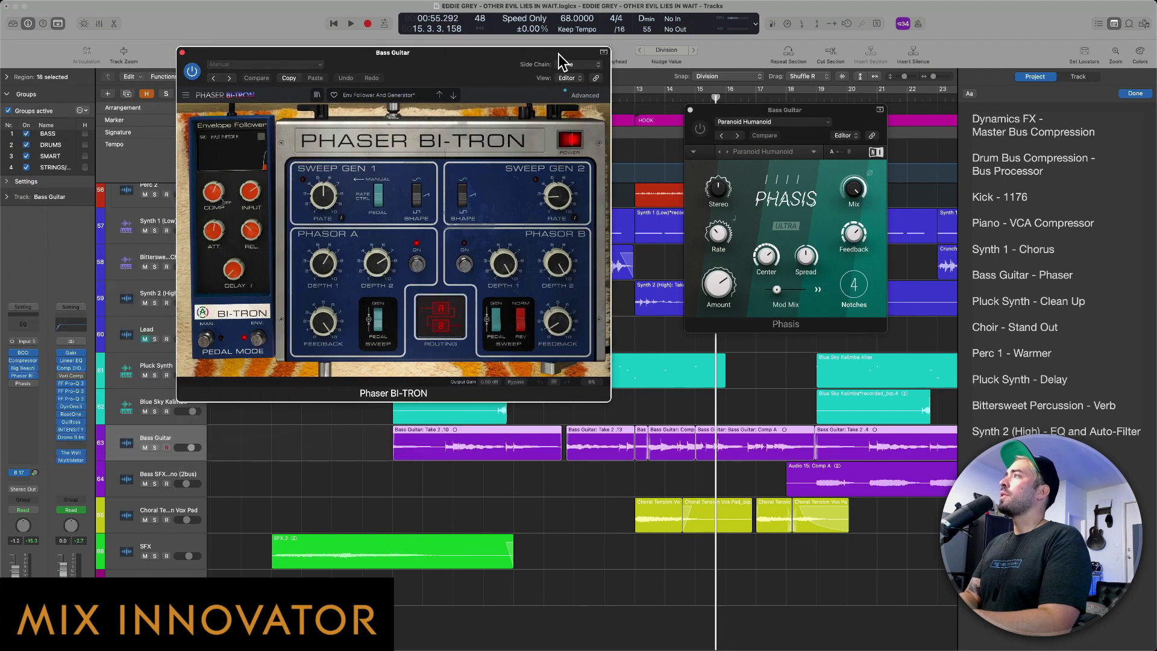
Solo Bass Guitar, show and hide Phaser BI-TRON's advanced controls, and switch its pedal mode to manual and back to envelope.
{"action": "left_click", "coordinate": [154, 448]}
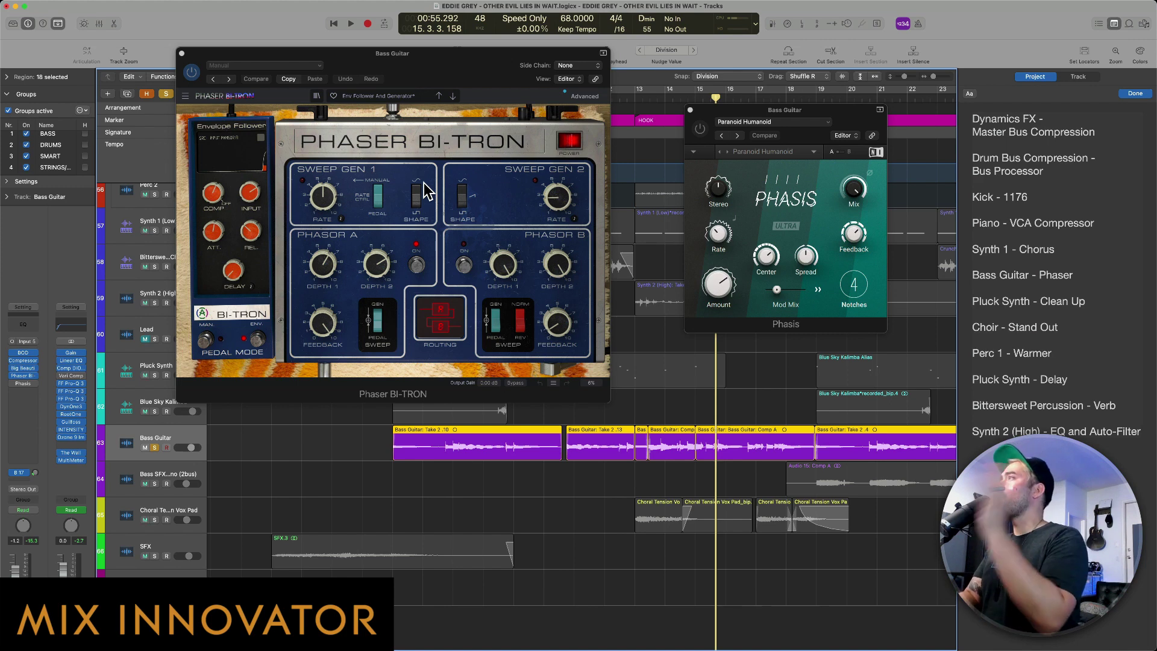
{"action": "left_click", "coordinate": [593, 96]}
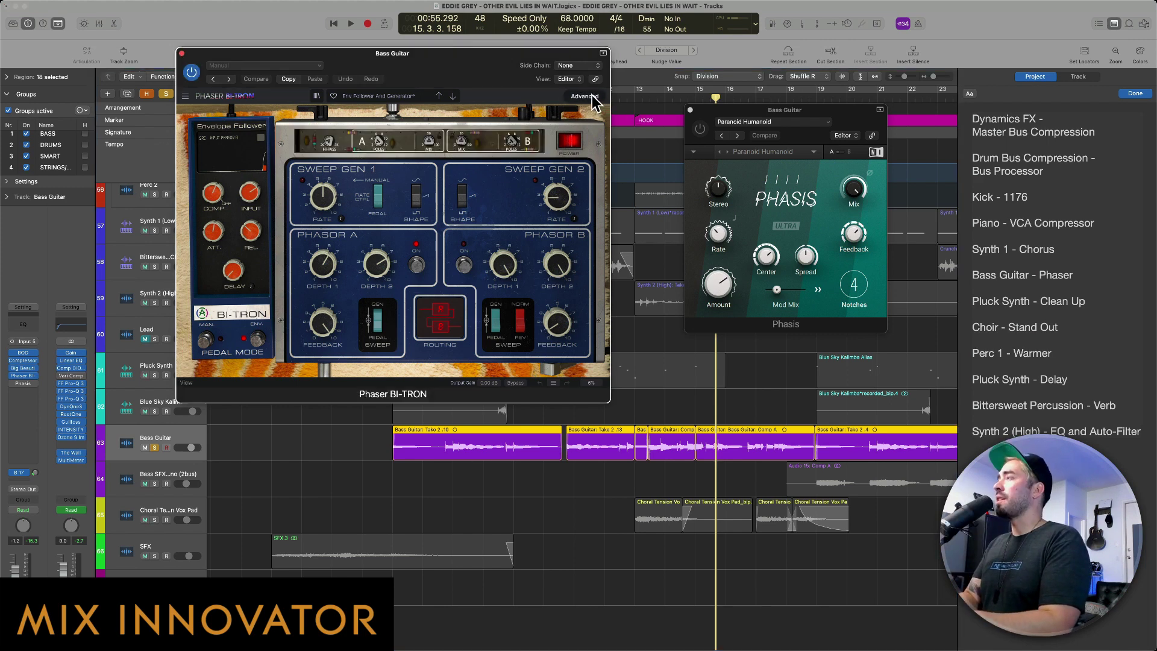
{"action": "left_click", "coordinate": [584, 96]}
{"action": "left_click", "coordinate": [206, 338]}
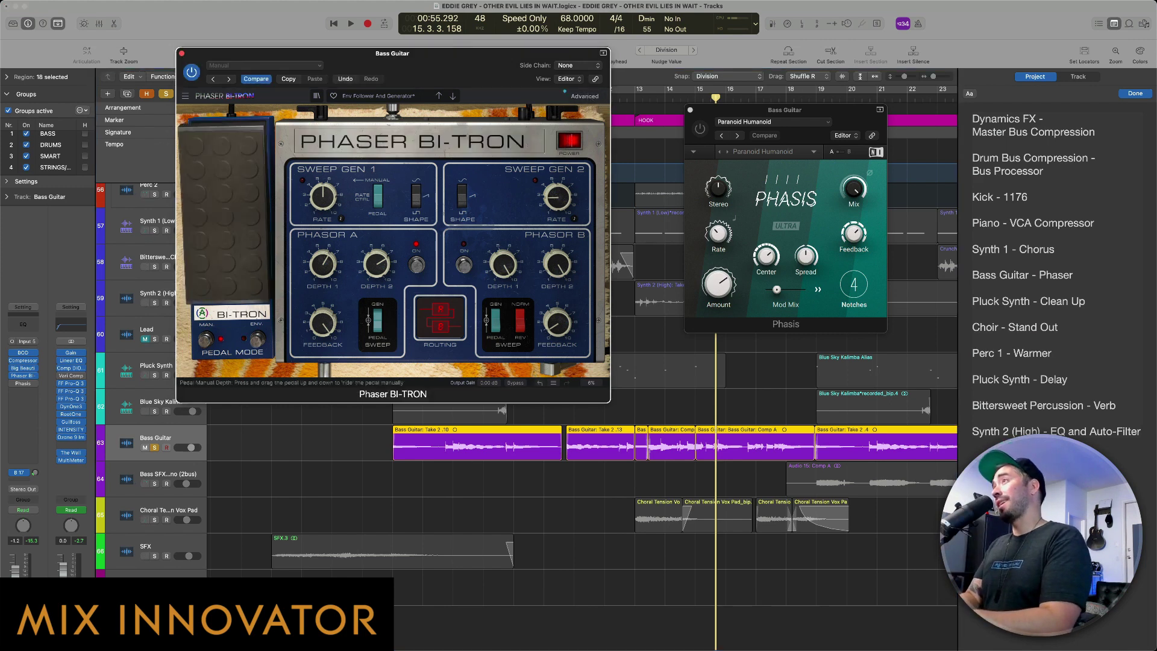
{"action": "left_click", "coordinate": [206, 341]}
Play the soloed bass through Phaser BI-TRON, skip ahead to about bar 12, stop playback and switch the phaser off.
{"action": "left_click", "coordinate": [476, 453]}
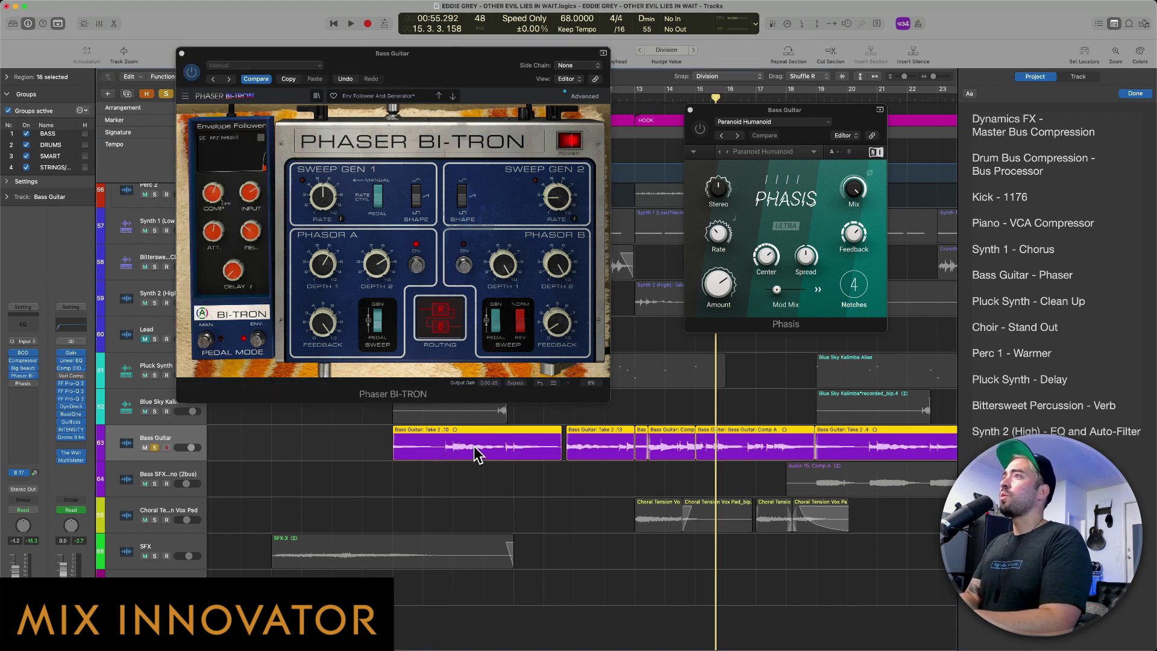
{"action": "key", "text": "shift+space"}
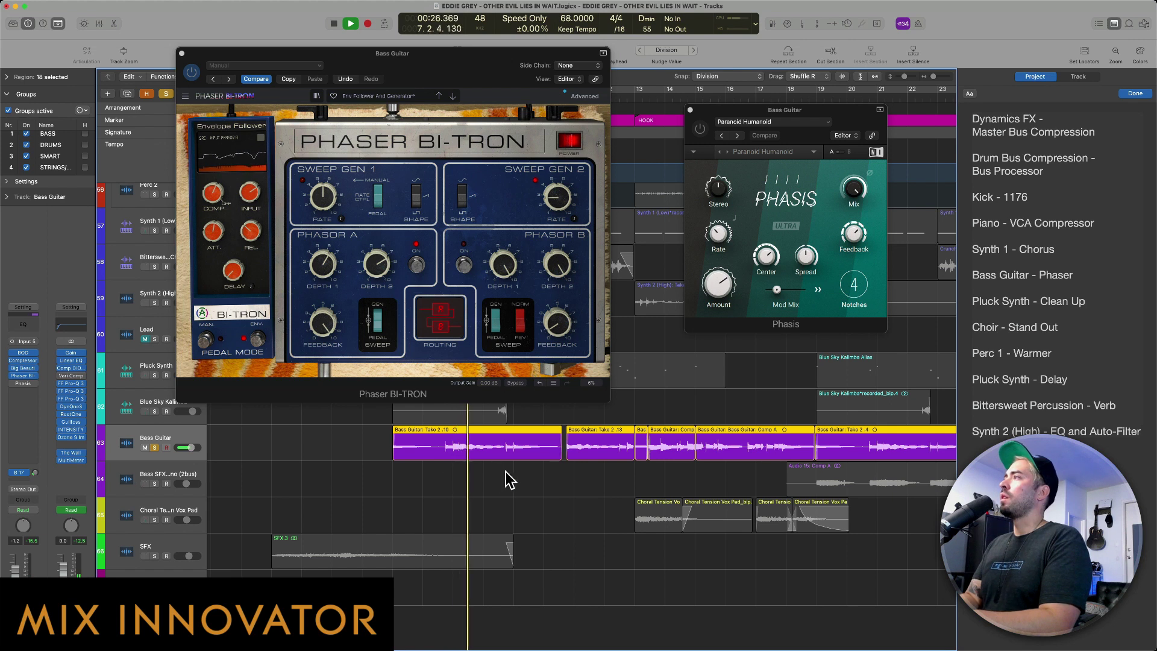
{"action": "left_click", "coordinate": [607, 475]}
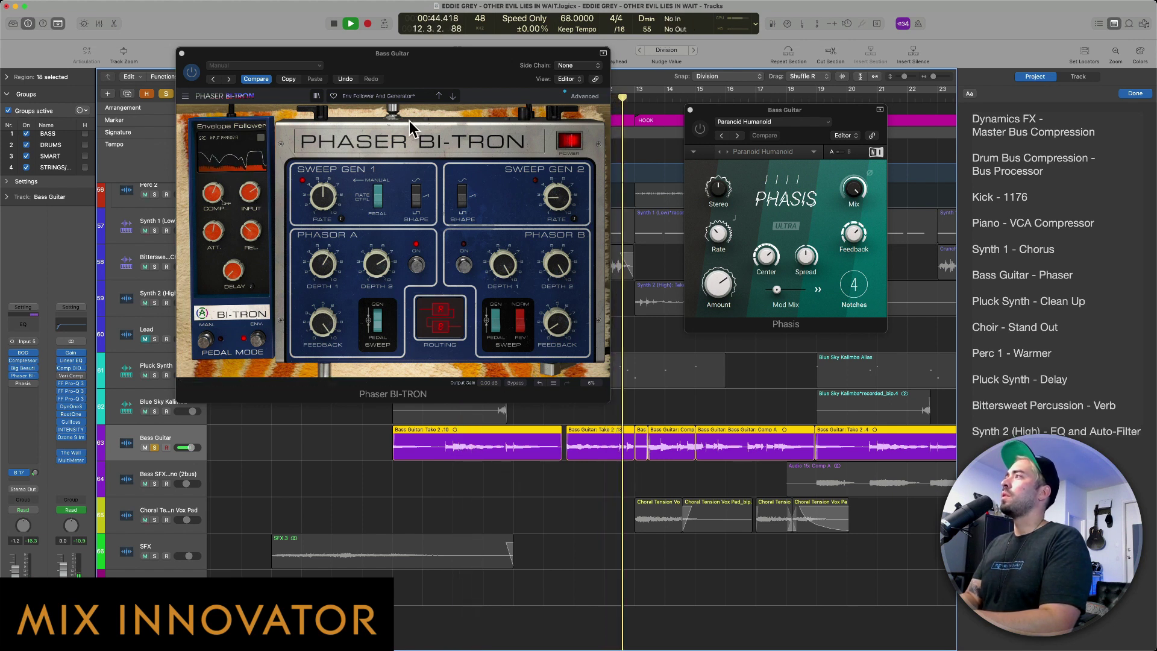
{"action": "key", "text": "space"}
{"action": "left_click", "coordinate": [194, 75]}
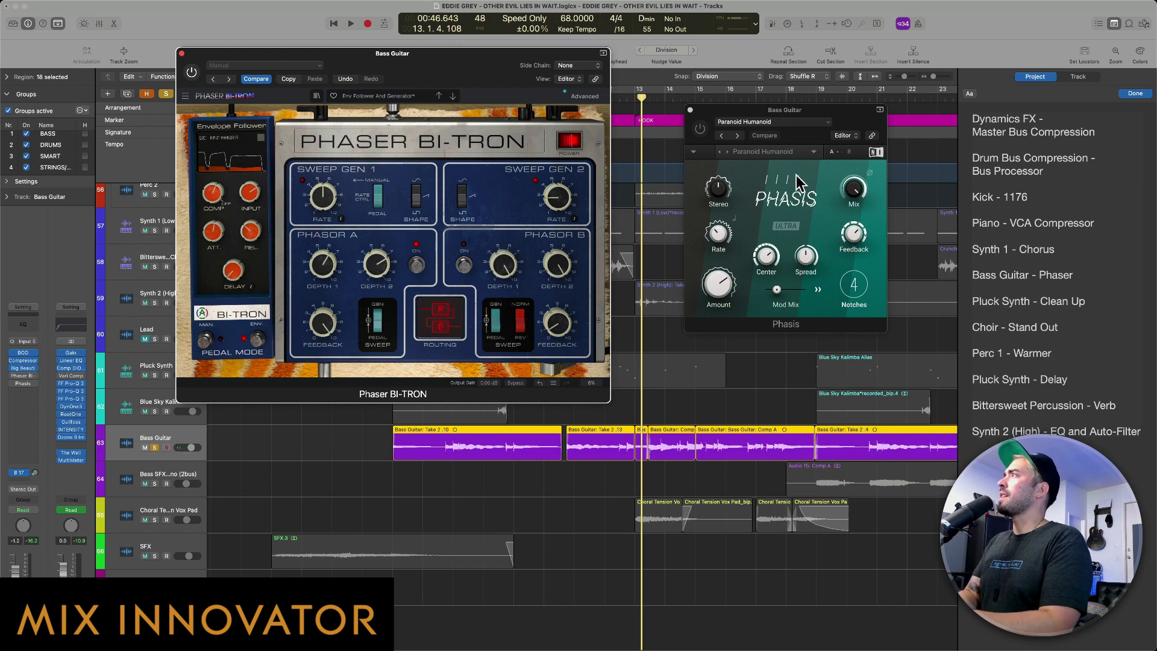
Switch Phasis on, play the soloed bass through it from about bar 13, stop playback and switch Phasis off.
{"action": "left_click", "coordinate": [699, 130]}
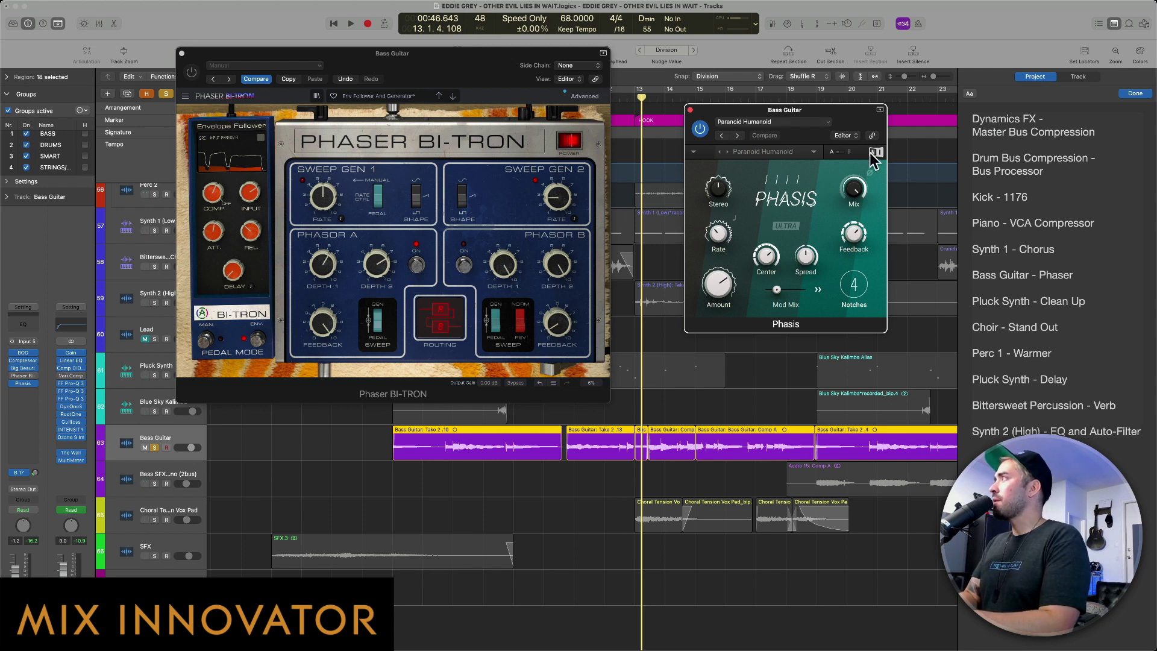
{"action": "left_click", "coordinate": [602, 431]}
{"action": "key", "text": "space"}
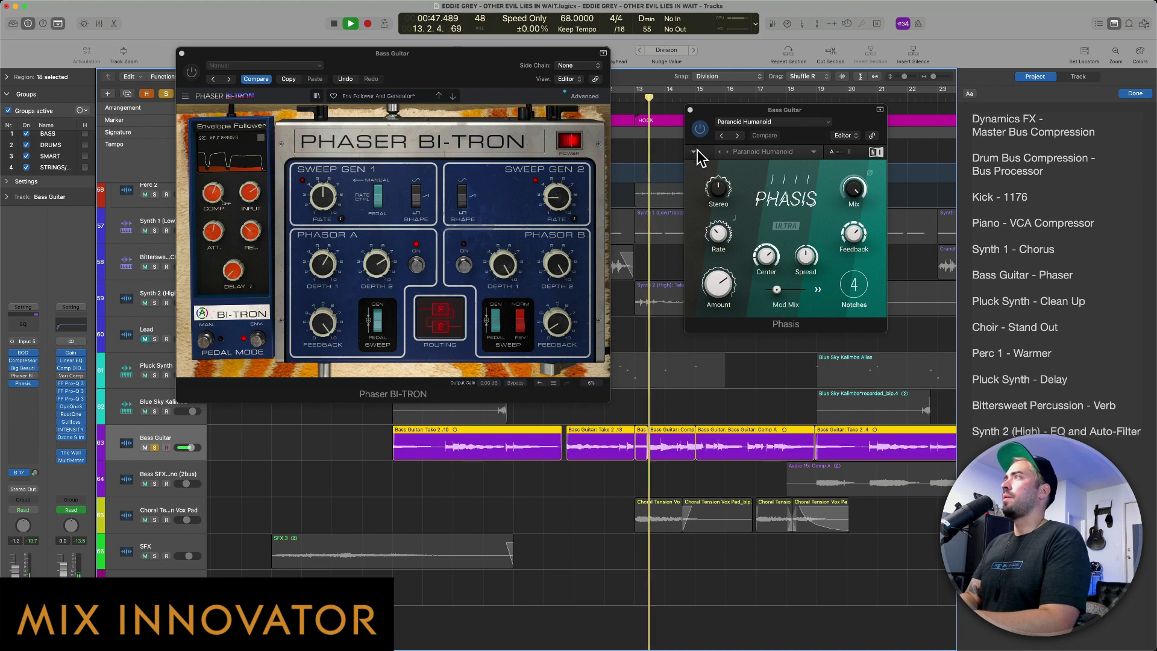
{"action": "key", "text": "space"}
{"action": "left_click", "coordinate": [700, 129]}
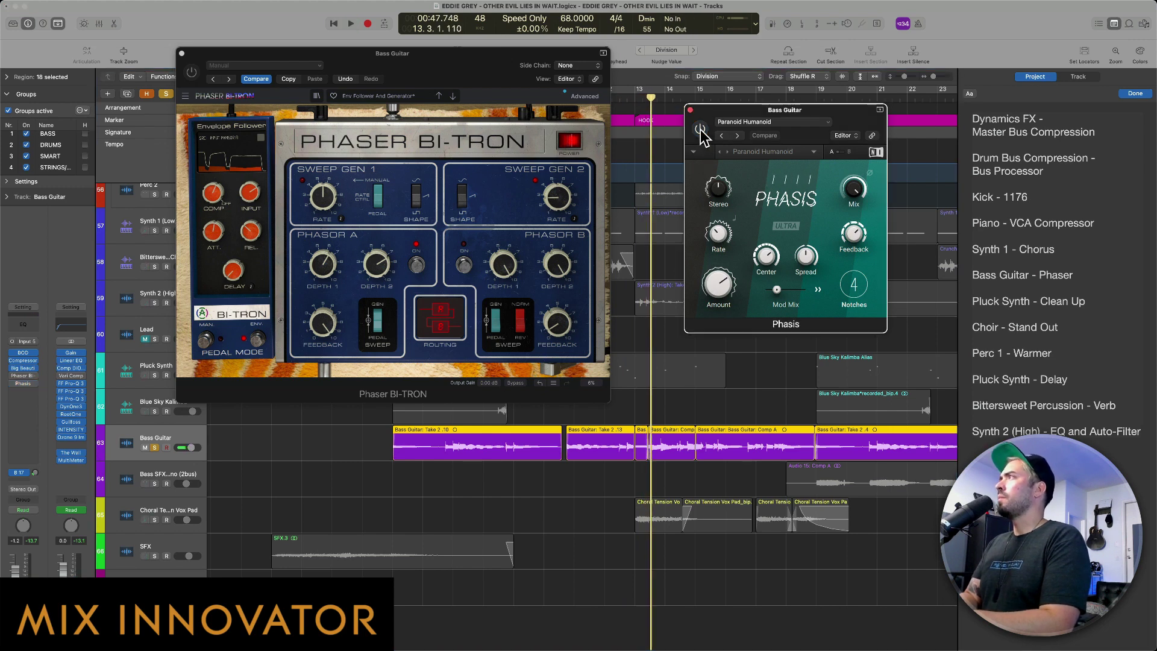
Switch Phaser BI-TRON on, audition the soloed bass through it up to about bar 14, stop and switch it off.
{"action": "left_click", "coordinate": [190, 73]}
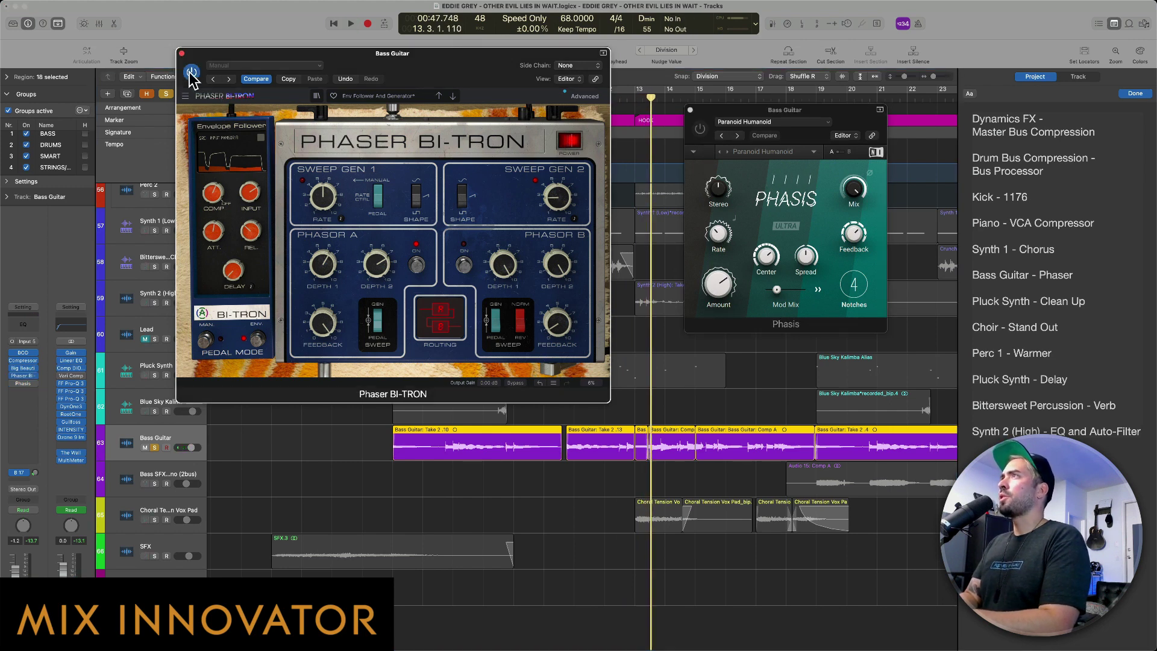
{"action": "key", "text": "space"}
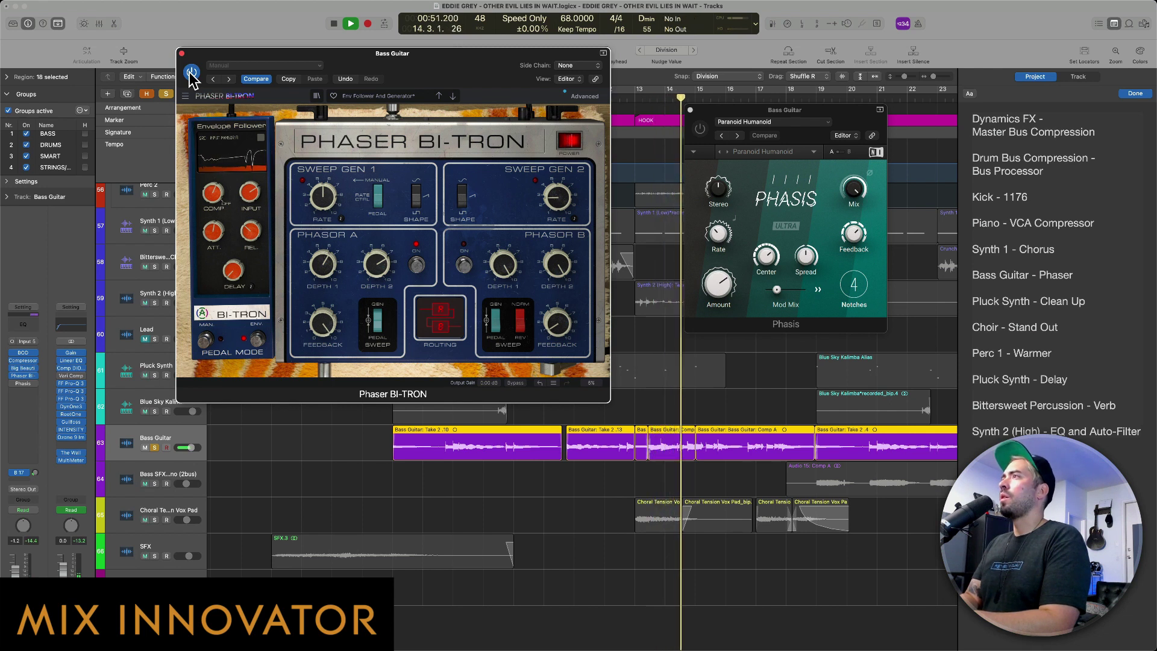
{"action": "key", "text": "space"}
{"action": "left_click", "coordinate": [190, 73]}
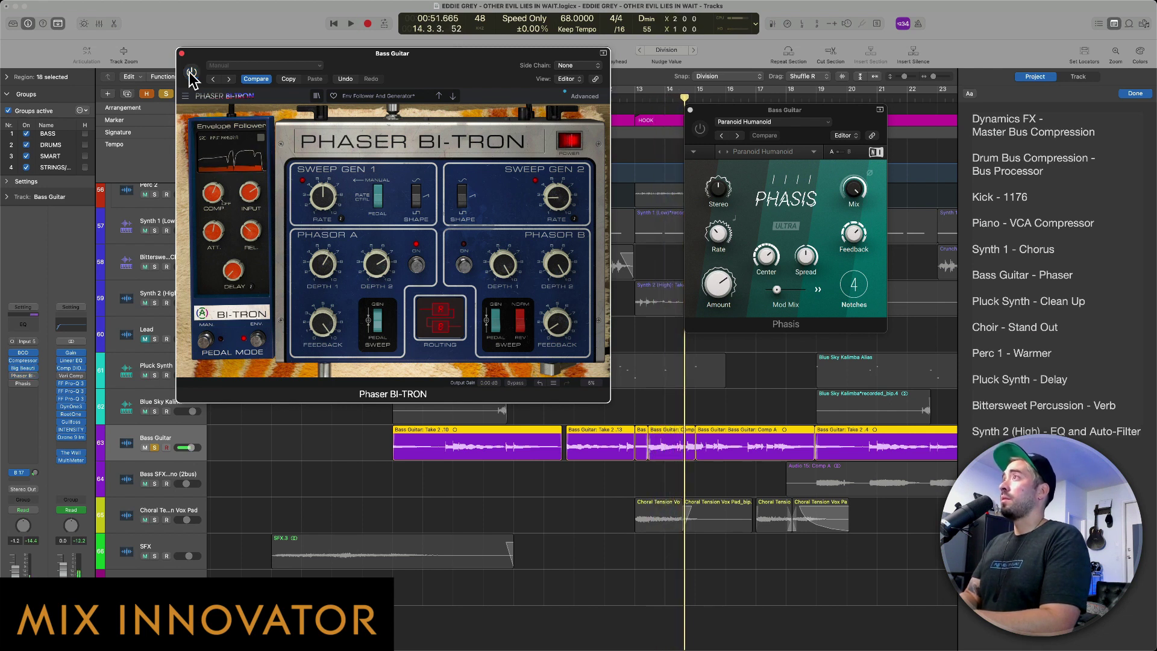
Switch Phasis back on, play the bass through it briefly, stop, and set its Mix to 79.5%.
{"action": "left_click", "coordinate": [700, 129]}
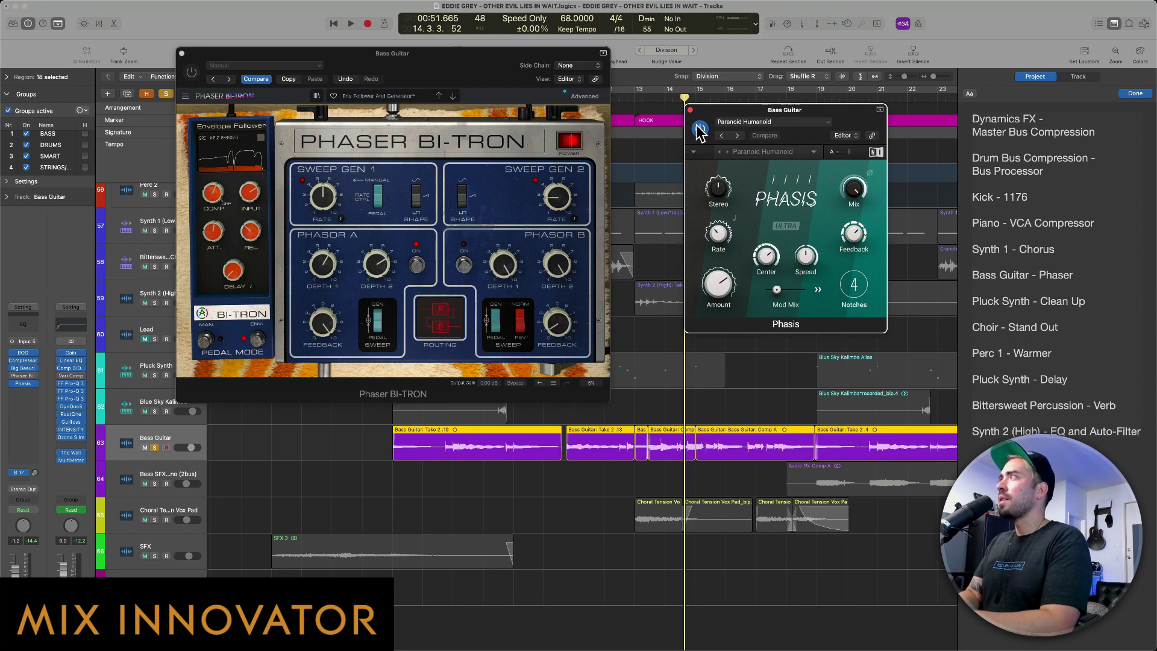
{"action": "left_click", "coordinate": [702, 385]}
{"action": "key", "text": "shift+space"}
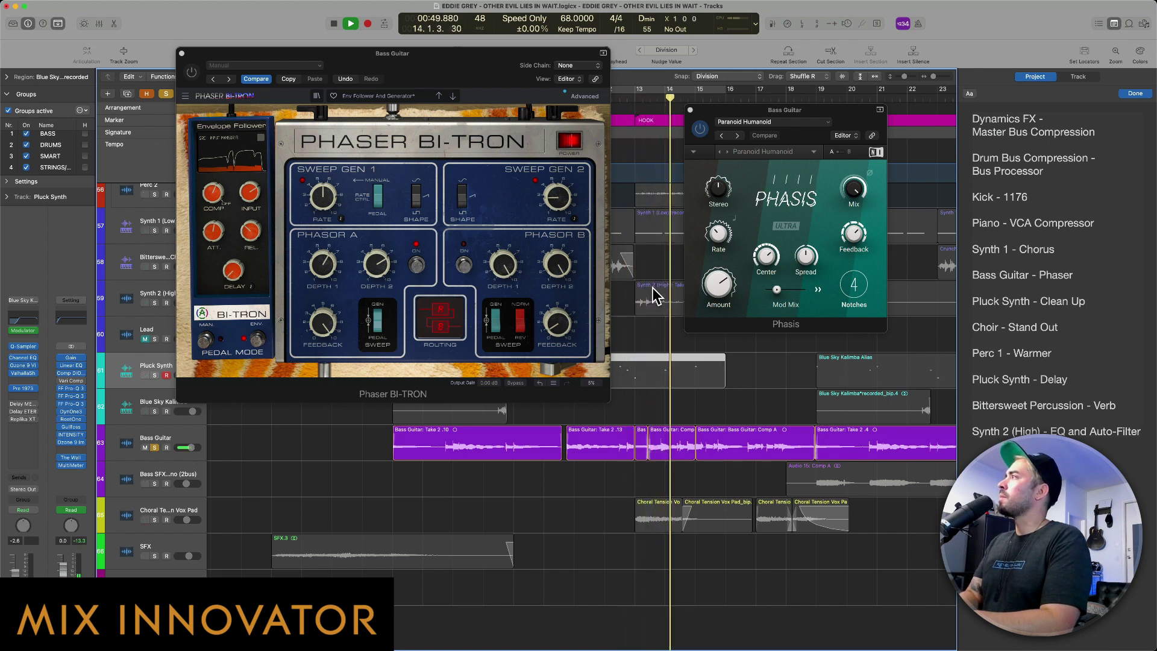
{"action": "key", "text": "space"}
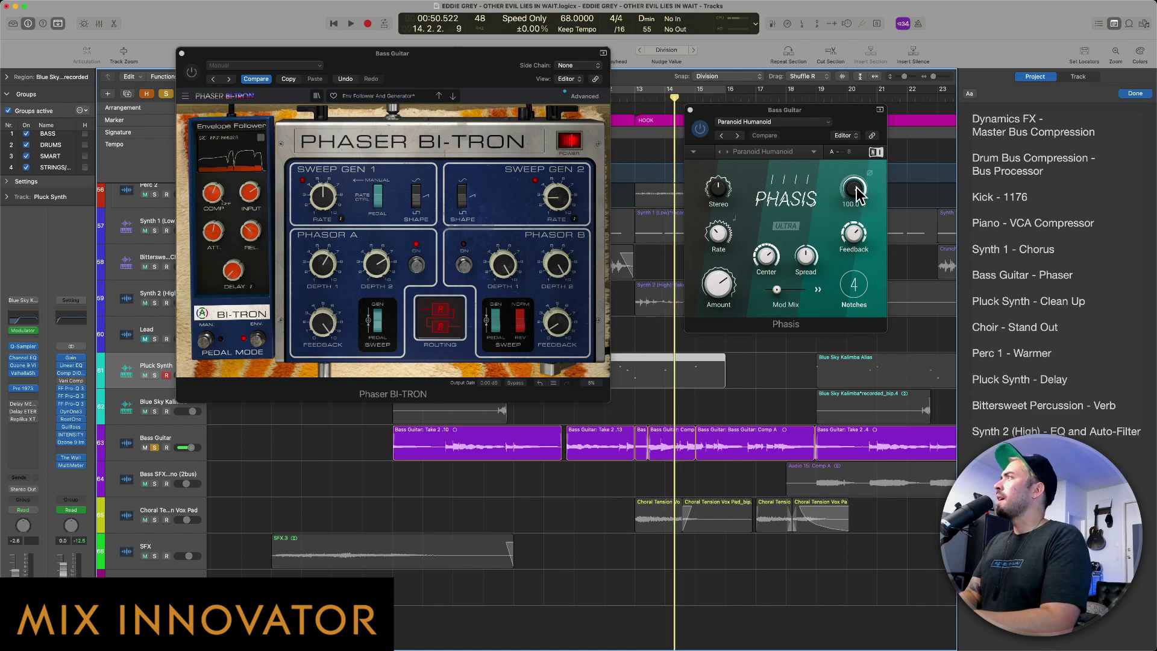
{"action": "left_click_drag", "start_coordinate": [858, 194], "coordinate": [858, 205]}
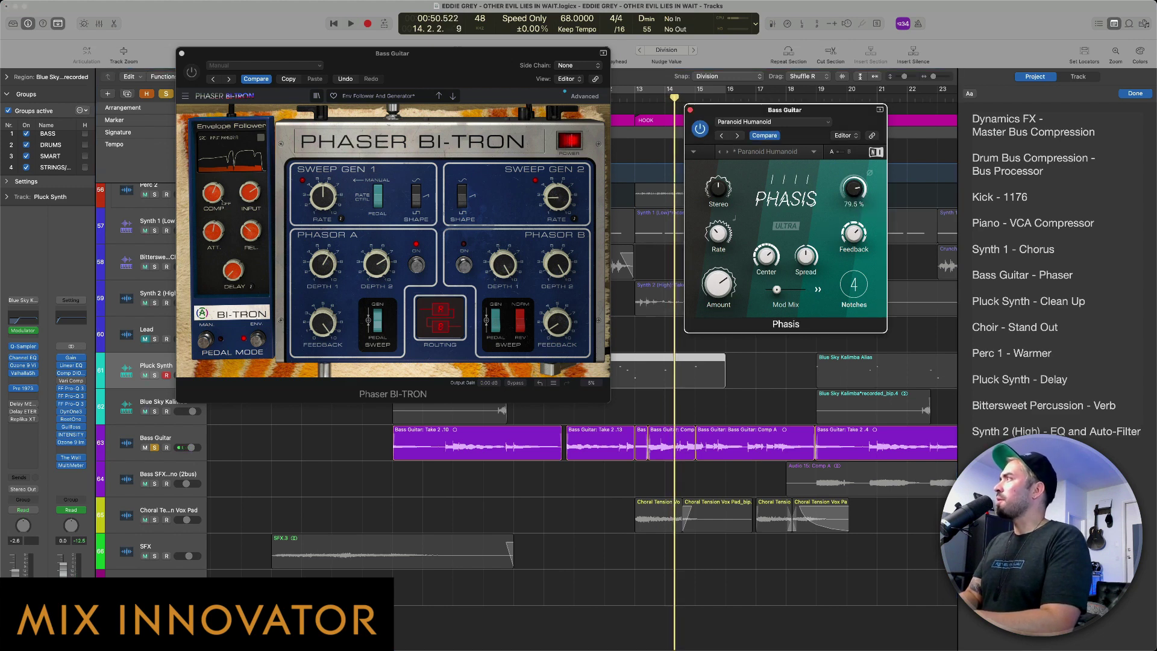
Select the Bass Guitar comp region around bar 14, play it through Phasis, and bypass Phasis during playback.
{"action": "left_click", "coordinate": [678, 458]}
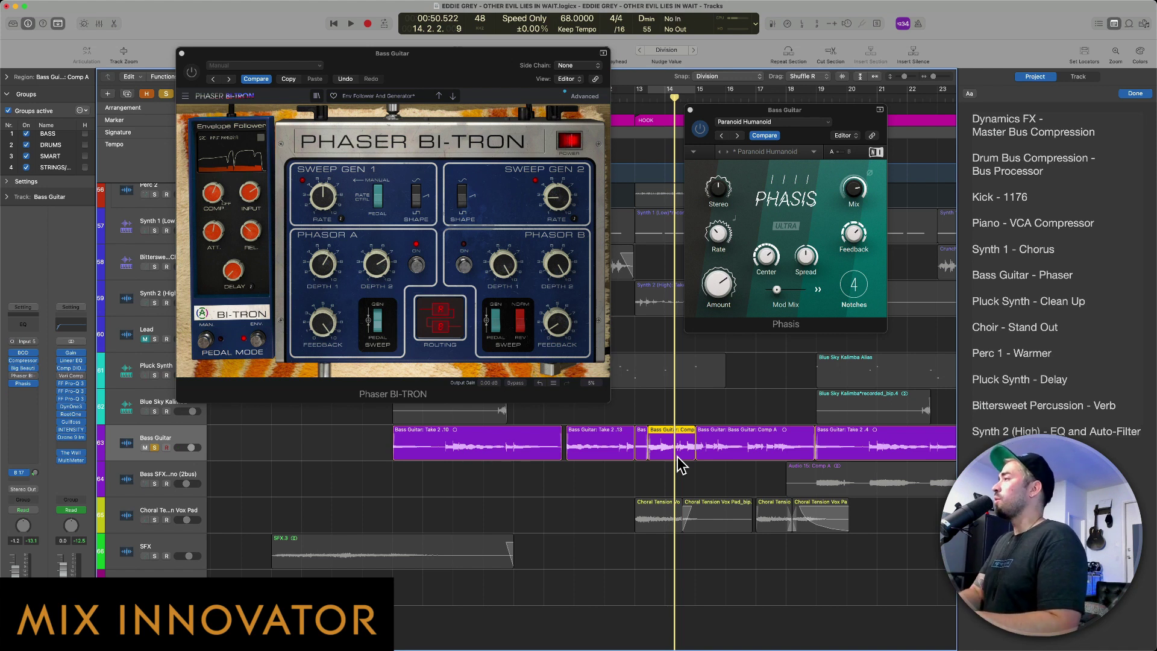
{"action": "key", "text": "space"}
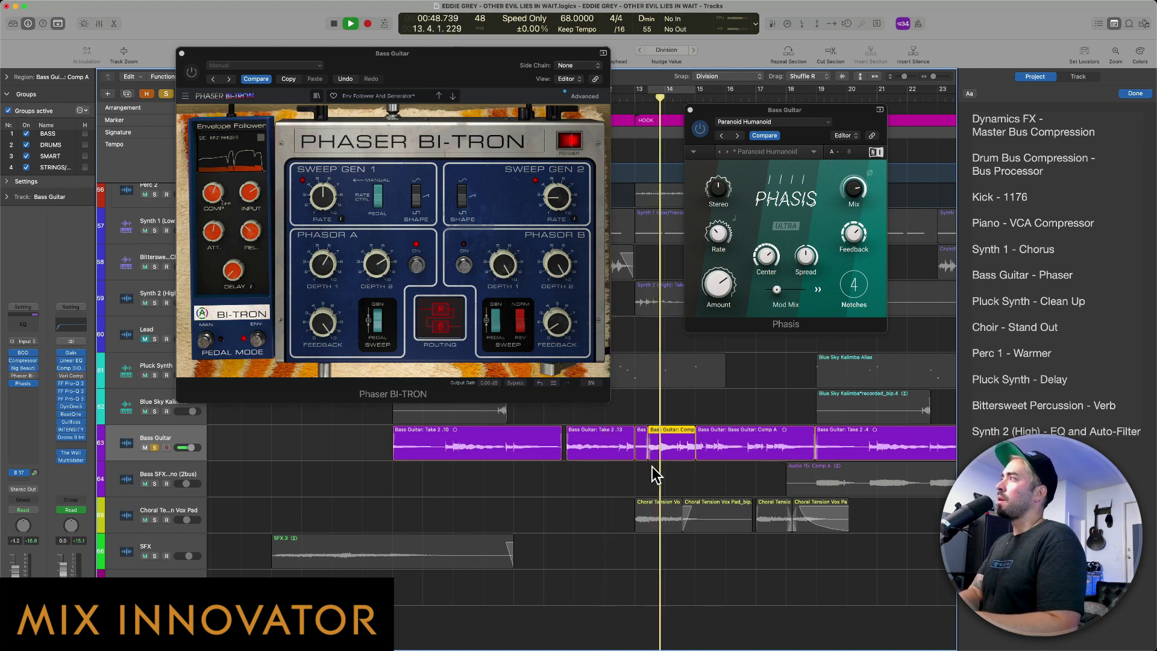
{"action": "left_click", "coordinate": [853, 188]}
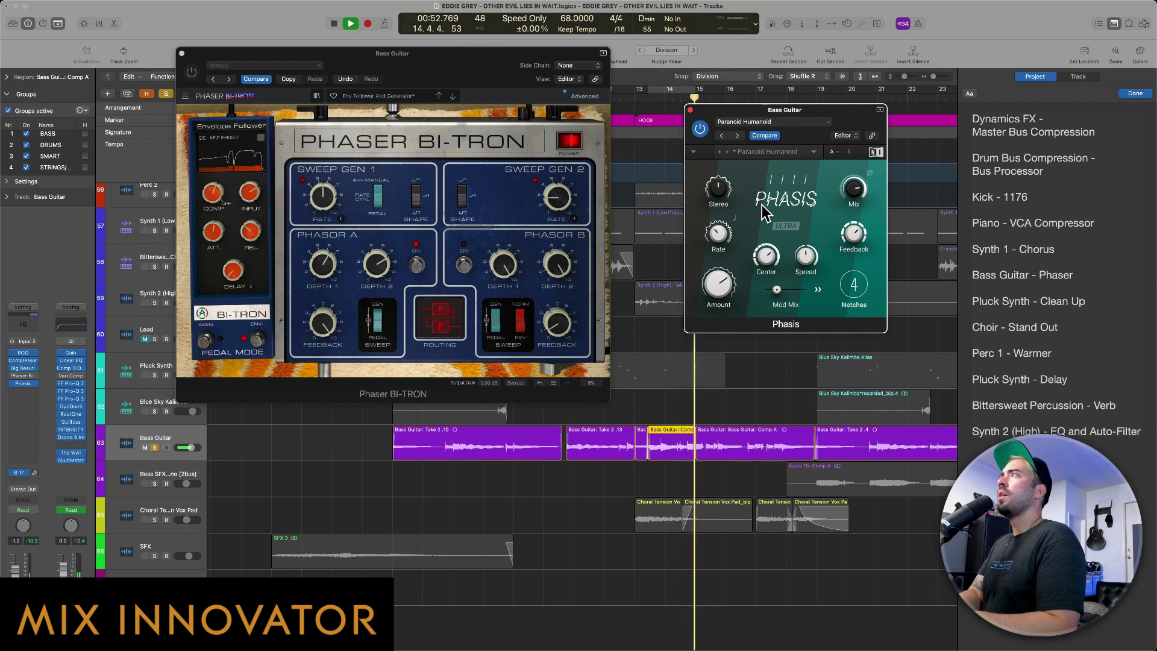
{"action": "left_click", "coordinate": [699, 131]}
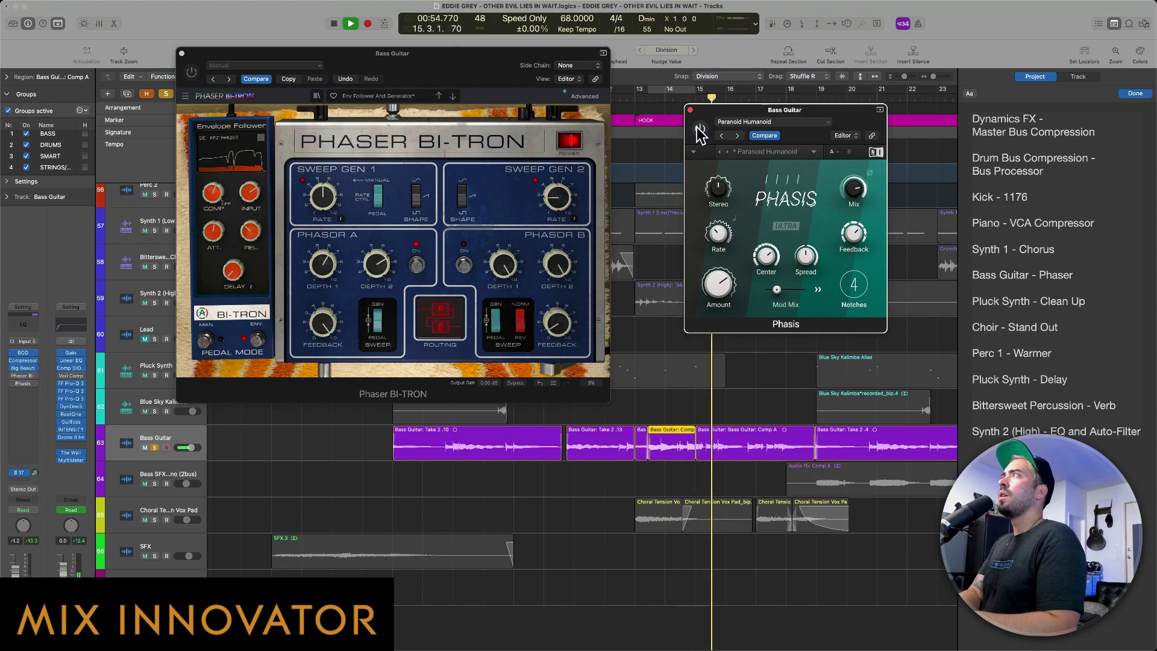
Enable Phaser BI-TRON during playback, jump back to about bar 13, swap to Phasis for comparison, and stop playback.
{"action": "left_click", "coordinate": [191, 73]}
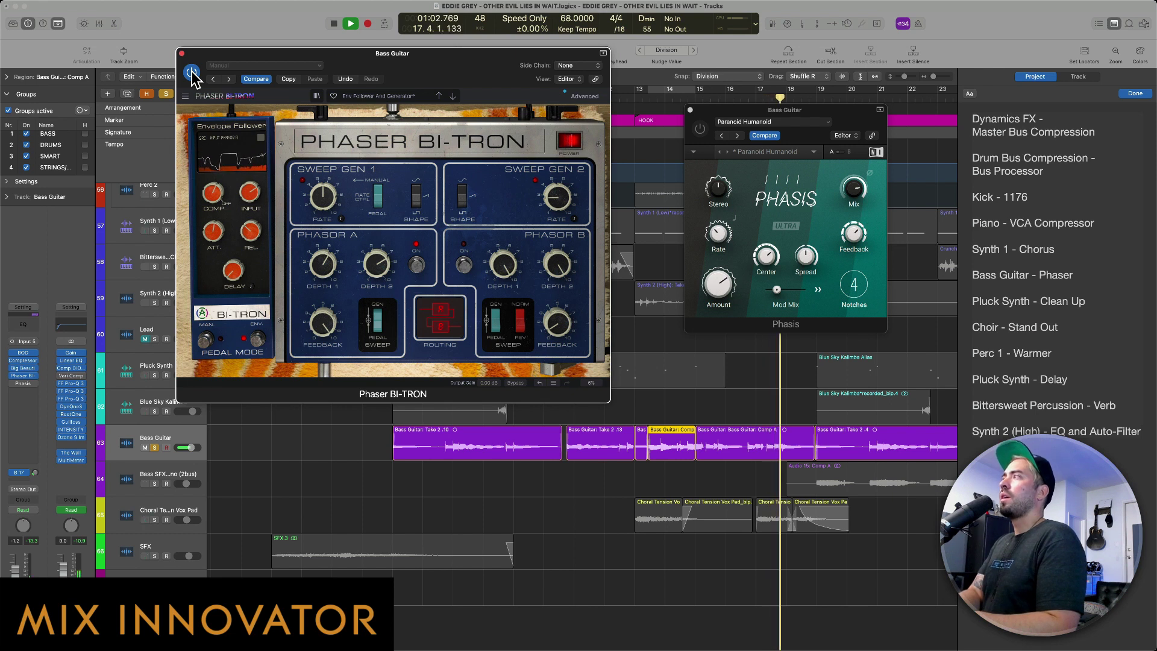
{"action": "key", "text": "alt+comma"}
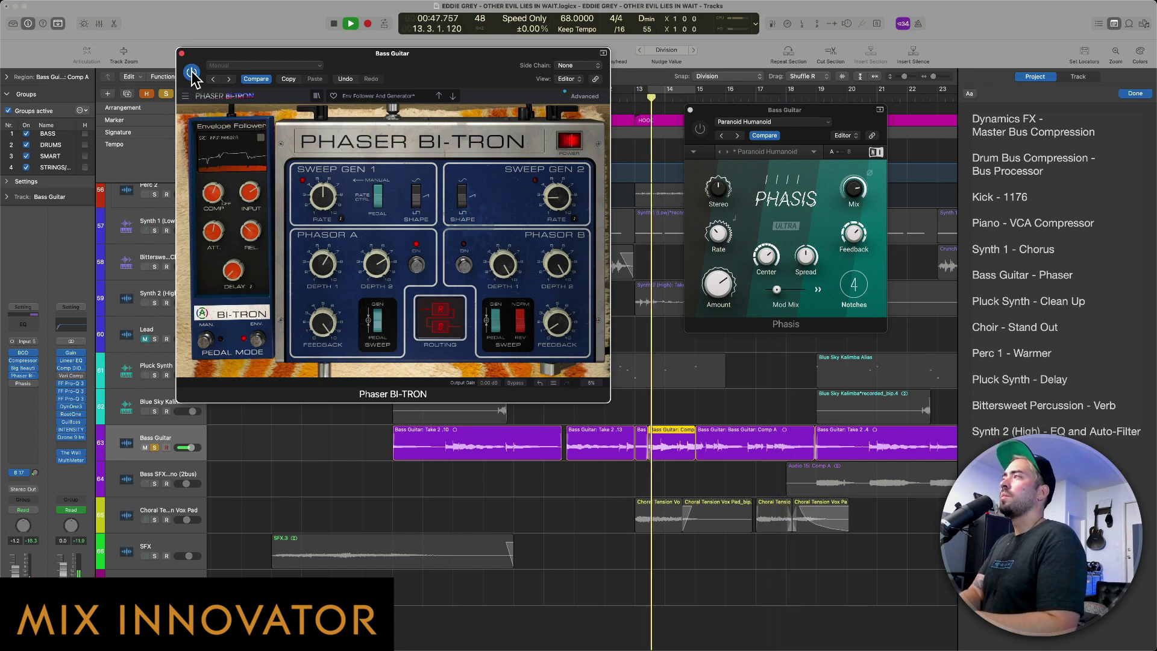
{"action": "left_click", "coordinate": [699, 129]}
{"action": "left_click", "coordinate": [700, 129]}
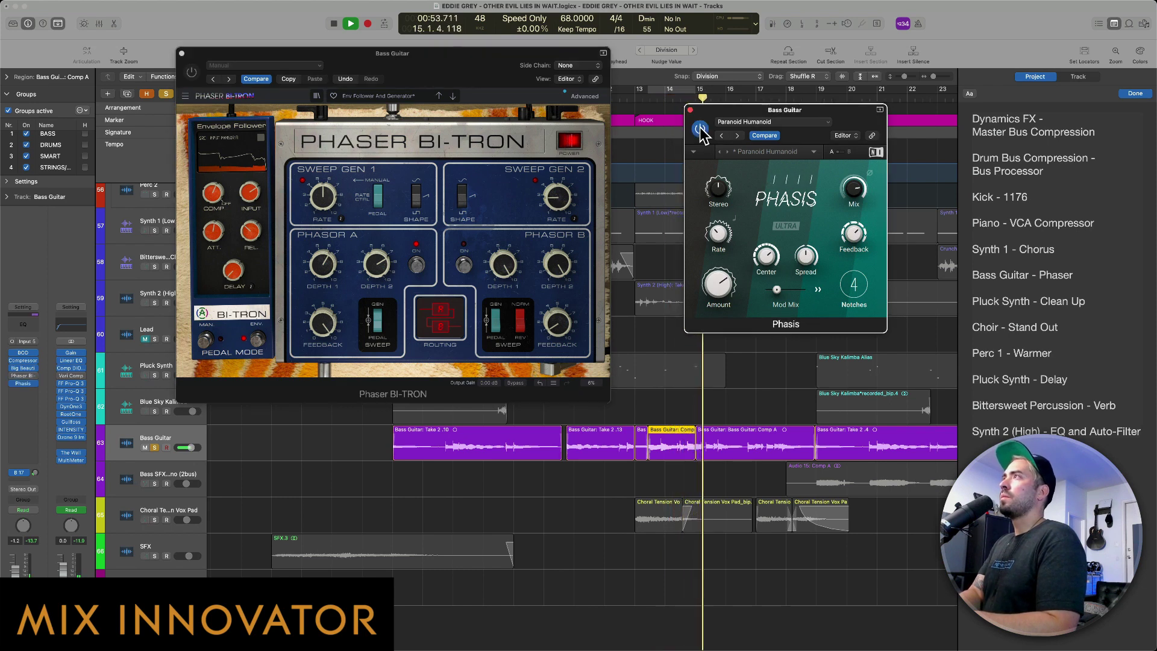
{"action": "key", "text": "space"}
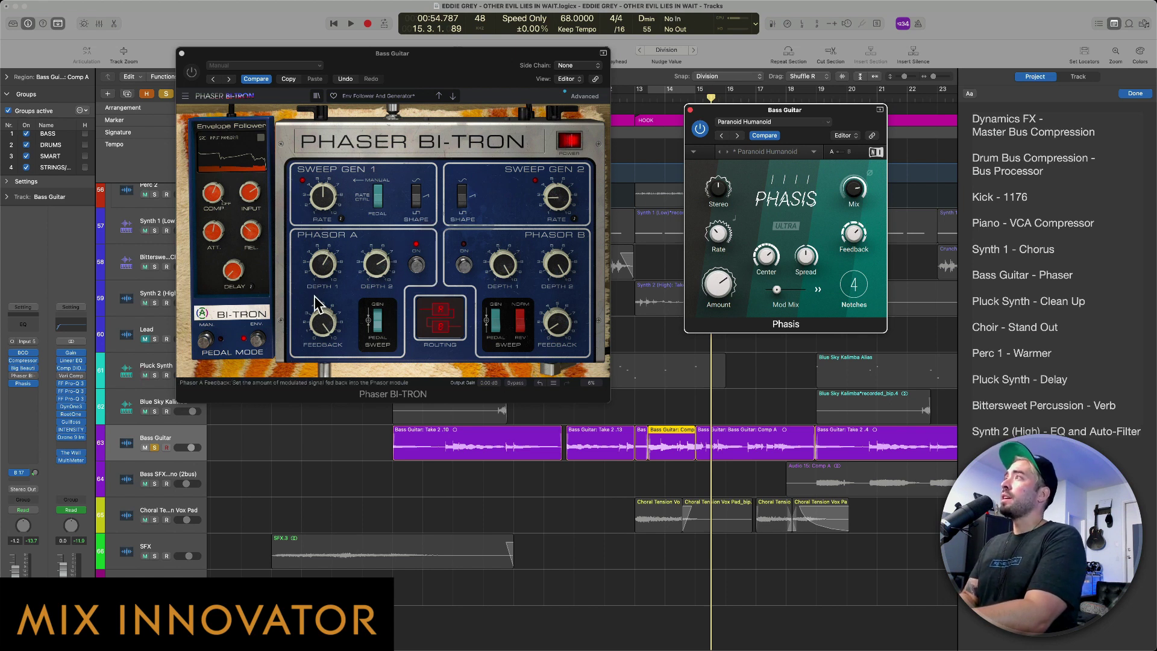
Hide the Phaser BI-TRON and Phasis plug-in windows.
{"action": "left_click", "coordinate": [469, 269]}
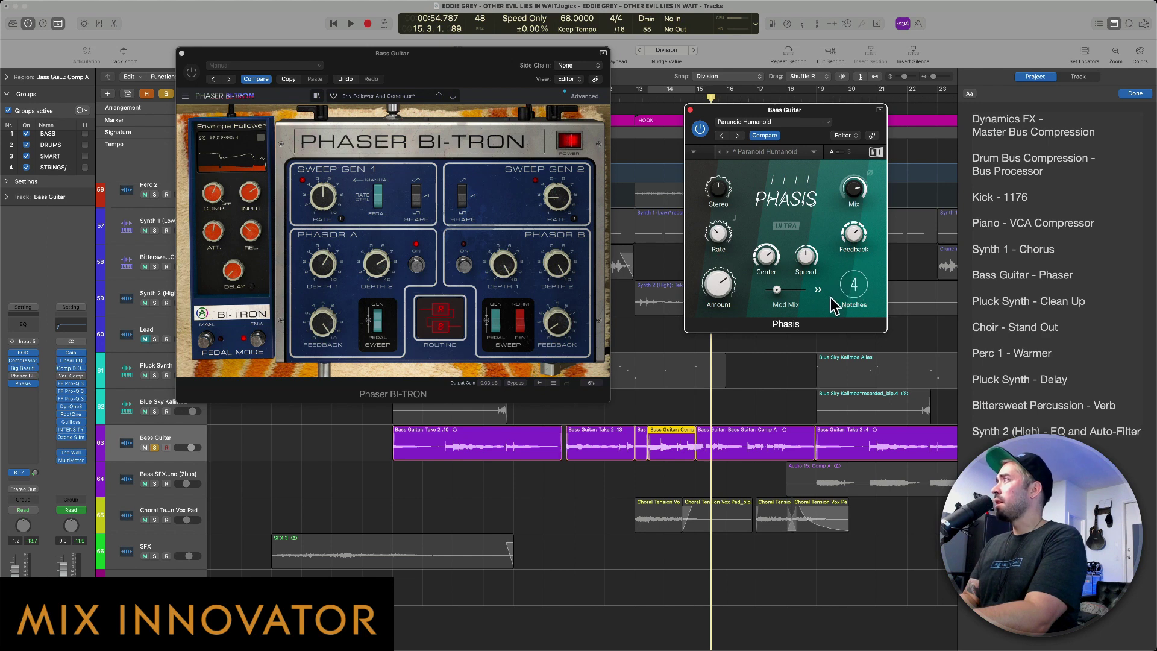
{"action": "left_click", "coordinate": [780, 232]}
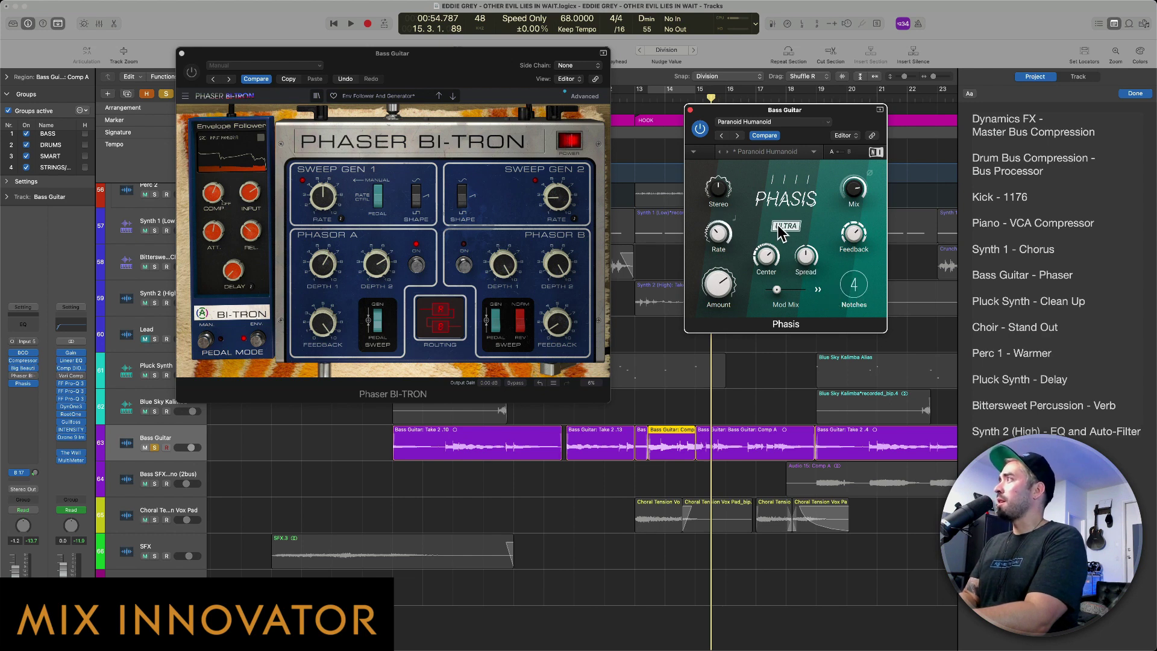
{"action": "key", "text": "v"}
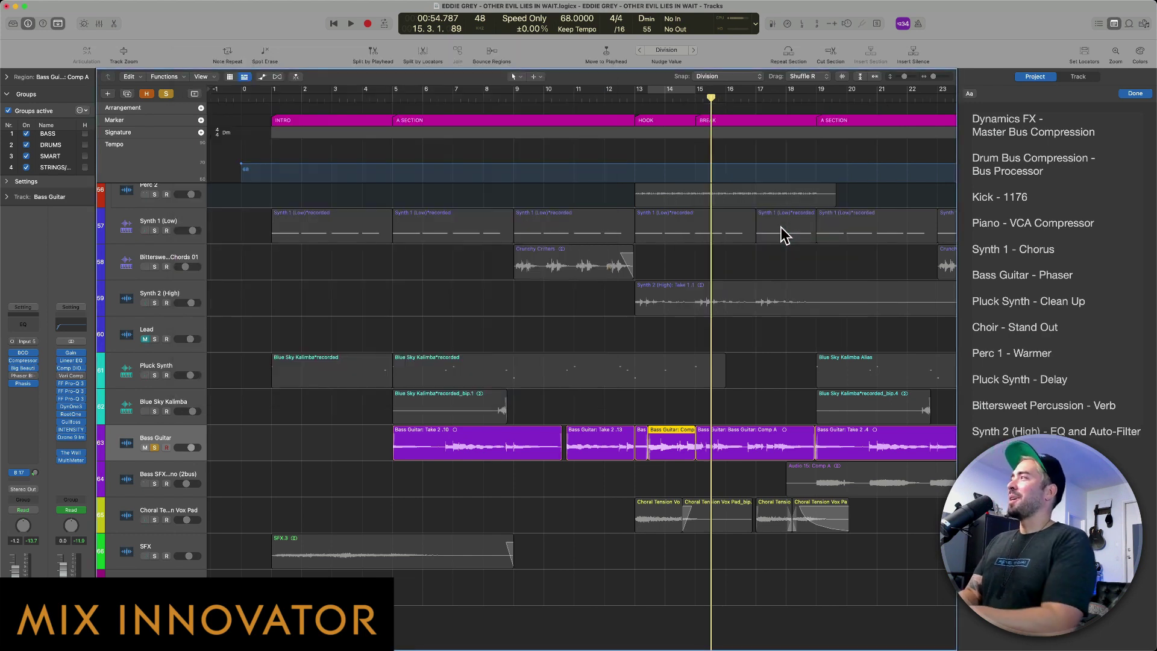